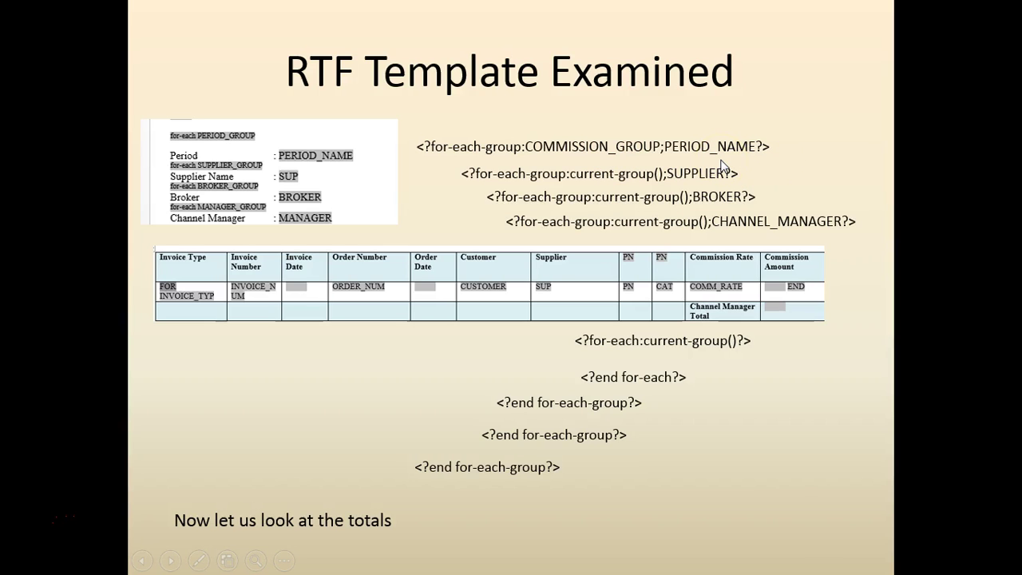
click(338, 445)
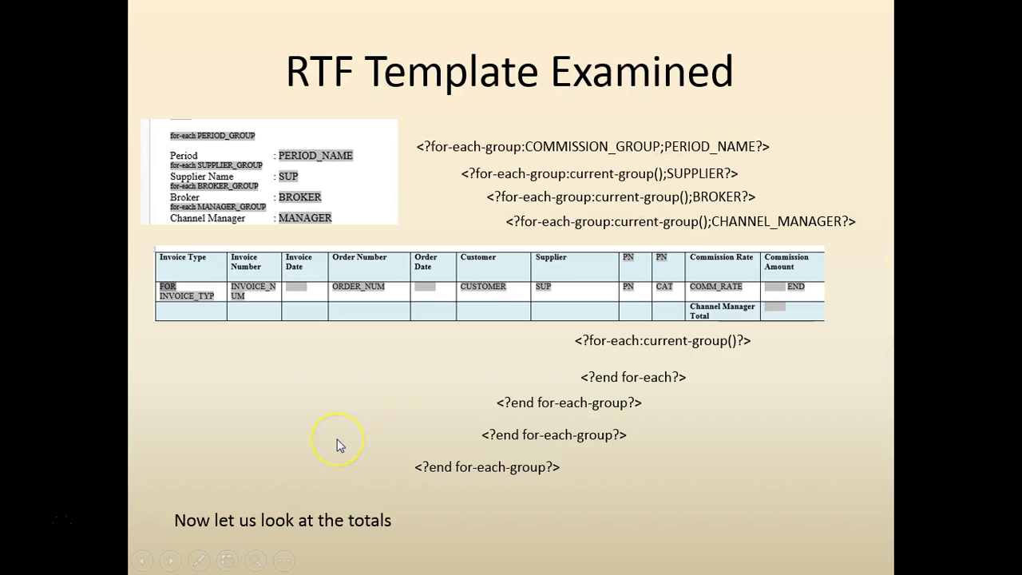
click(339, 445)
click(338, 445)
click(457, 287)
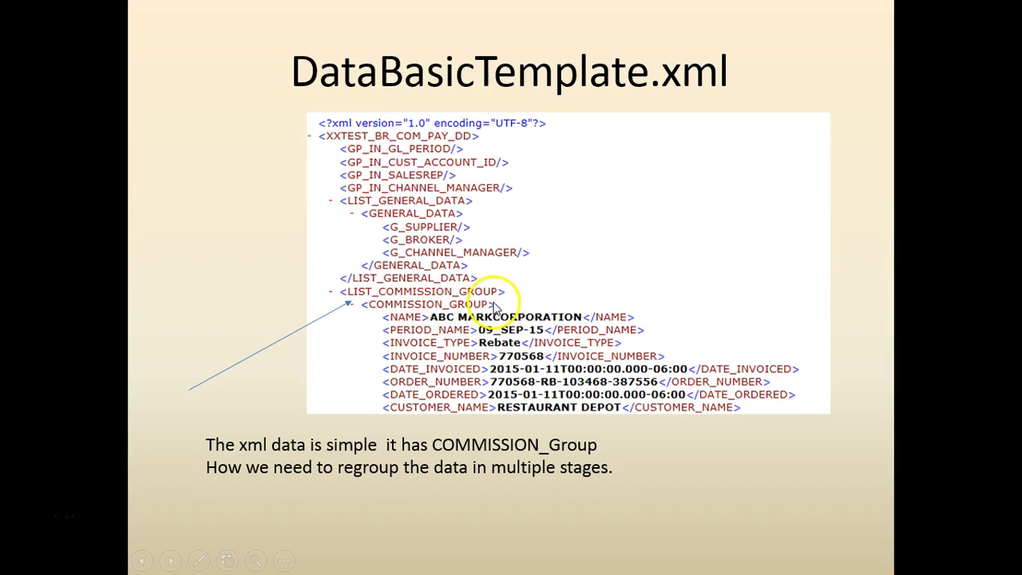
click(437, 403)
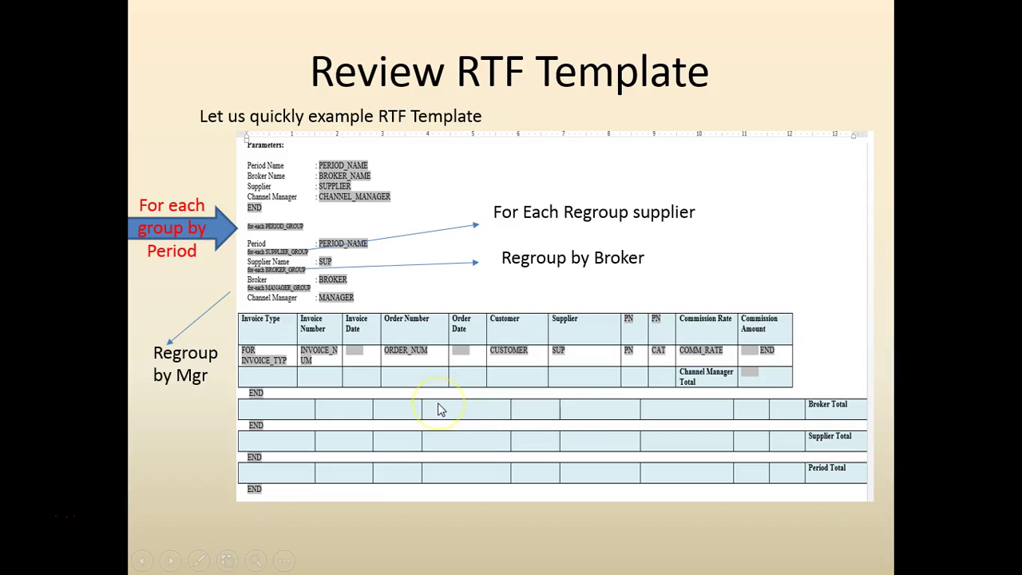
click(438, 403)
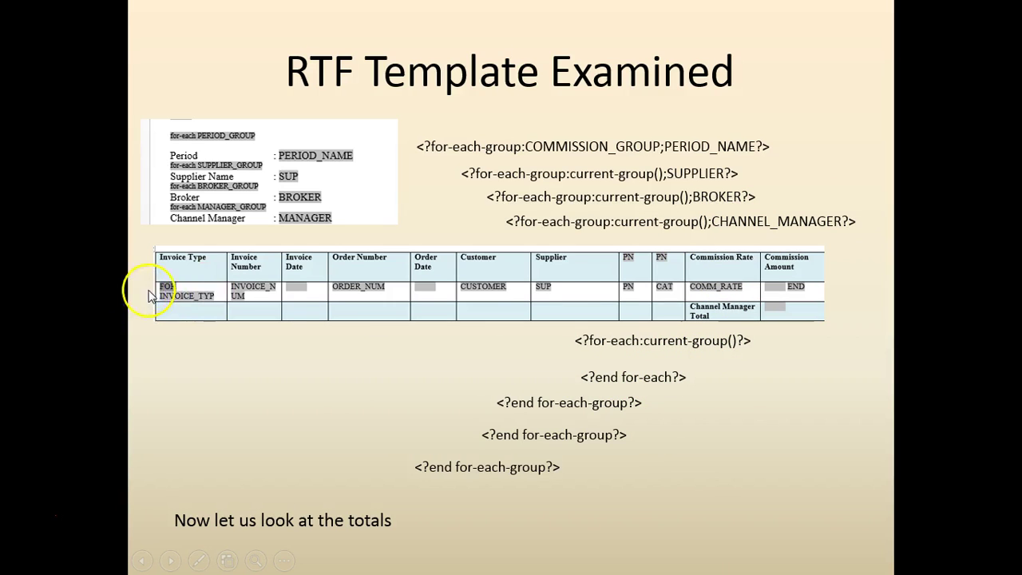
click(317, 377)
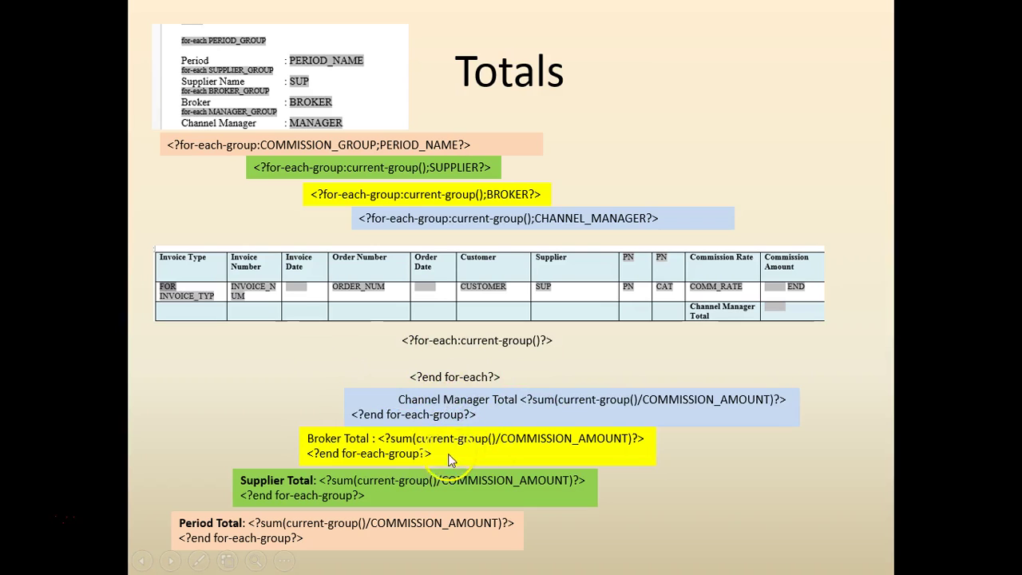
click(342, 491)
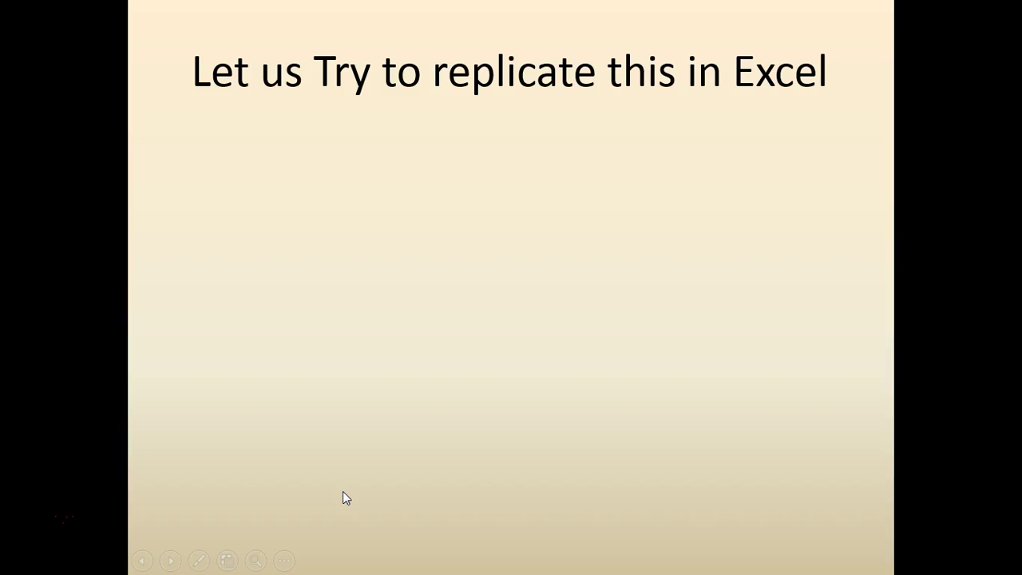
key(Left)
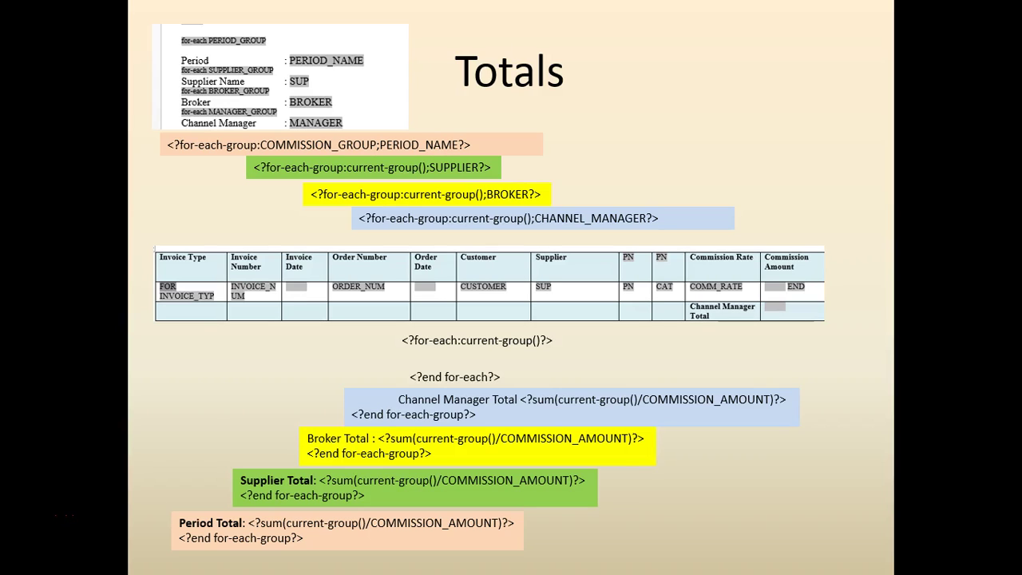
- Switch to the Word commission listing template and load its sample XML data from the Cha folder
key(alt+Tab)
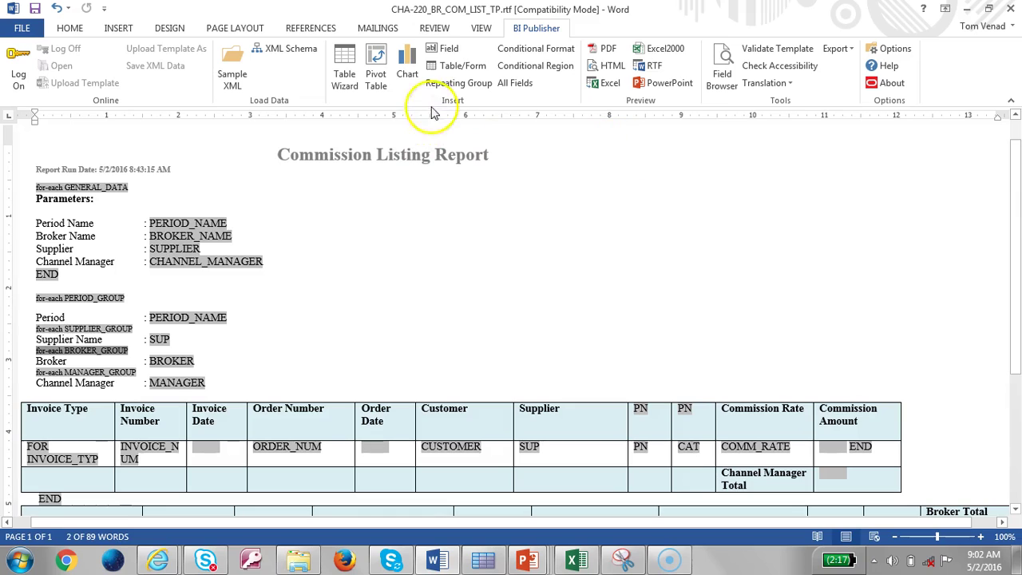
click(243, 76)
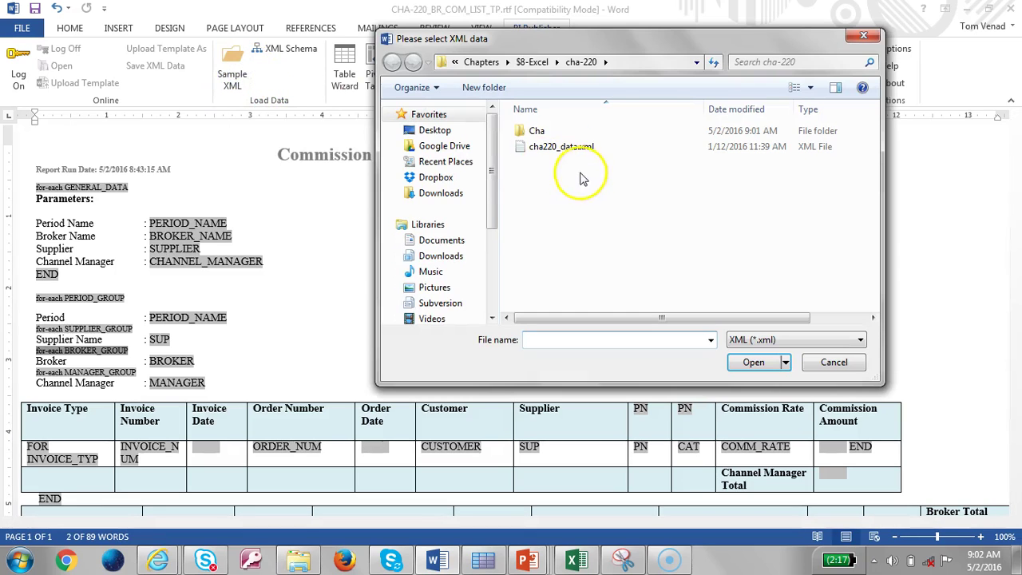
double_click(547, 131)
double_click(548, 135)
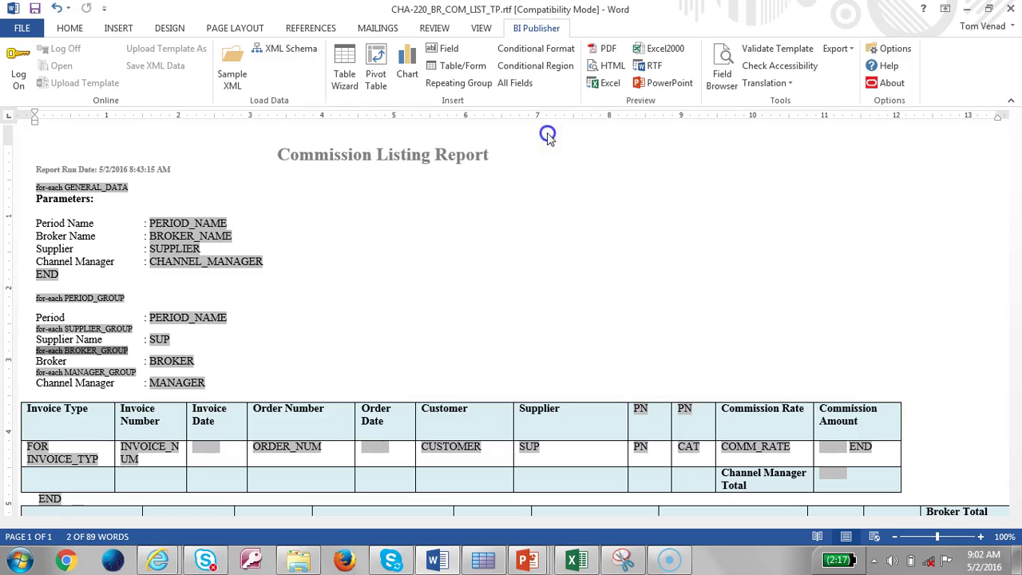
click(533, 322)
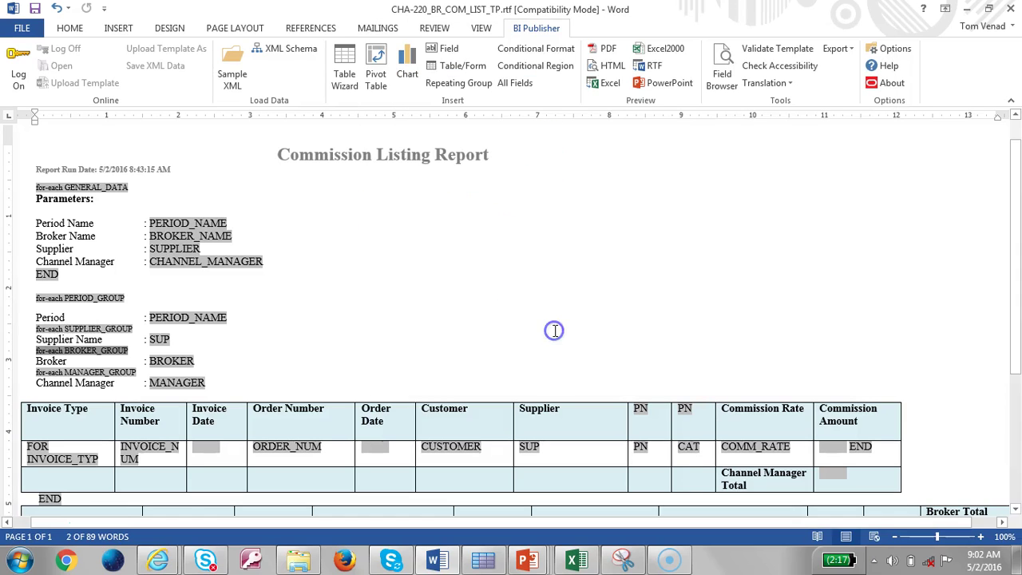
- Examine the code of all template fields in the Field Browser, including the GENERAL_DATA and PERIOD_GROUP loops and PERIOD_NAME
click(728, 72)
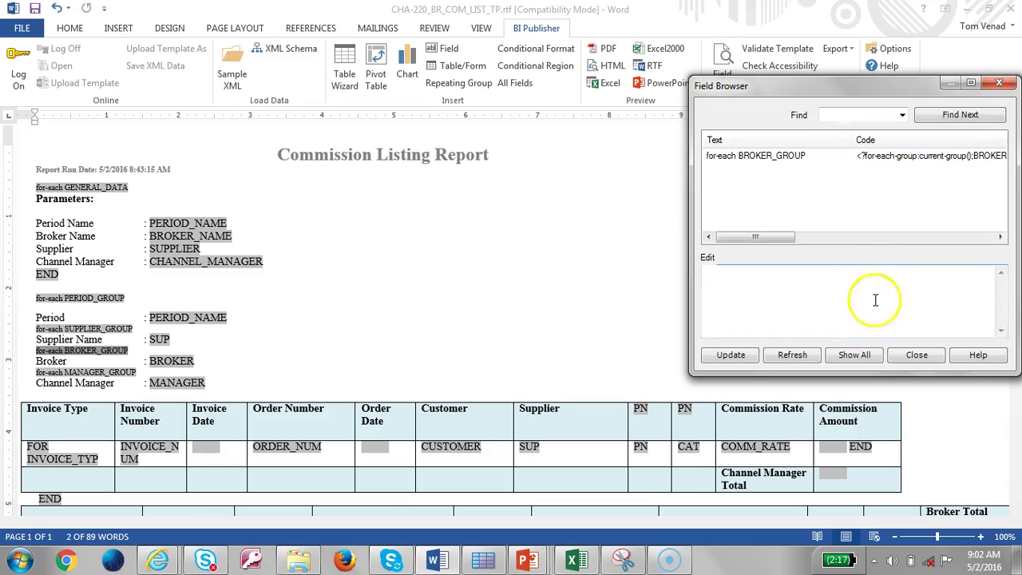
click(853, 354)
click(972, 85)
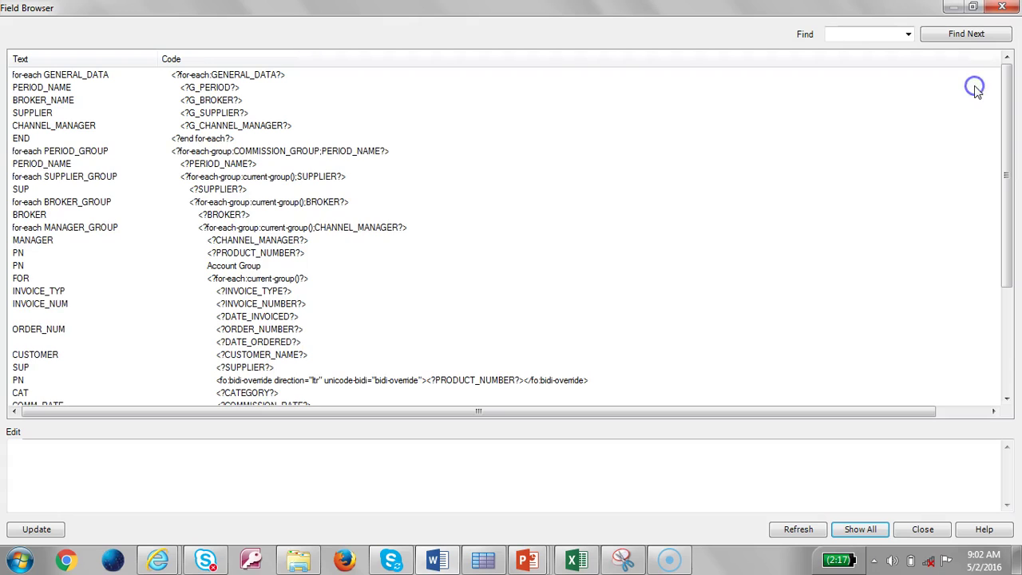
click(254, 74)
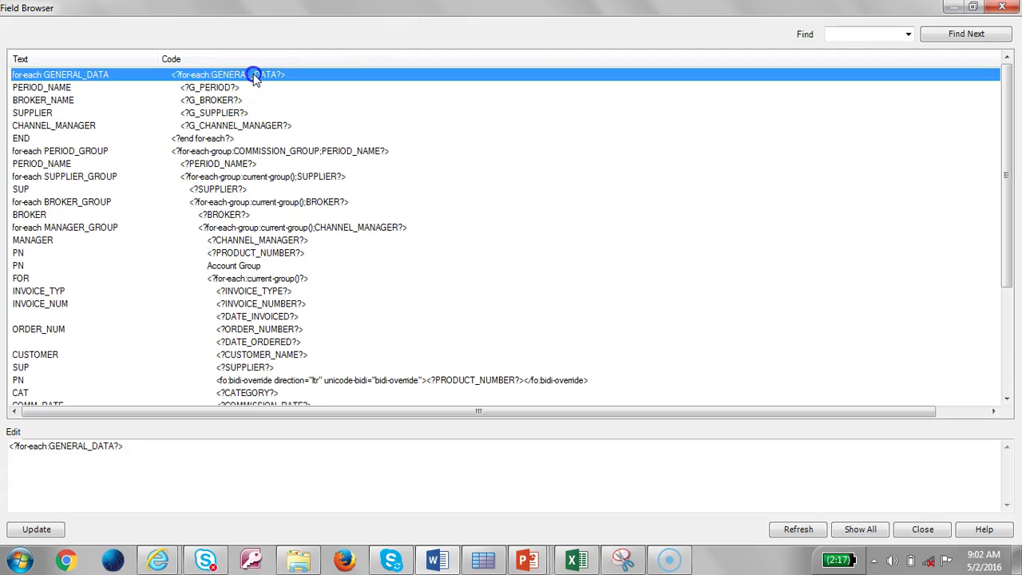
click(257, 152)
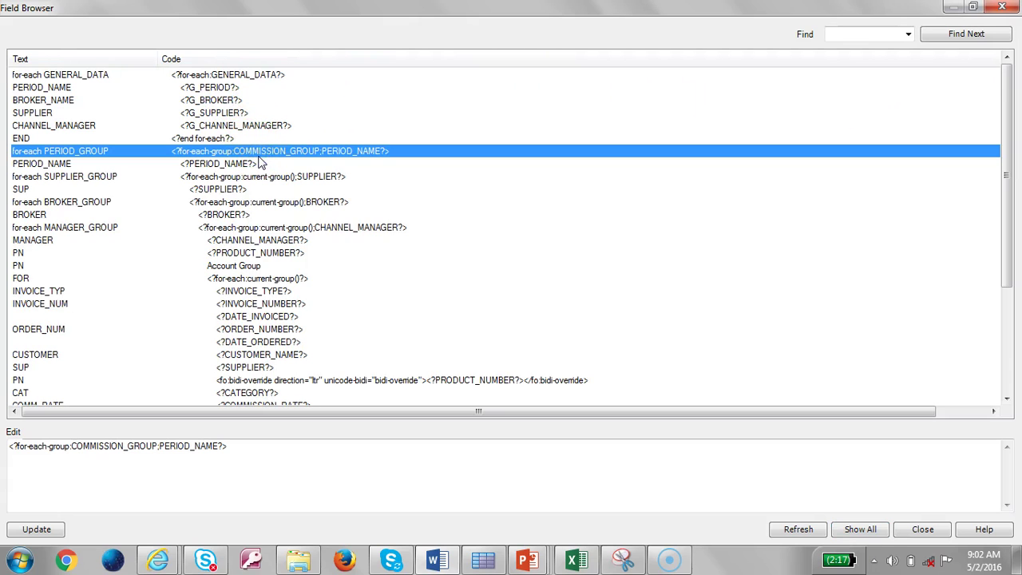
click(212, 164)
click(976, 8)
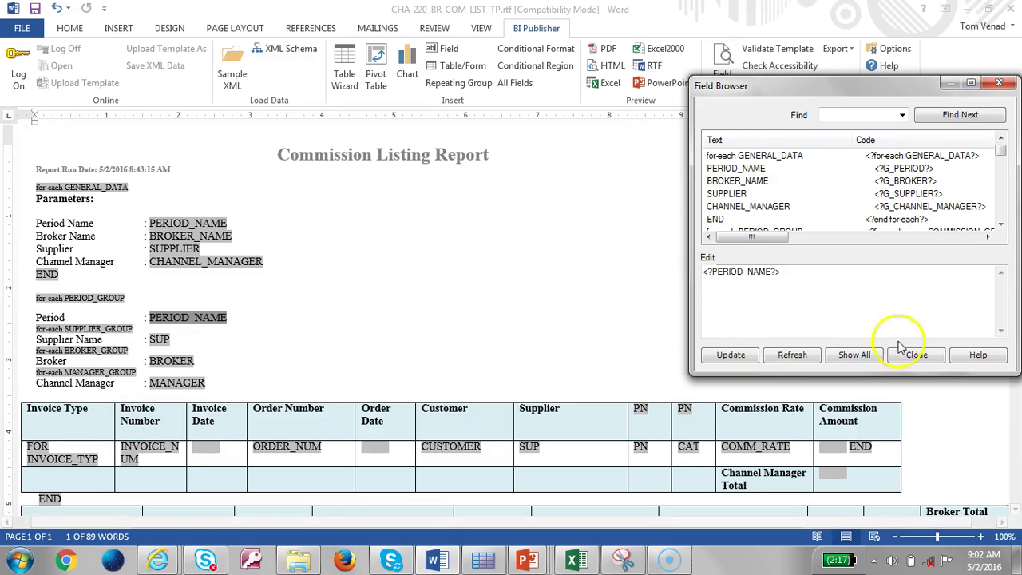
click(1001, 206)
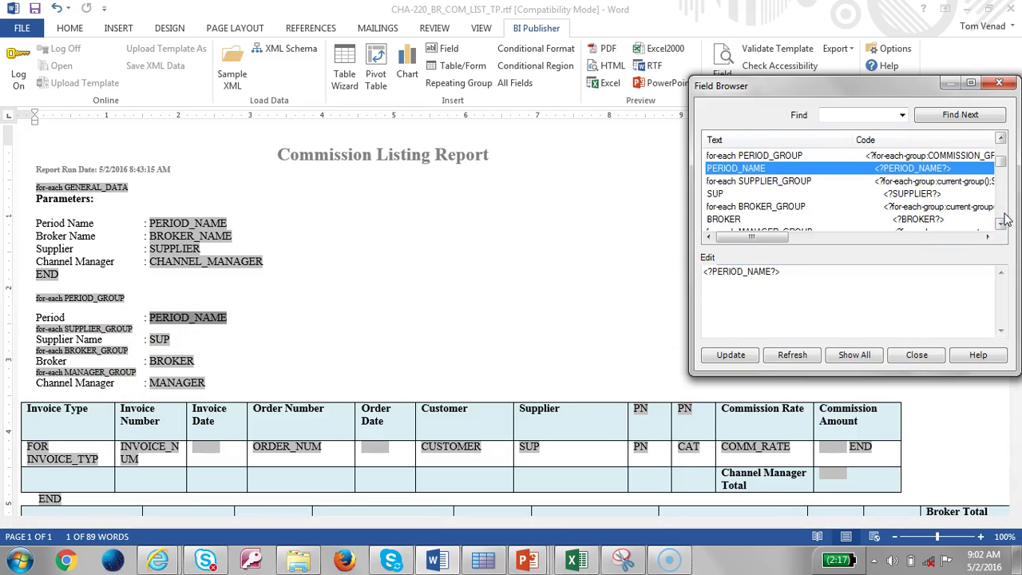
click(1003, 216)
click(917, 355)
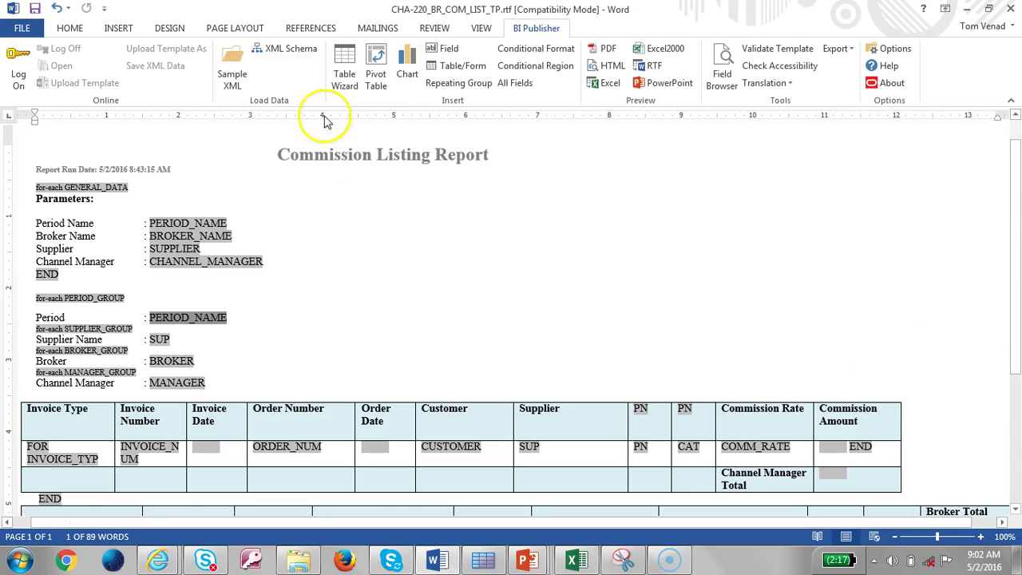
- Preview the report as Excel output and check its period, supplier, broker and channel manager heading lines
click(608, 85)
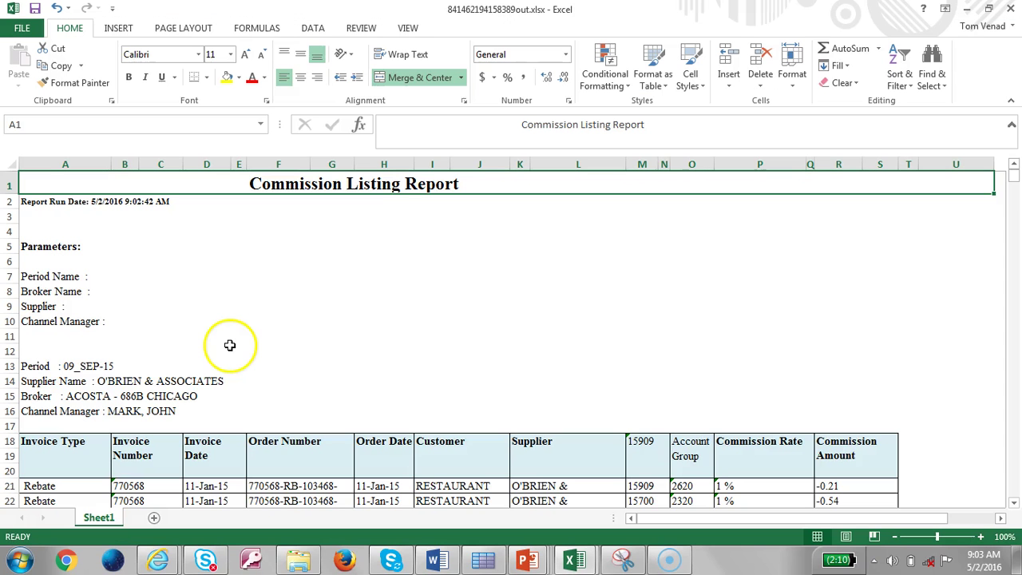
click(74, 365)
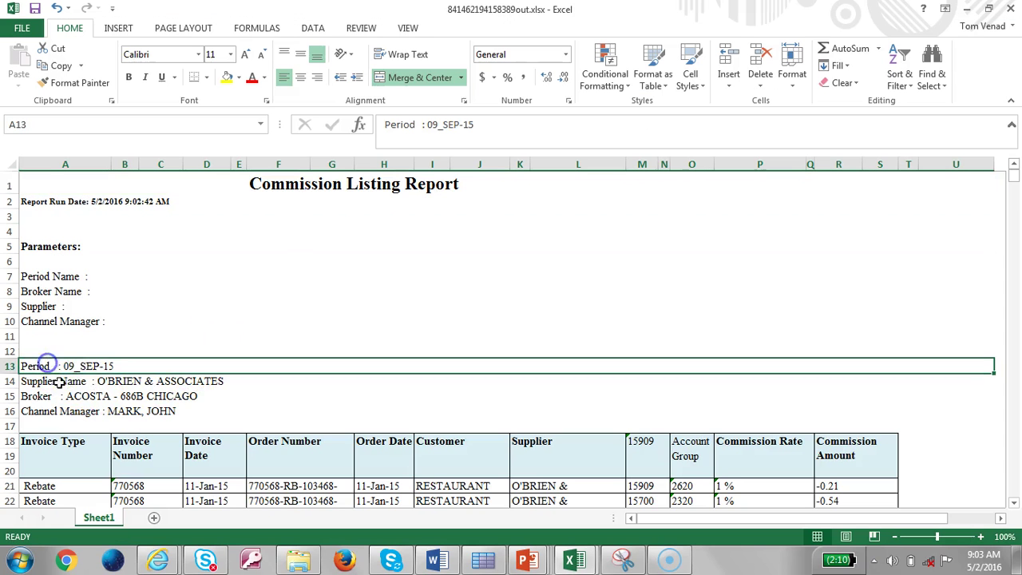
click(87, 381)
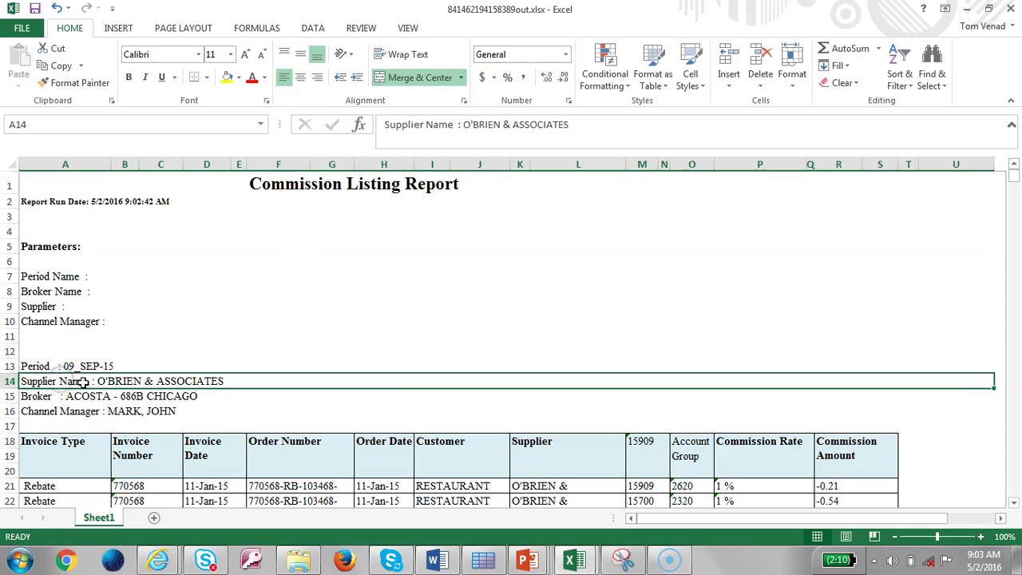
click(50, 396)
click(112, 411)
- Examine the report's invoice rows down through the channel manager and broker total rows and check the workbook's sheet layout
scroll(232, 420, down, 4)
scroll(231, 418, down, 20)
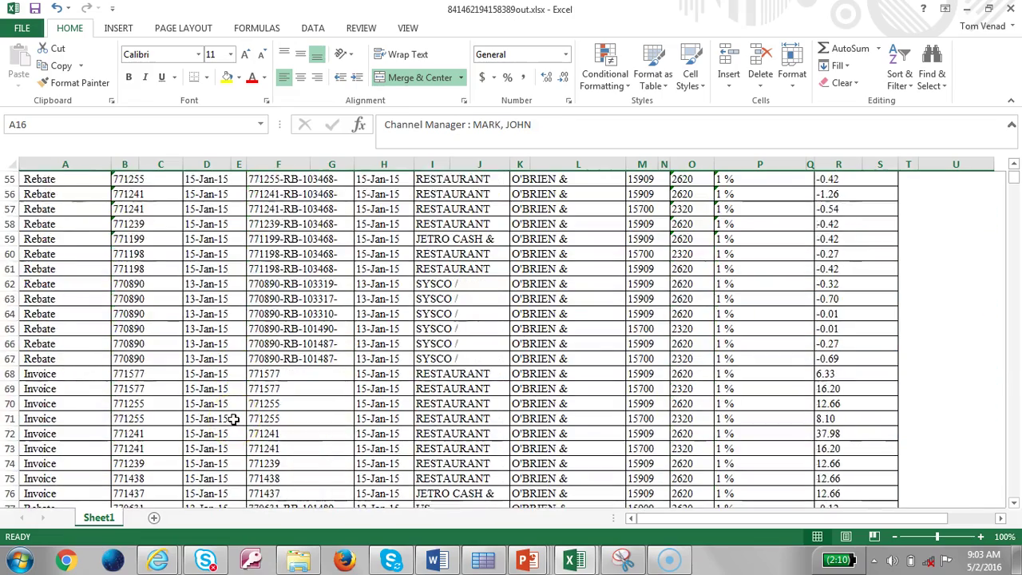
scroll(232, 417, down, 14)
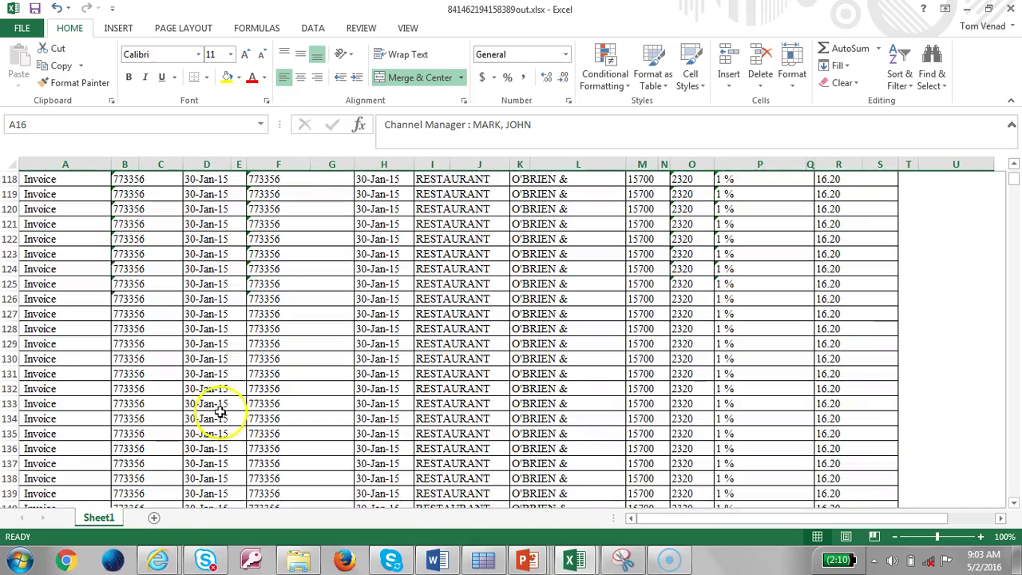
scroll(224, 412, up, 8)
scroll(220, 412, up, 20)
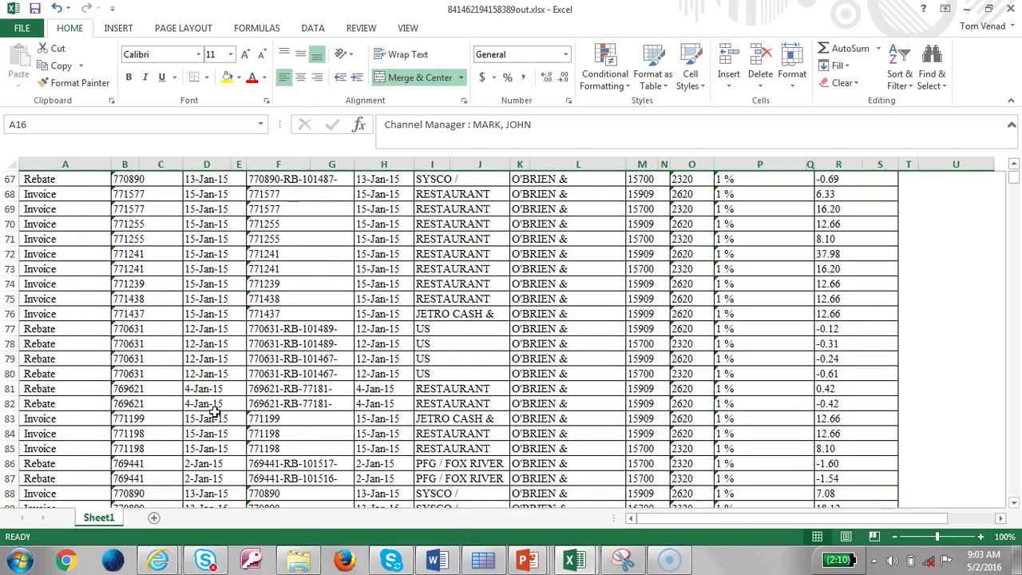
scroll(214, 411, up, 7)
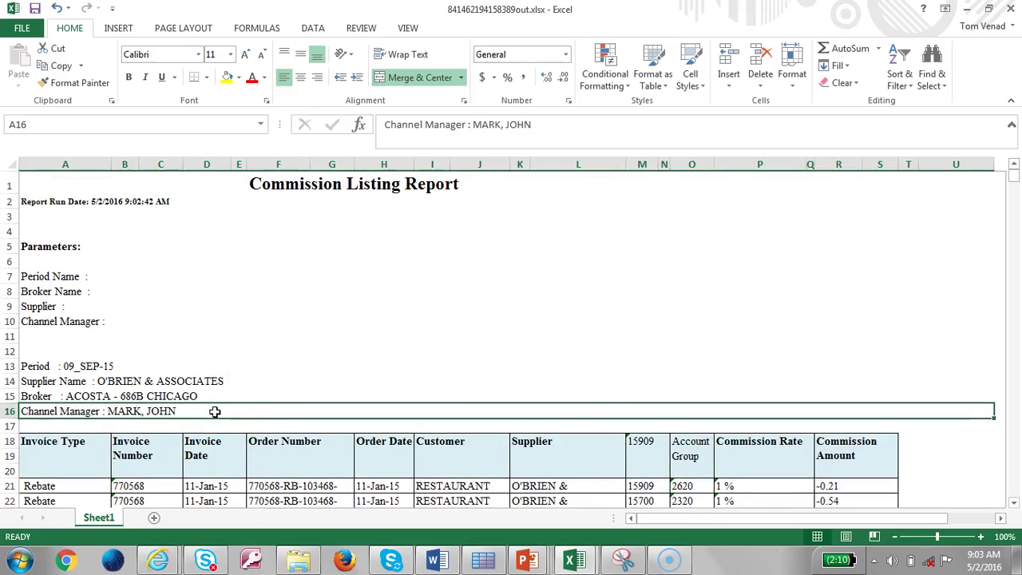
scroll(214, 411, down, 20)
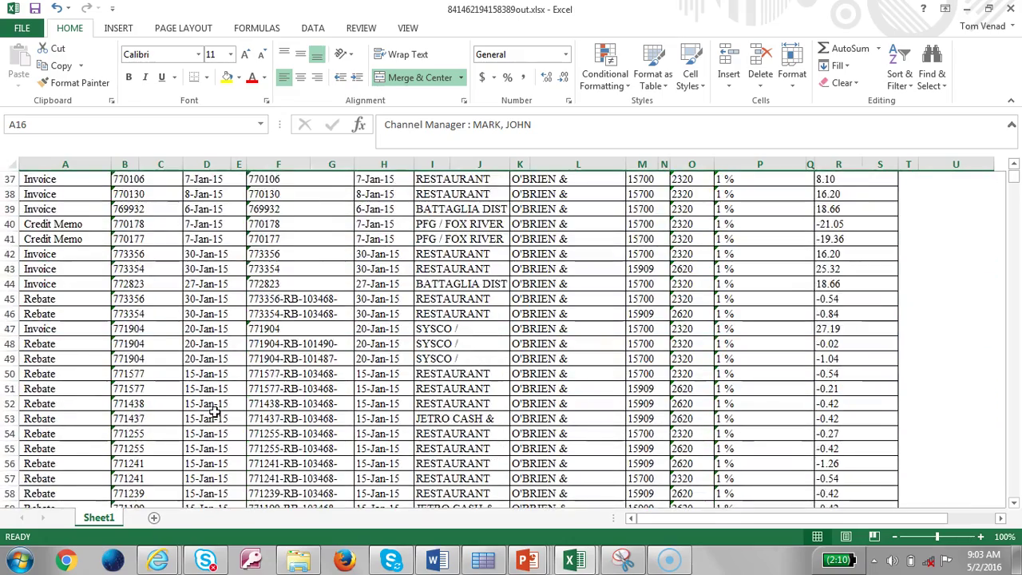
scroll(211, 408, down, 16)
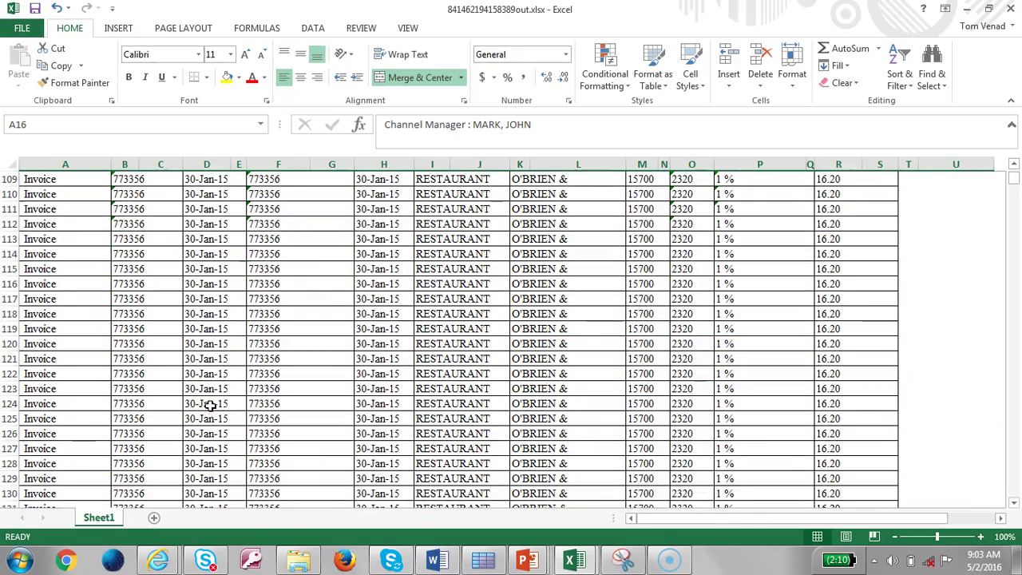
scroll(210, 402, down, 12)
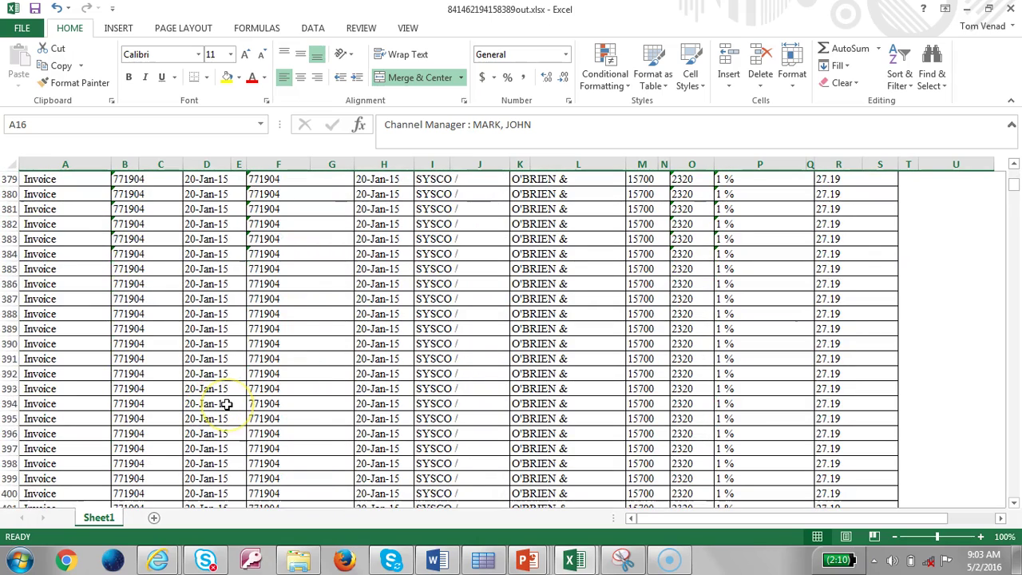
scroll(225, 406, down, 15)
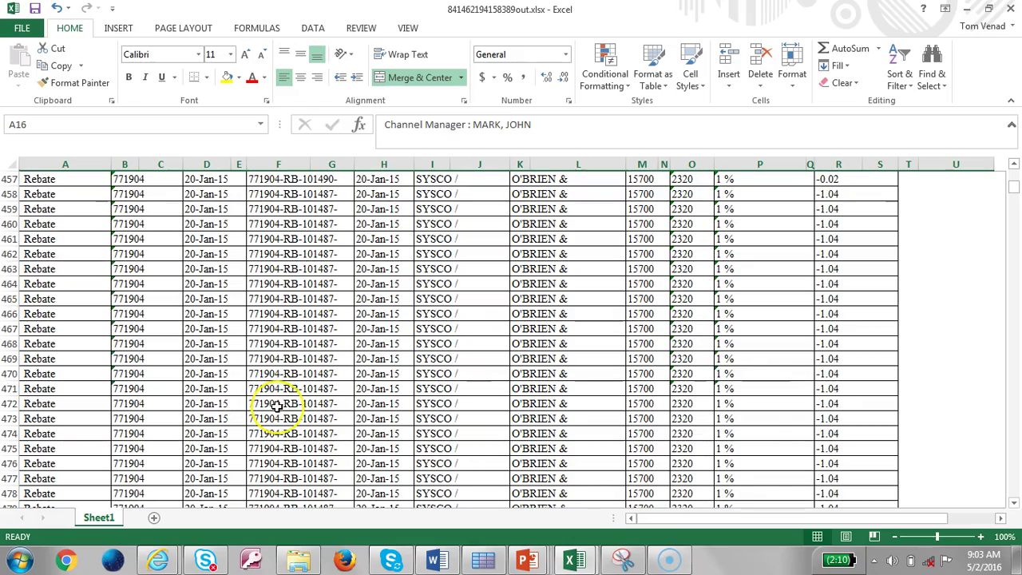
key(Page_Down)
key(Page_Down)
key(Page_Down)
key(Page_Down)
key(Page_Down)
key(Page_Down)
key(Page_Down)
key(Page_Down)
key(Page_Down)
key(Page_Down)
key(Page_Down)
key(Page_Down)
key(Page_Down)
key(Page_Down)
key(Page_Down)
key(Page_Down)
key(Page_Down)
key(Page_Down)
key(Page_Down)
key(Page_Down)
key(Page_Down)
key(Page_Down)
key(Page_Down)
key(Page_Down)
key(Page_Down)
key(Page_Down)
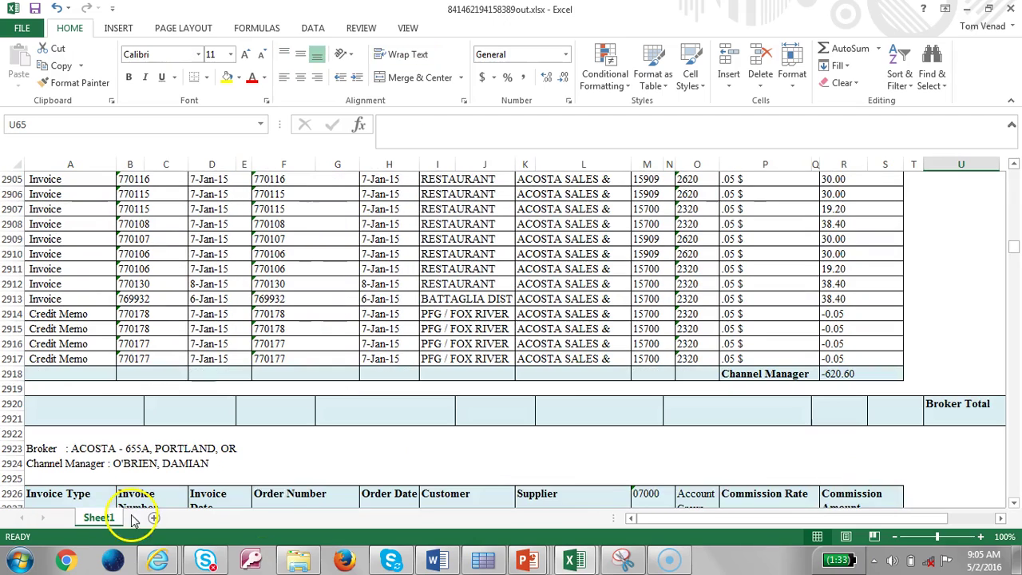
drag(789, 519, 609, 520)
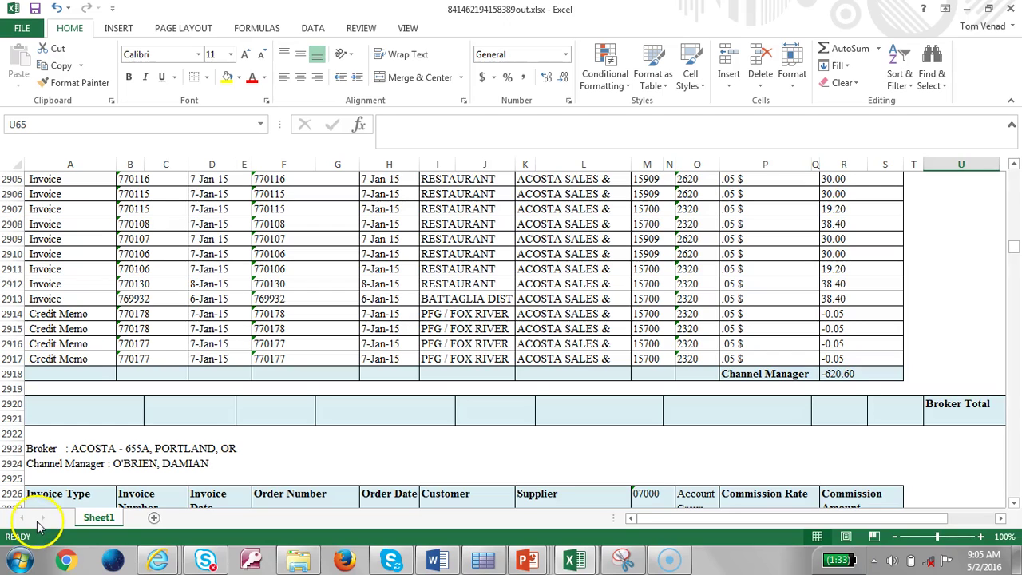
key(alt+Tab)
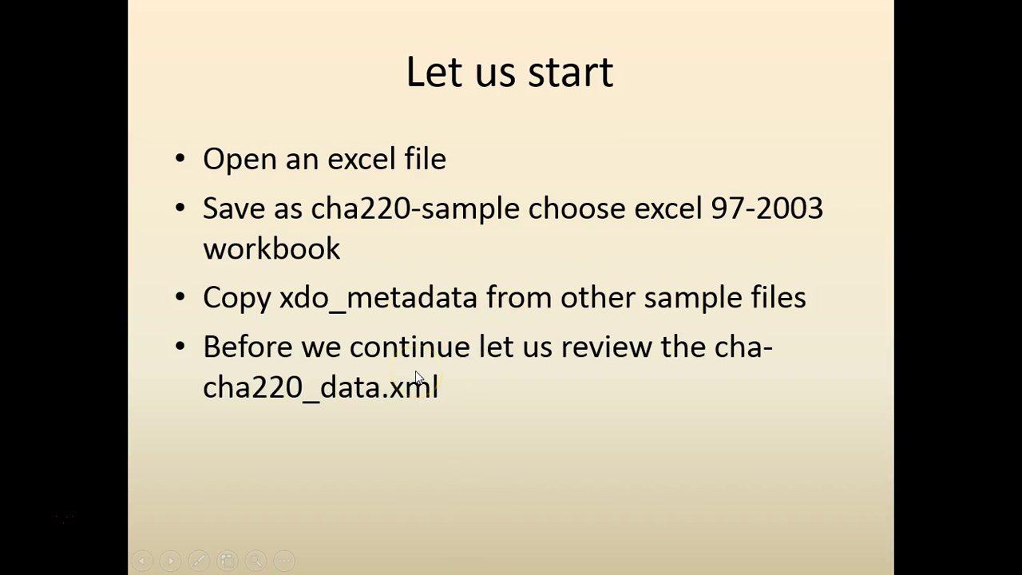
click(439, 424)
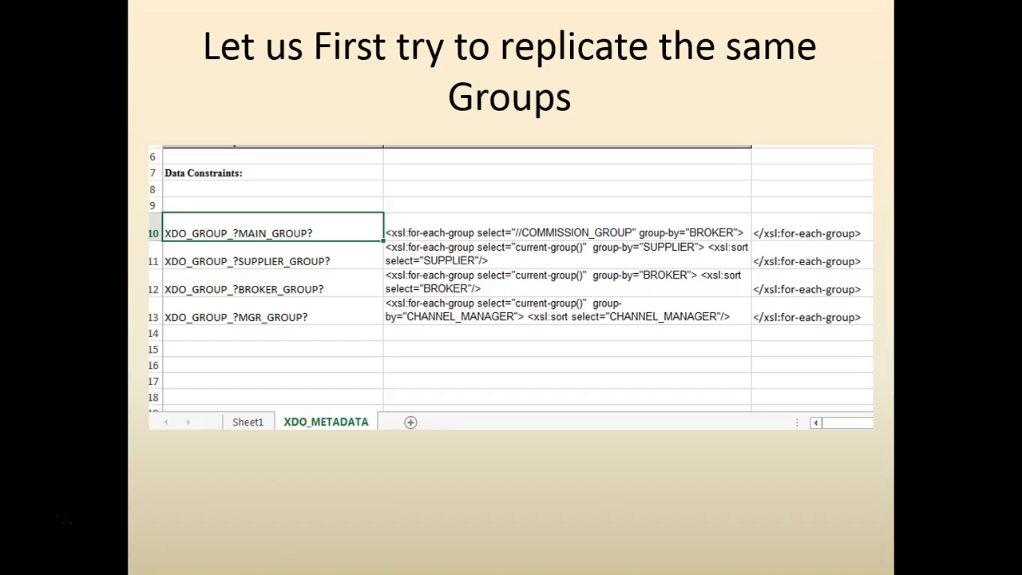
key(Left)
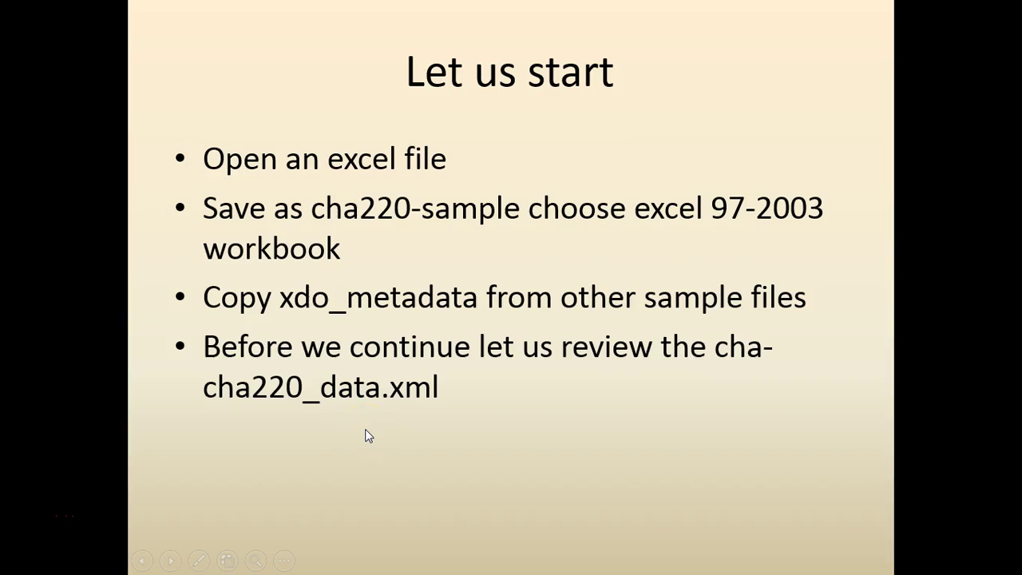
key(Right)
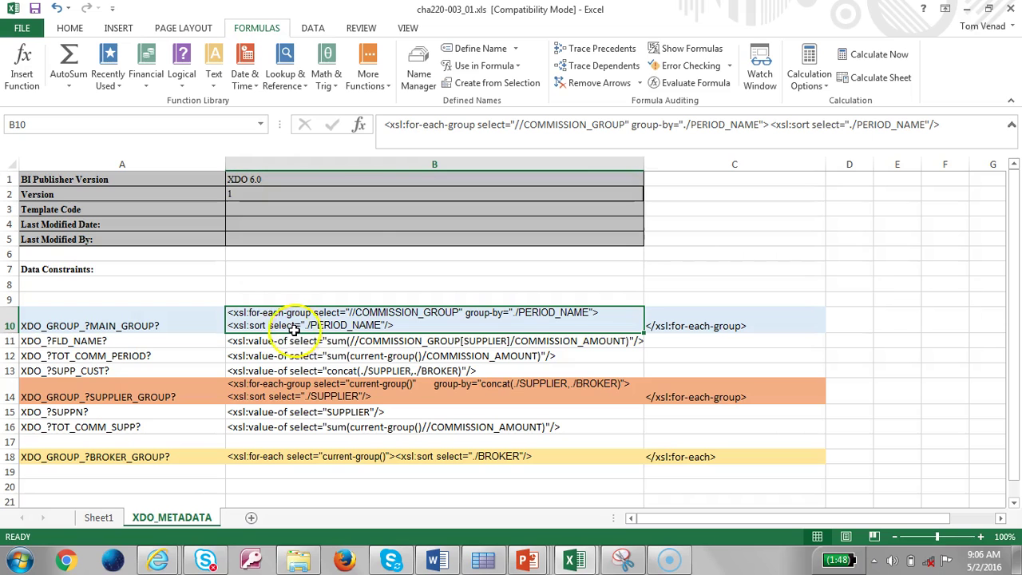
- Examine the XDO_GROUP_?MAIN_GROUP? entry in the XDO_METADATA sheet with its opening and closing for-each-group code
click(156, 325)
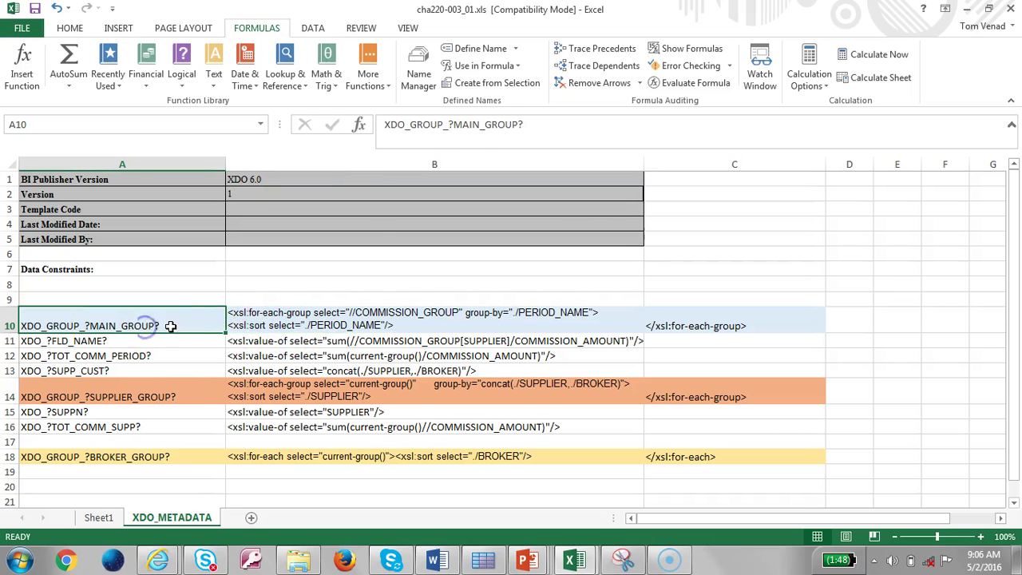
click(407, 318)
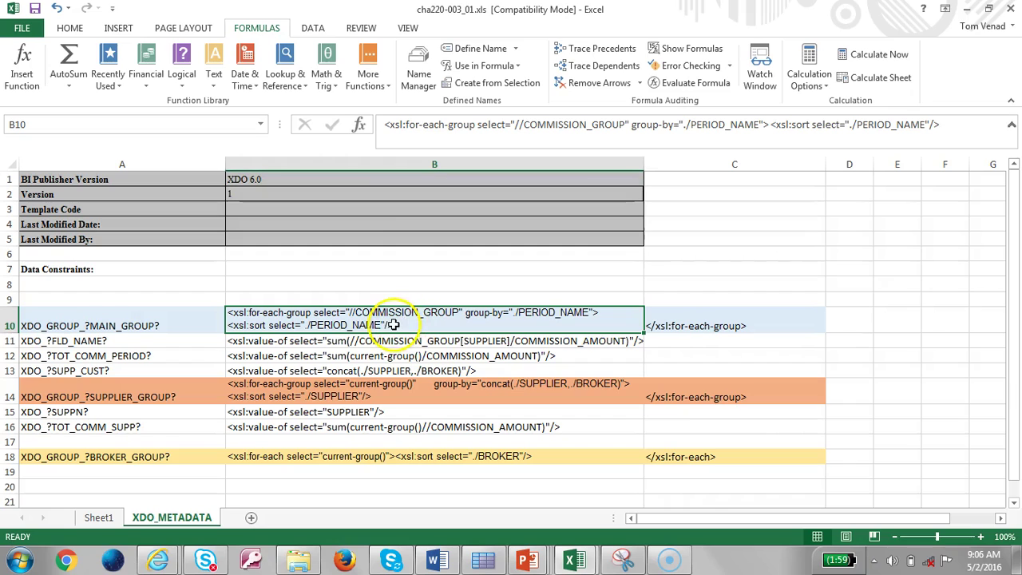
click(743, 332)
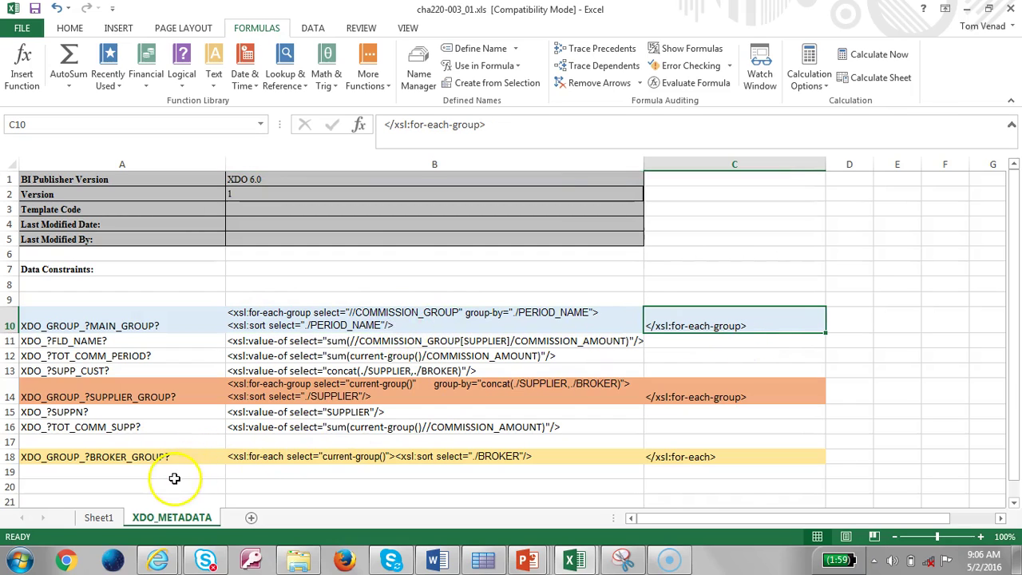
- Check the defined name of the period value cell B3 on Sheet1
click(99, 518)
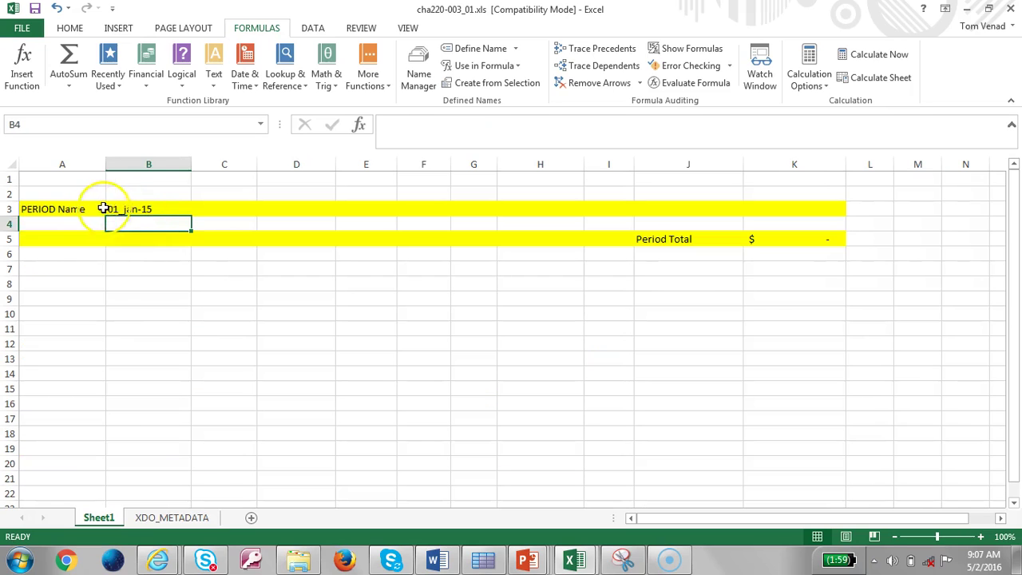
click(86, 208)
click(142, 210)
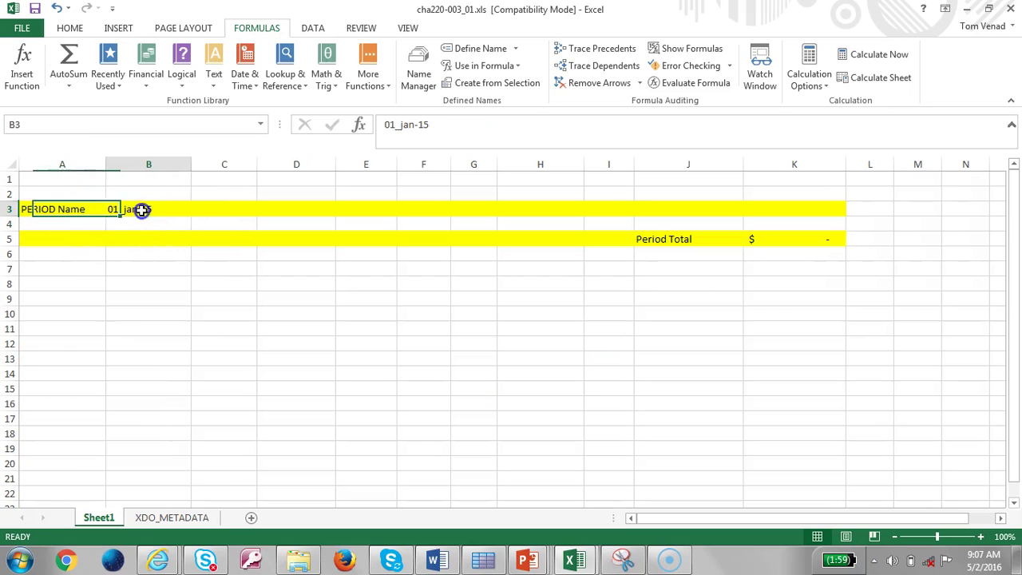
click(150, 126)
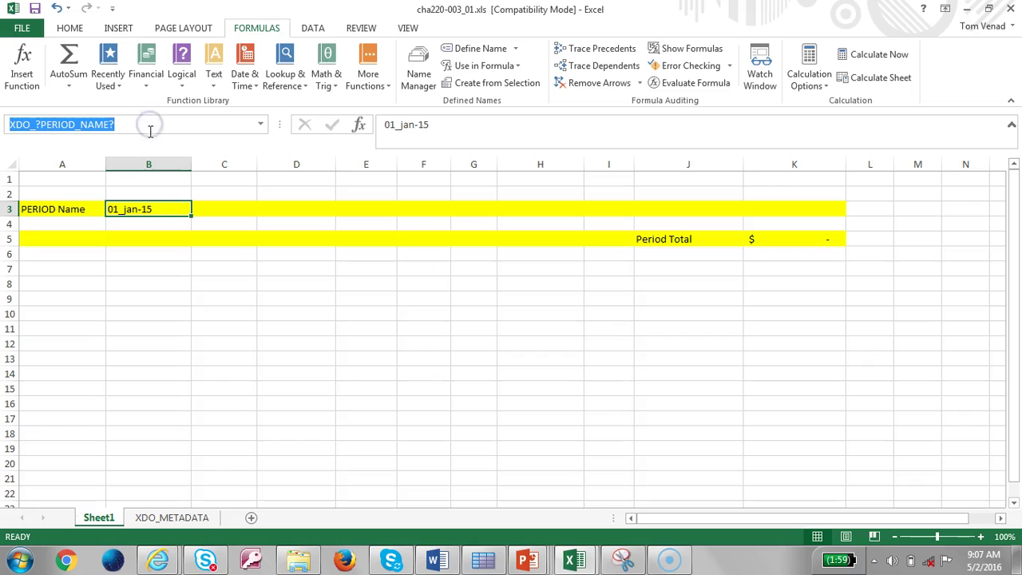
- Switch to Internet Explorer and highlight the PERIOD_NAME element in the cha220_data.xml sample data
click(158, 559)
click(233, 486)
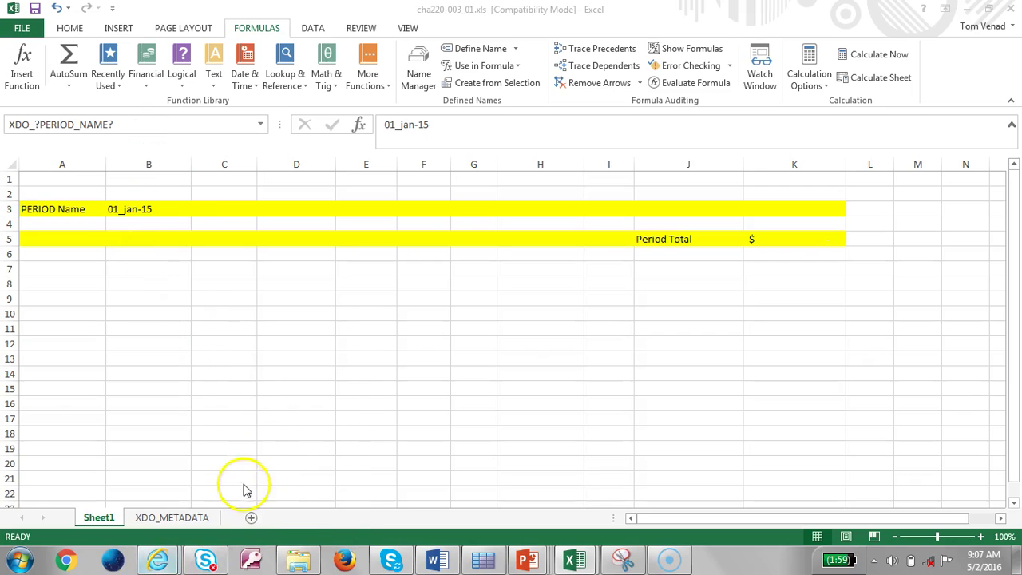
click(168, 563)
click(228, 502)
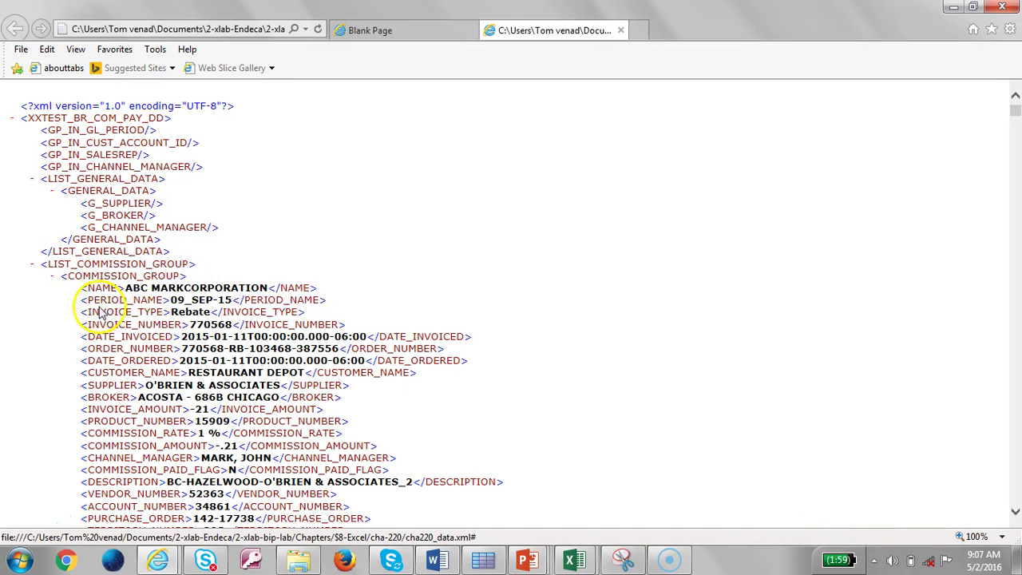
drag(88, 300, 165, 299)
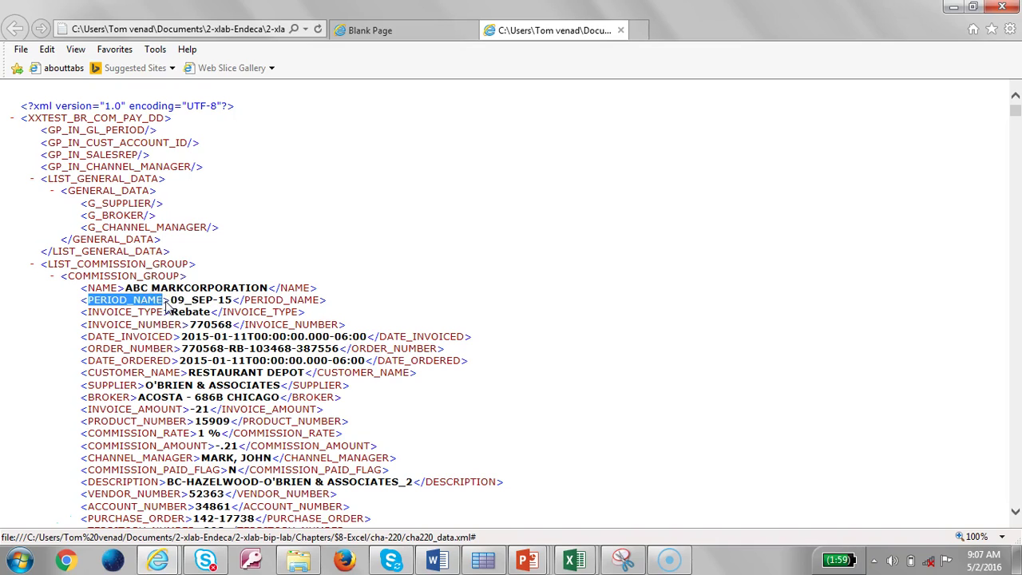
- Switch back to Excel and try to define the name XDO_?PERIOD_NAME? for cell B3 with the scope Sheet1
mouse_move(573, 563)
click(519, 503)
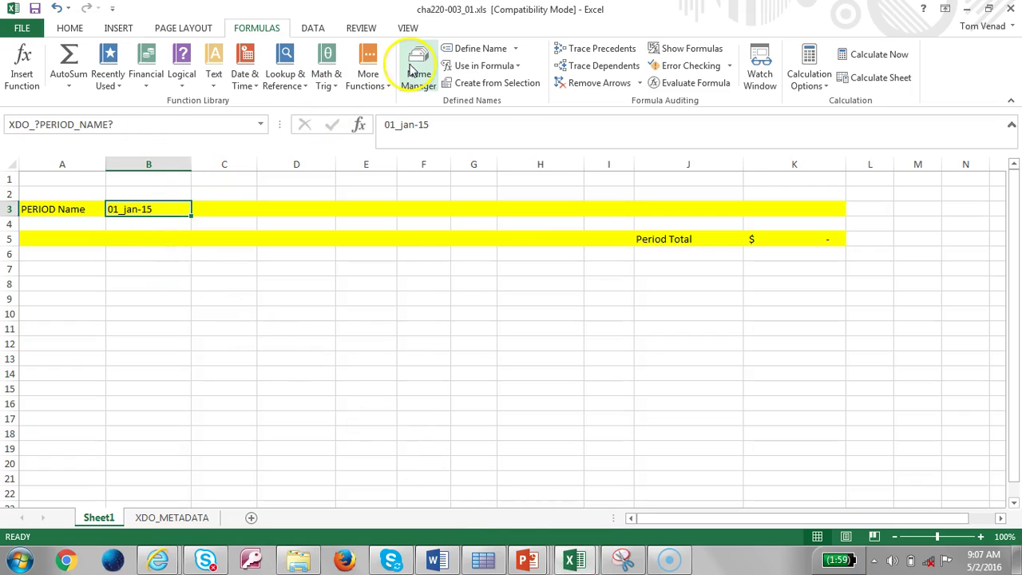
click(462, 48)
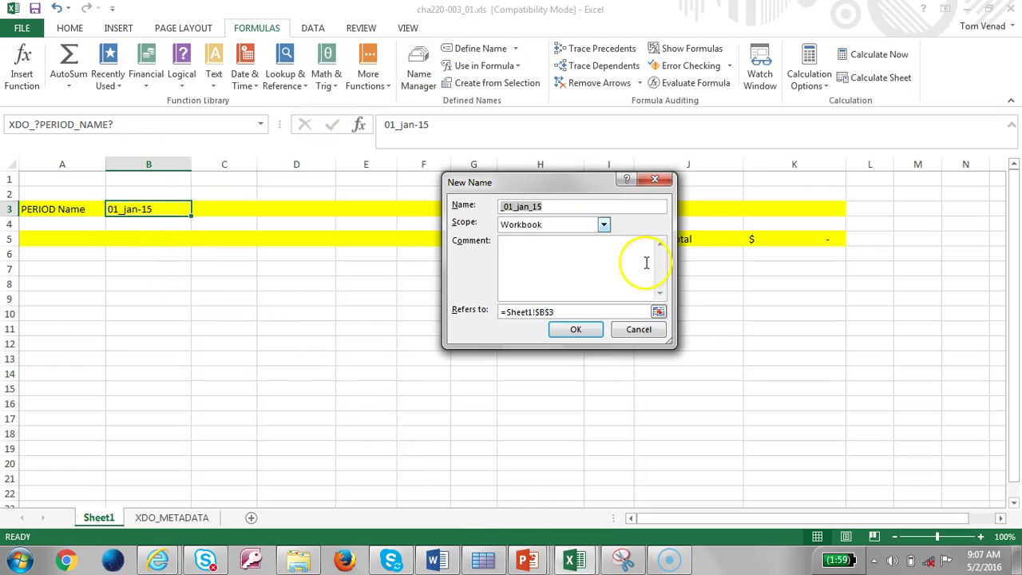
text(XDO)
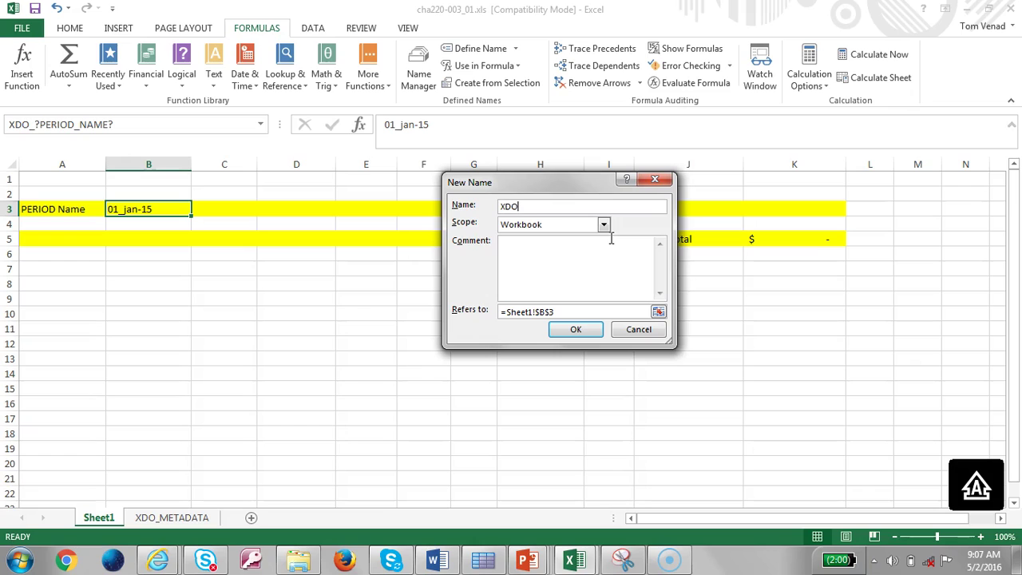
text(_?pERI)
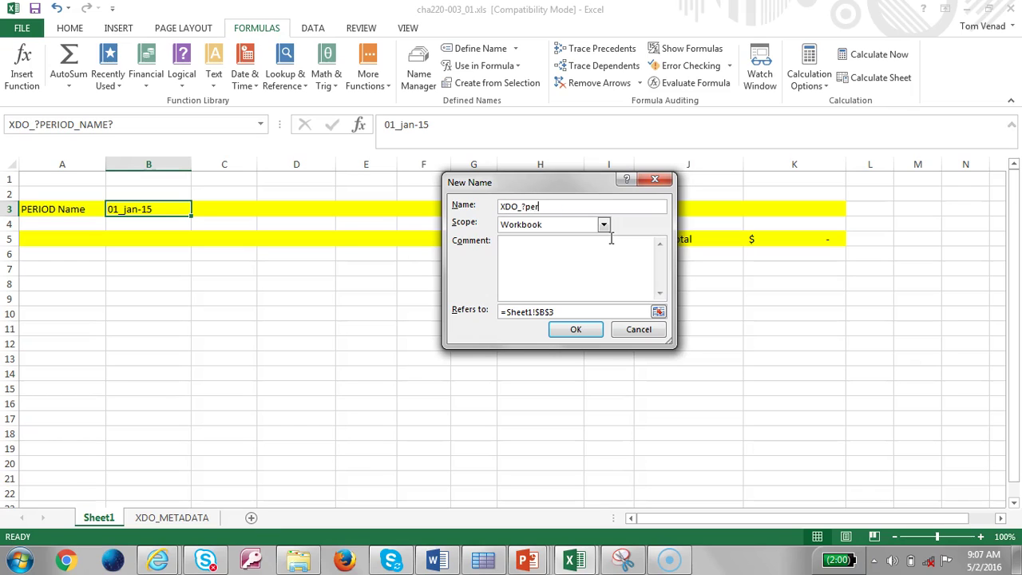
key(BackSpace)
key(BackSpace)
key(BackSpace)
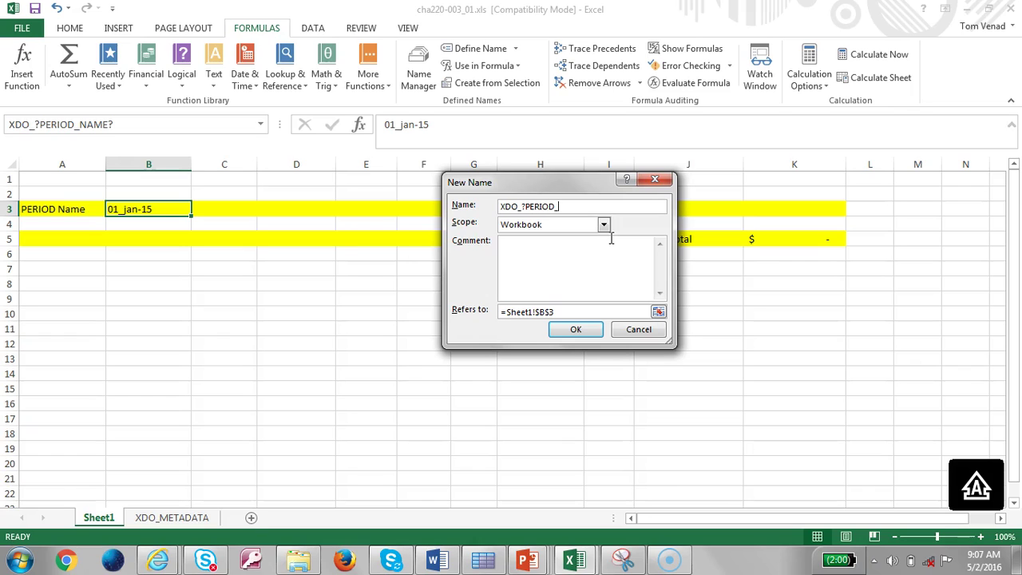
click(605, 227)
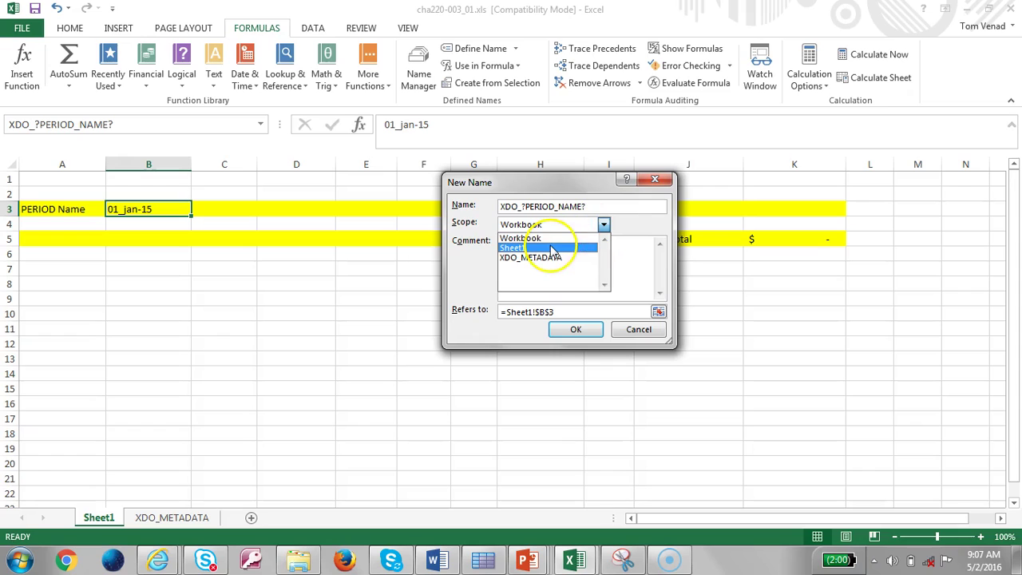
click(551, 248)
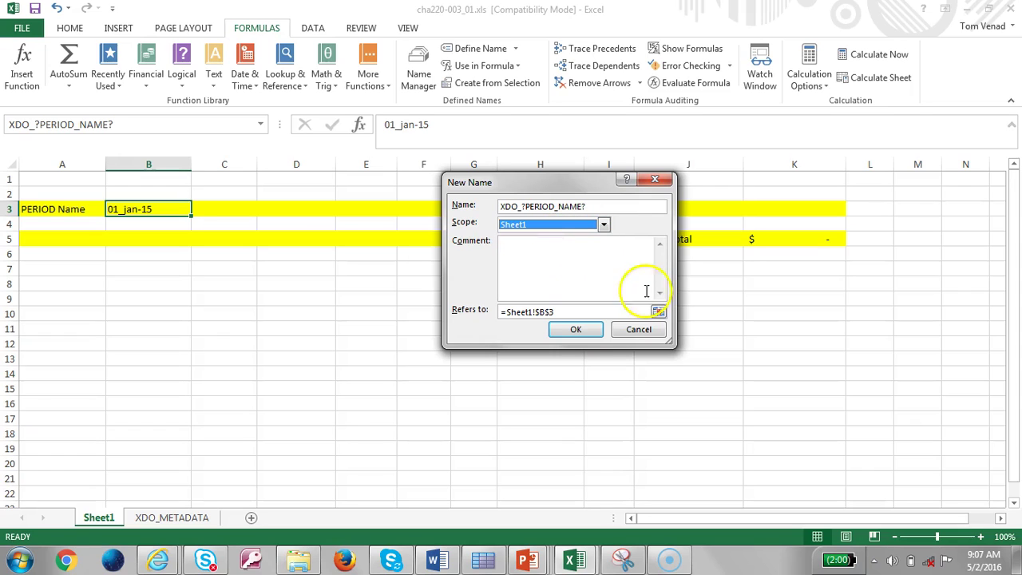
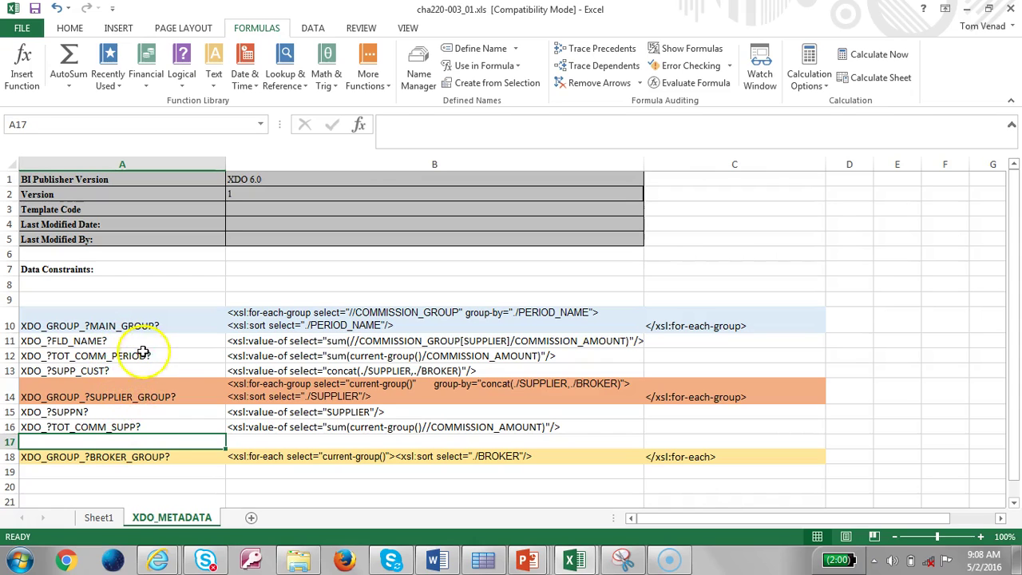
- Examine the XDO_?TOT_COMM_PERIOD? entry in the XDO_METADATA sheet and compare its sum expression with the neighbouring group entries
click(143, 356)
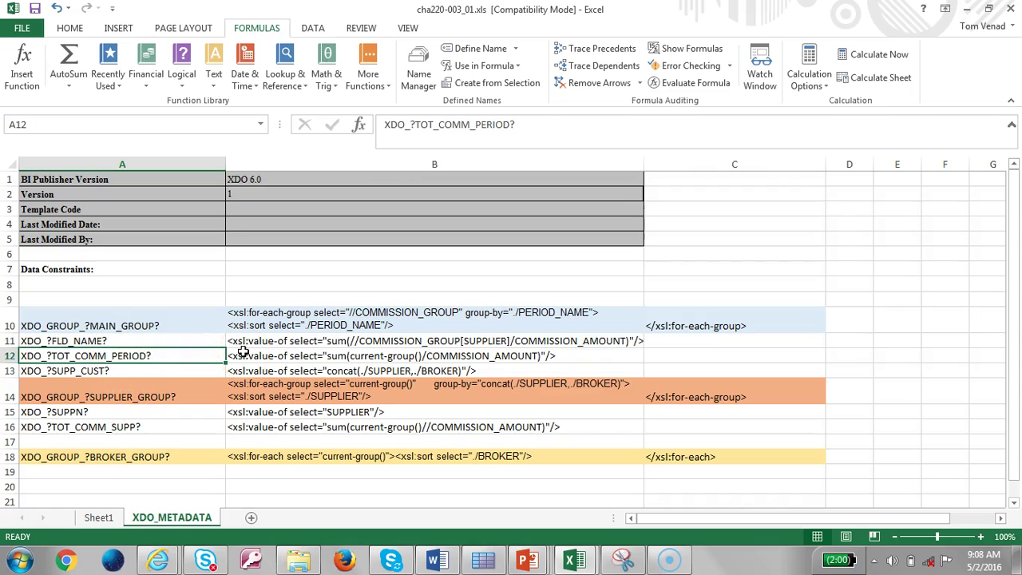
click(243, 352)
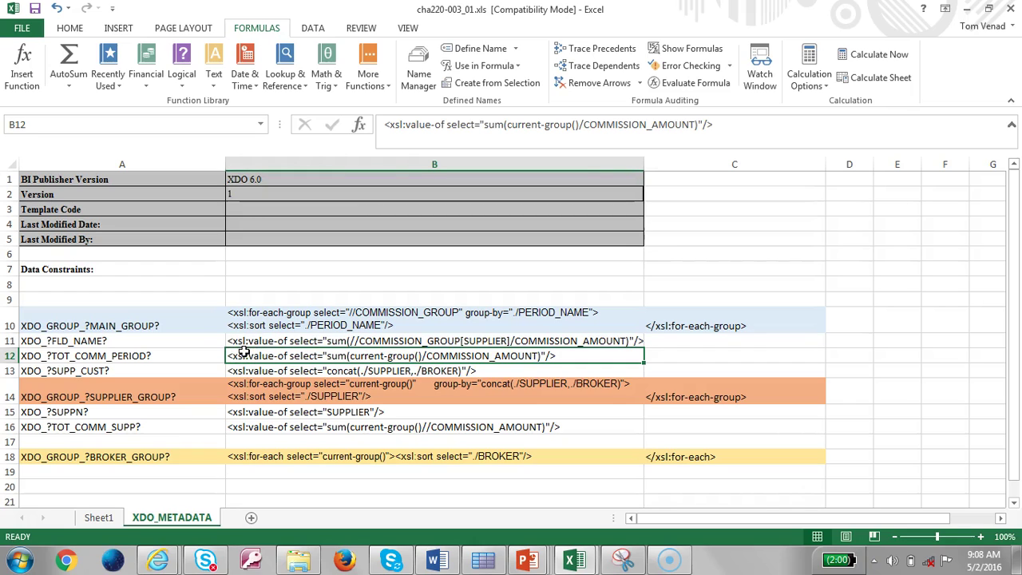
click(385, 325)
click(383, 369)
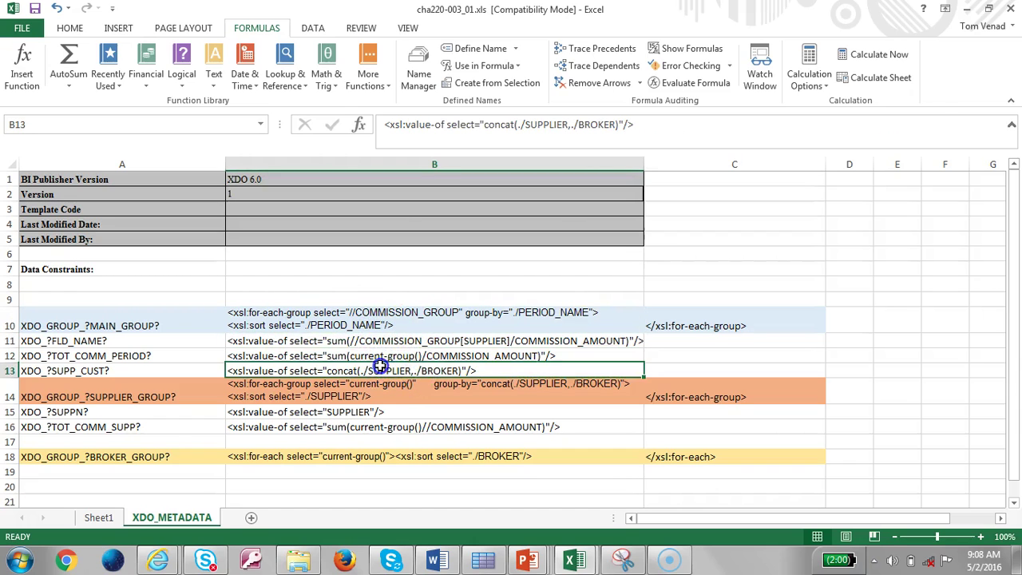
click(384, 360)
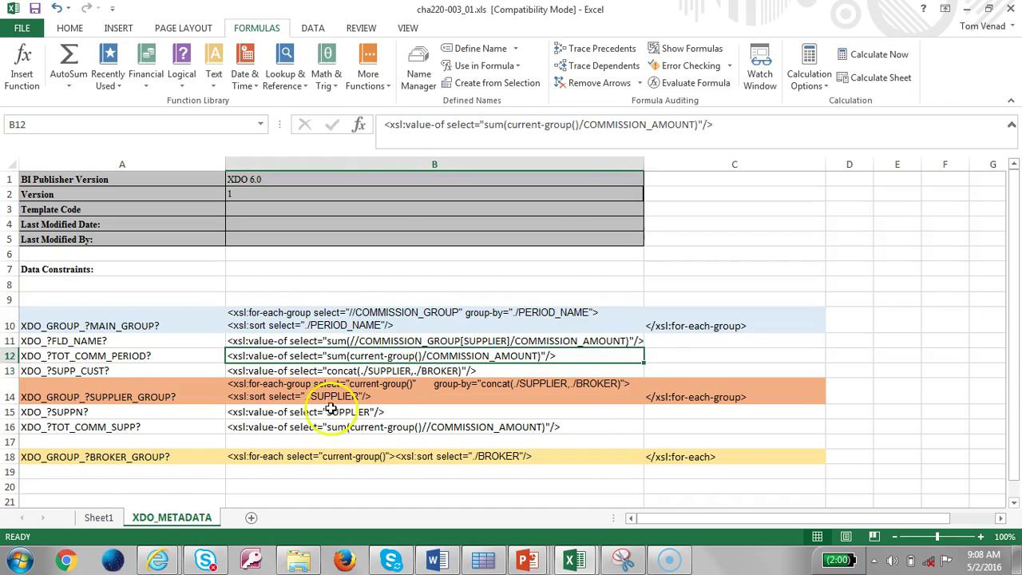
click(119, 325)
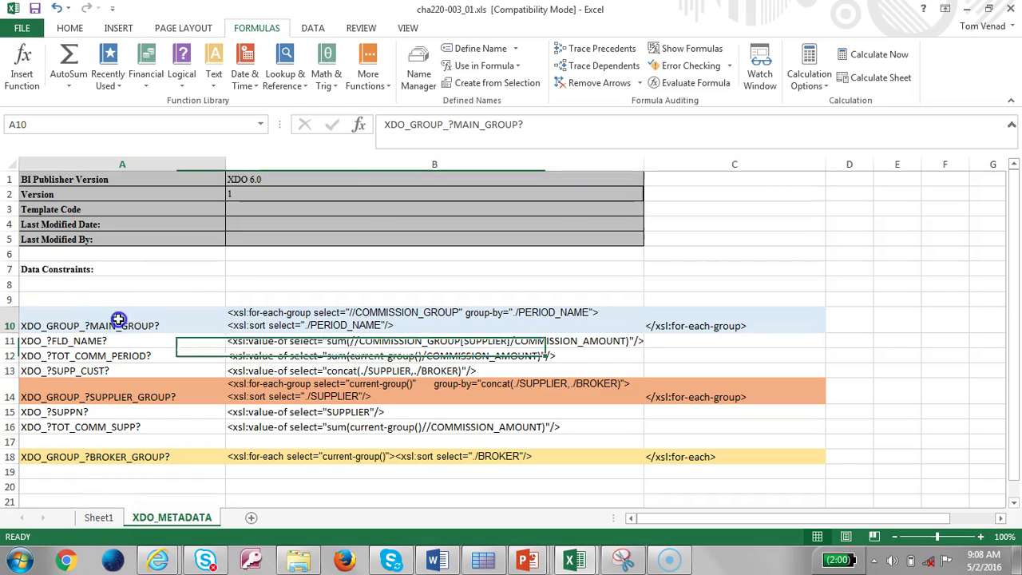
- Check the defined name of the Period Total value cell K5 on Sheet1 against the metadata sheet
click(98, 517)
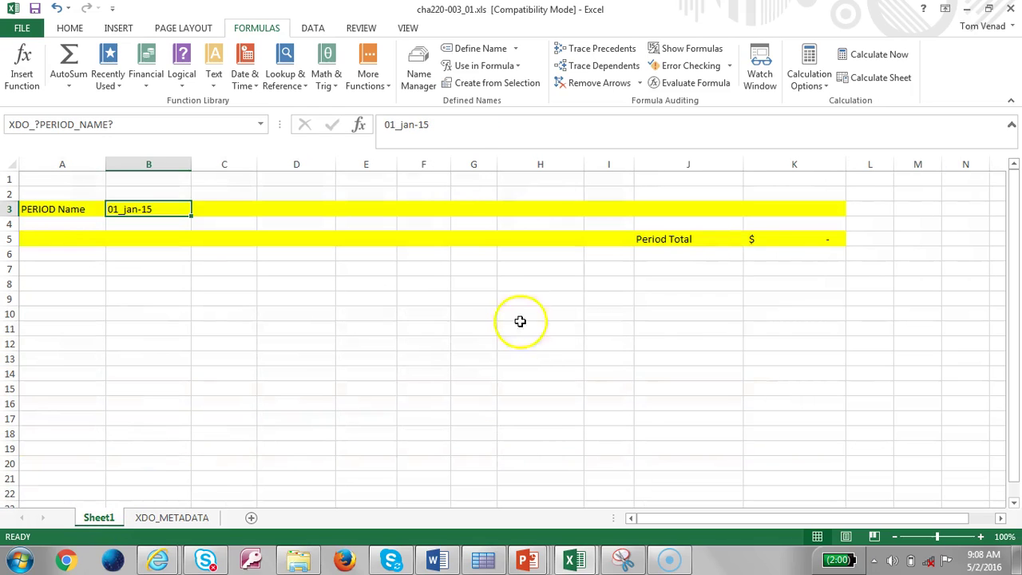
click(775, 239)
click(167, 124)
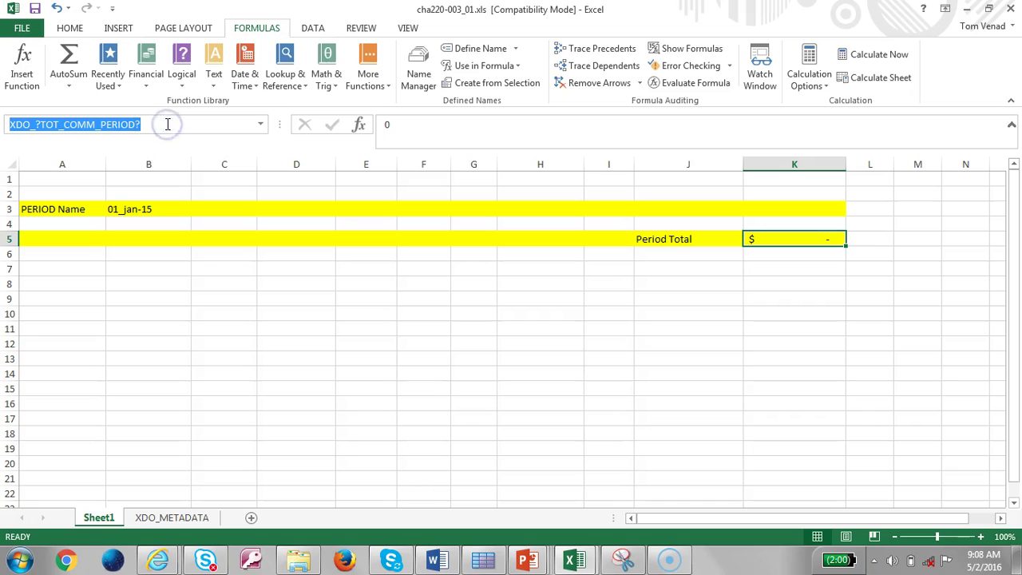
click(171, 518)
click(98, 517)
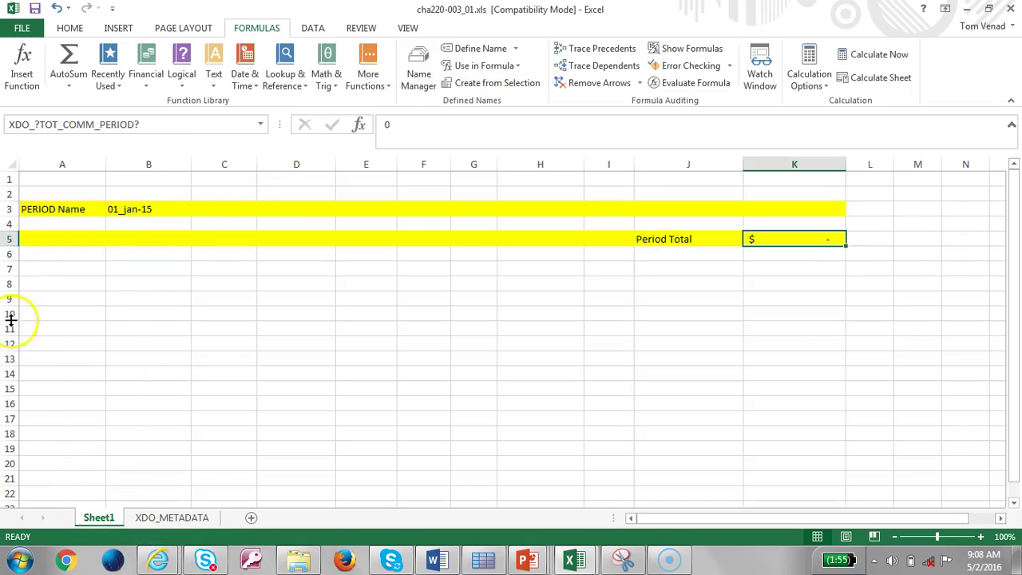
- Check the row between the period name and total on Sheet1 and locate the MAIN_GROUP entry in the metadata sheet
click(40, 224)
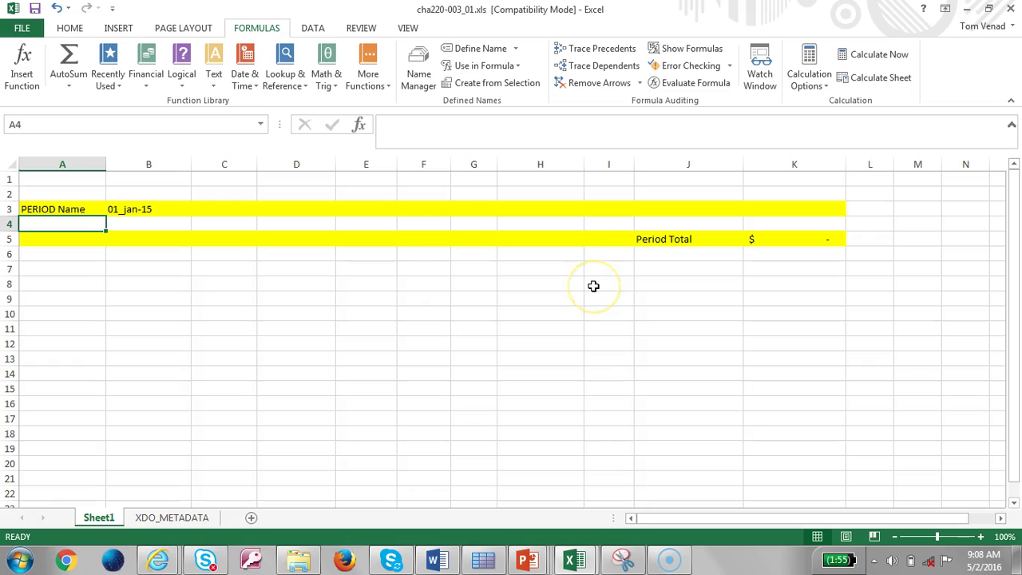
click(160, 516)
double_click(185, 330)
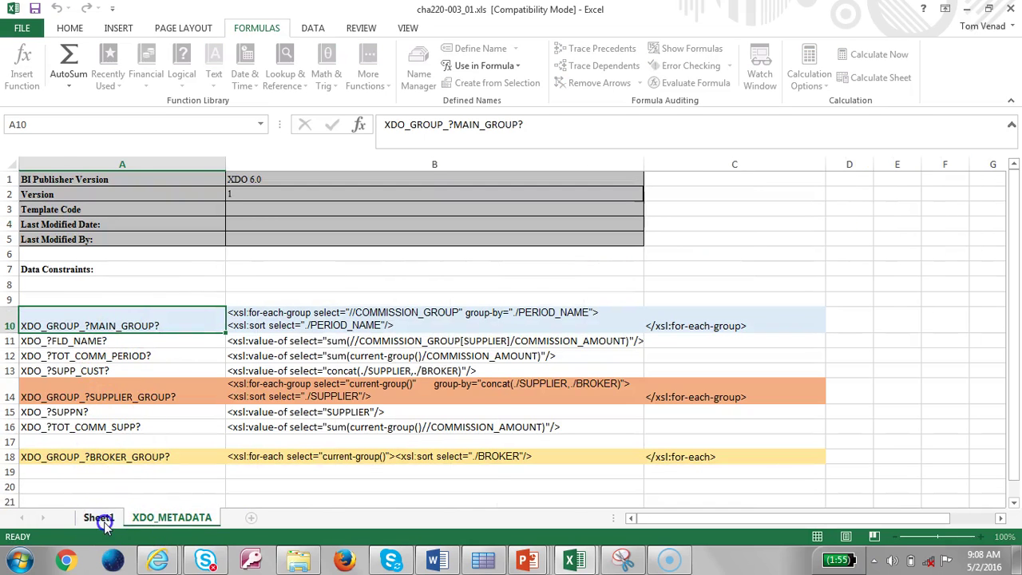
- Select the period block A2:K6 on Sheet1 and inspect the cell range of XDO_GROUP_?MAIN_GROUP? in the Name Manager
click(103, 519)
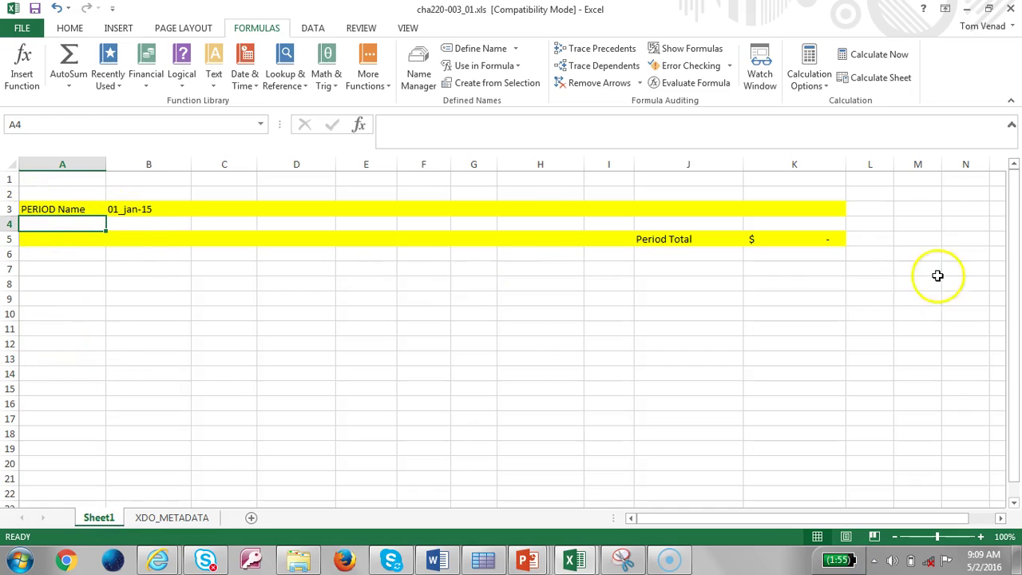
click(828, 238)
drag(28, 195, 809, 248)
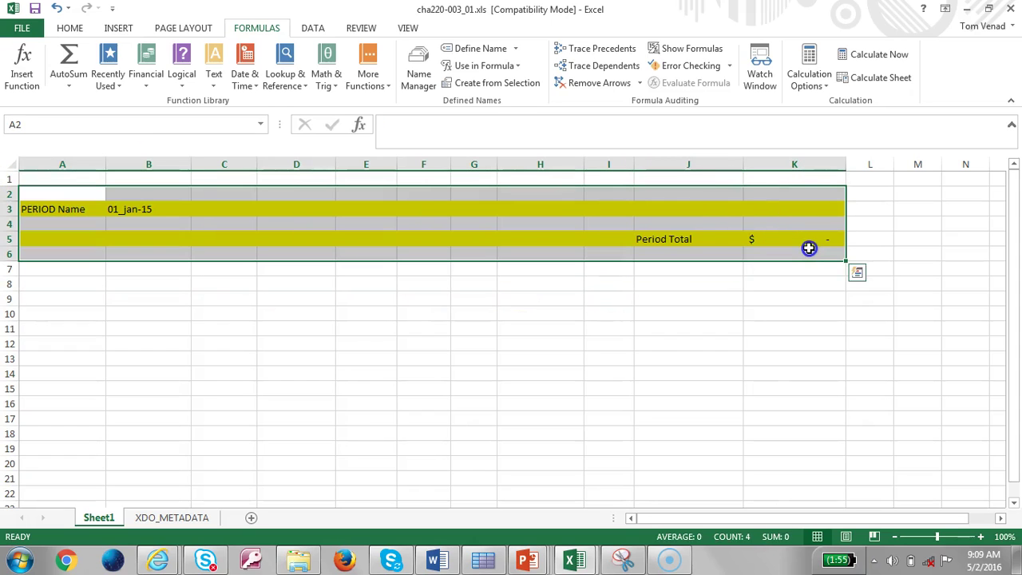
click(420, 77)
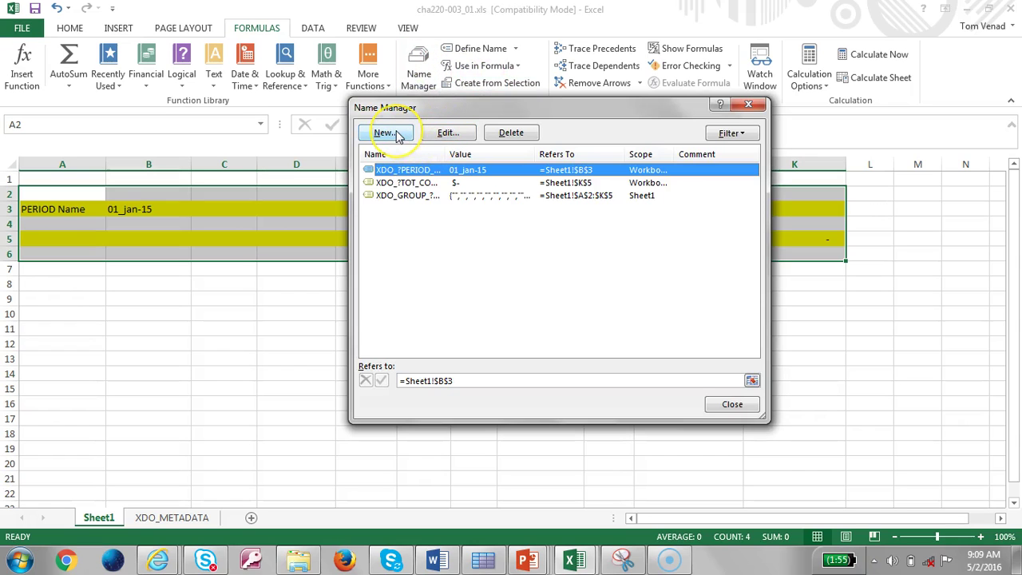
click(415, 196)
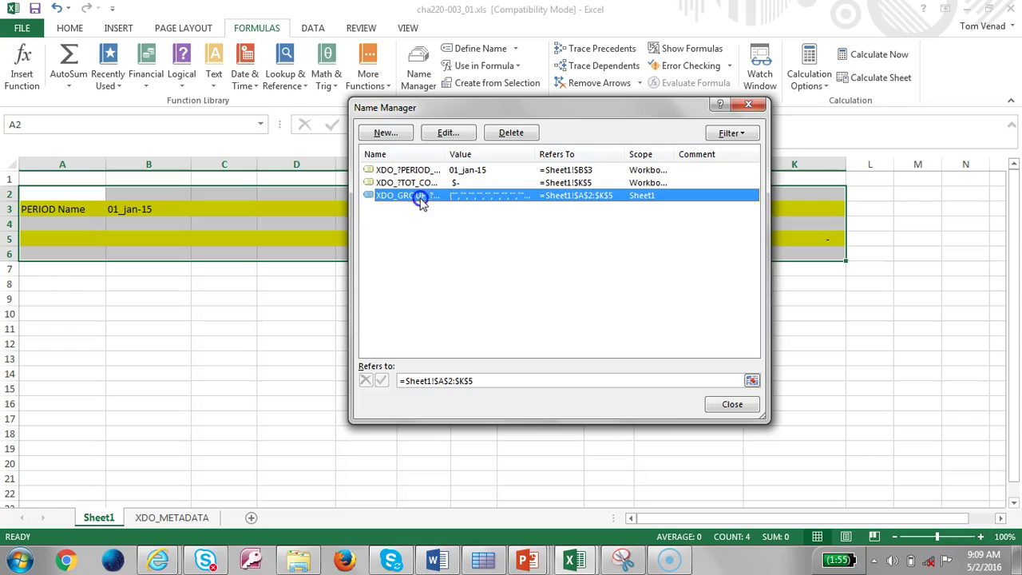
click(447, 133)
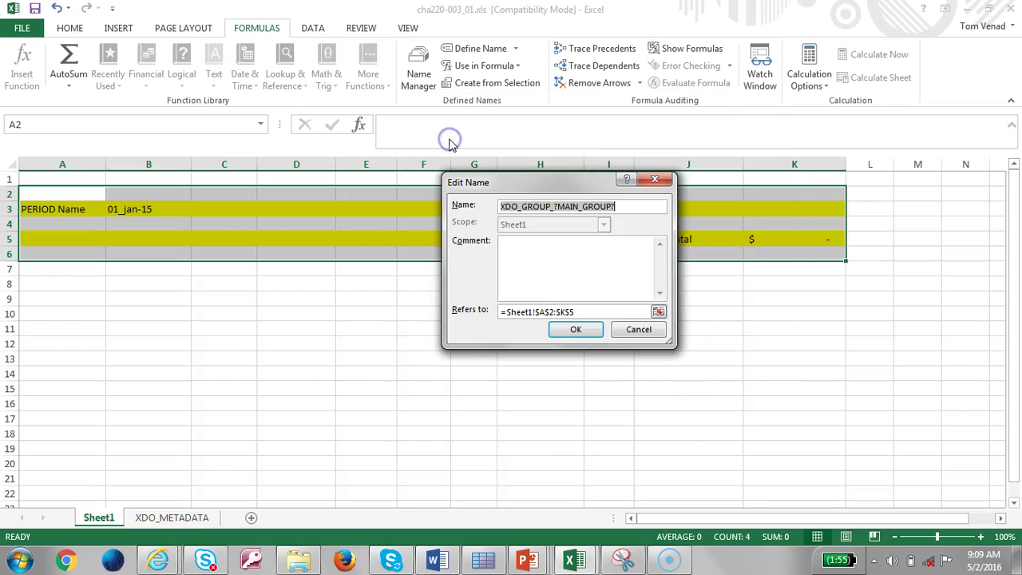
click(599, 311)
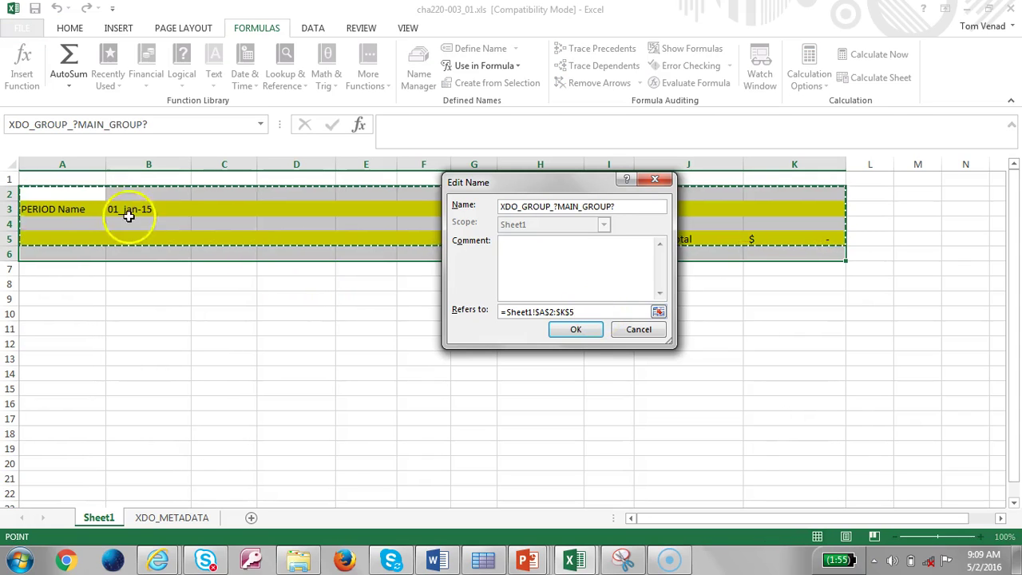
click(640, 329)
click(728, 406)
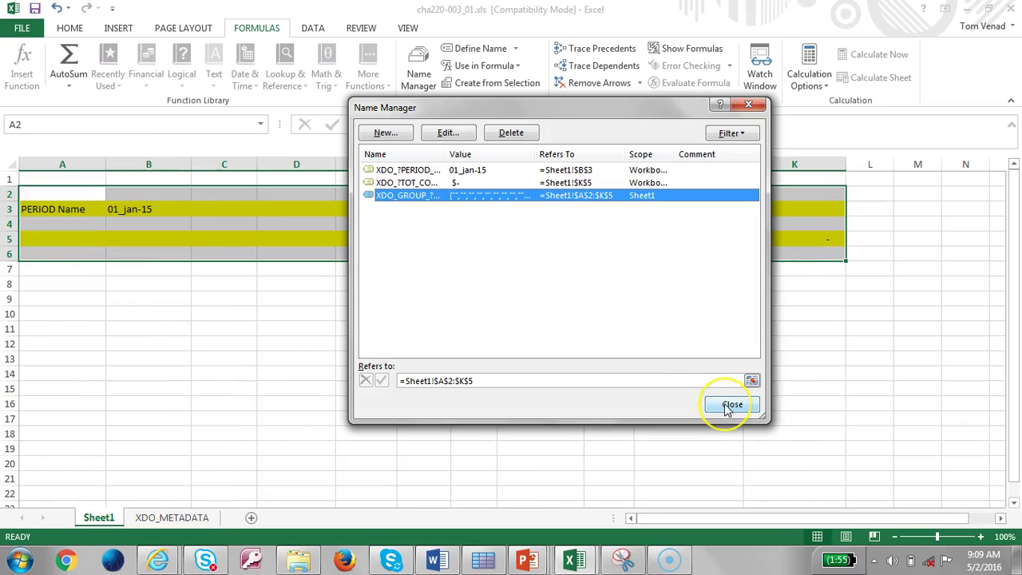
click(683, 403)
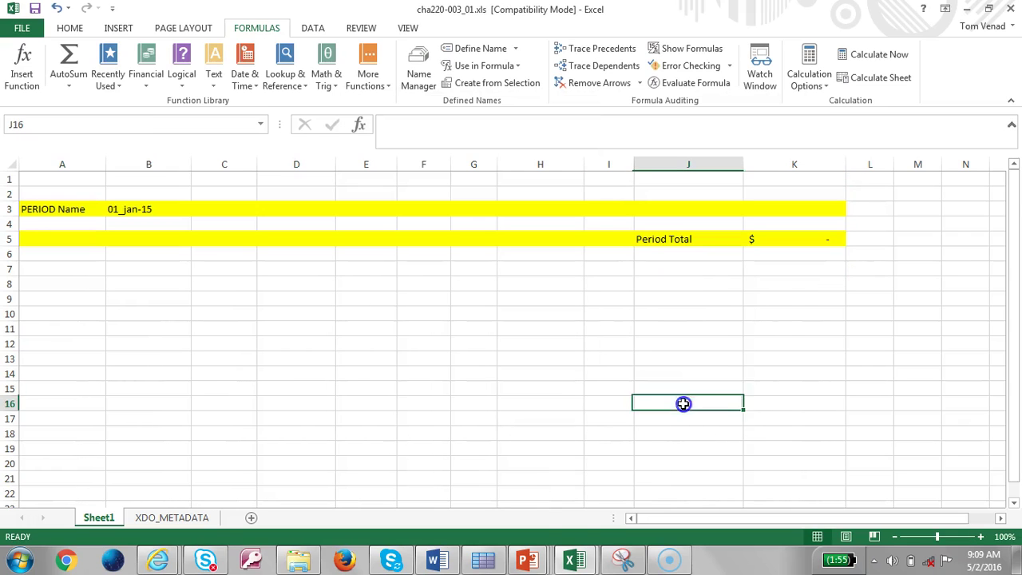
- Switch to BI Publisher Template Viewer and process the cha220-003_01.xls template with cha220_data.xml using the Excel output format
mouse_move(477, 565)
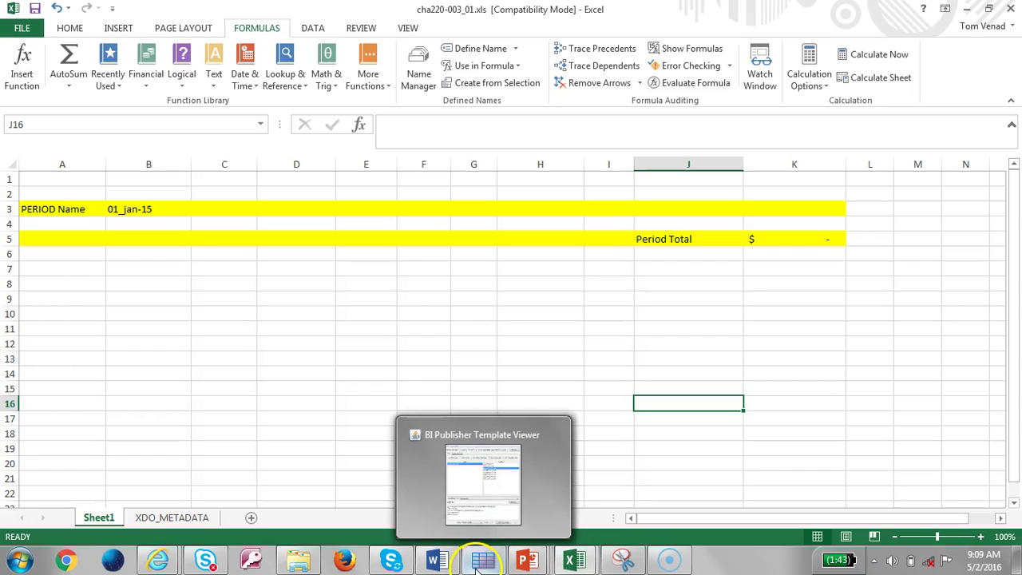
click(484, 487)
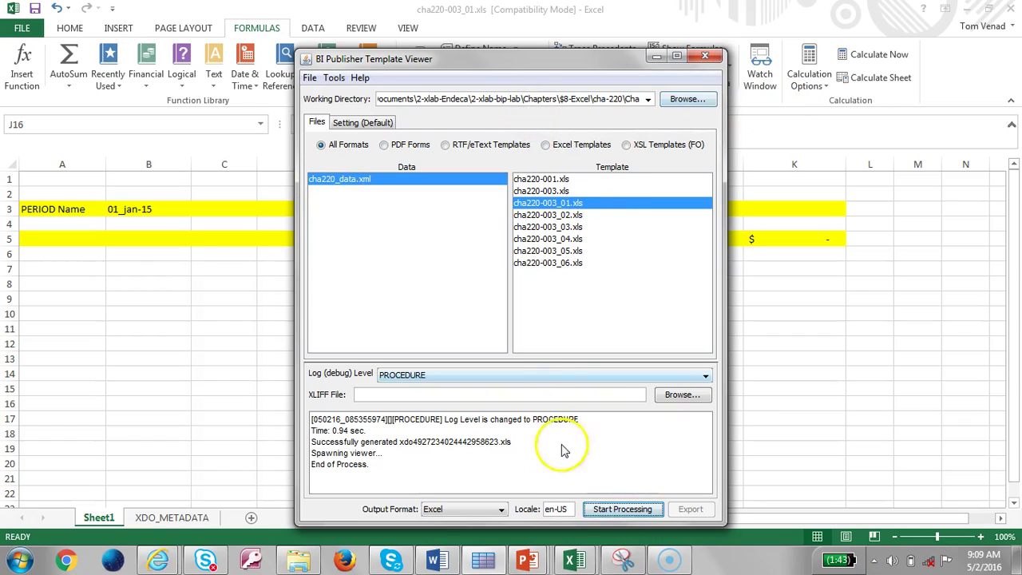
click(502, 509)
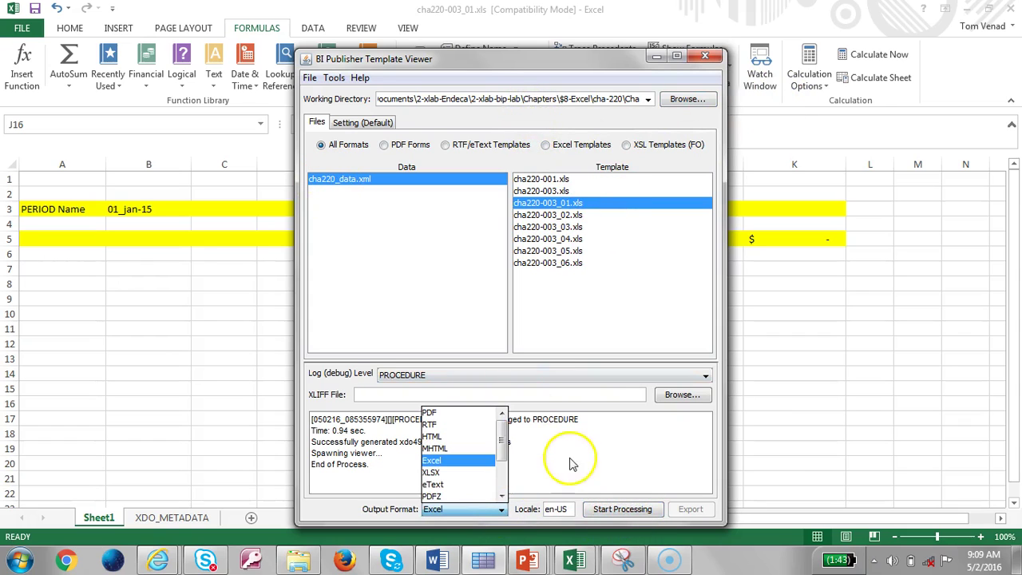
click(451, 449)
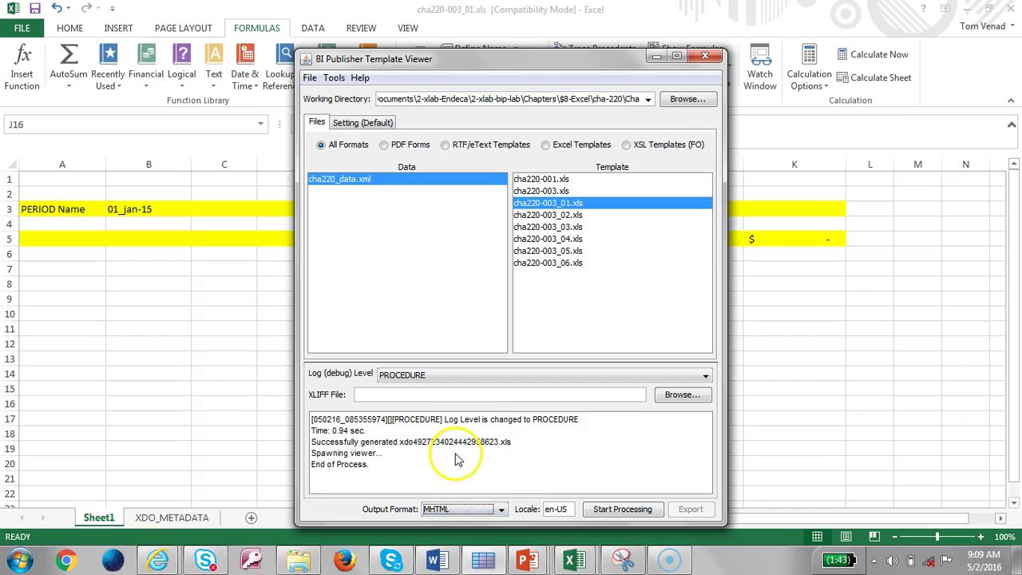
click(502, 509)
click(451, 460)
click(637, 514)
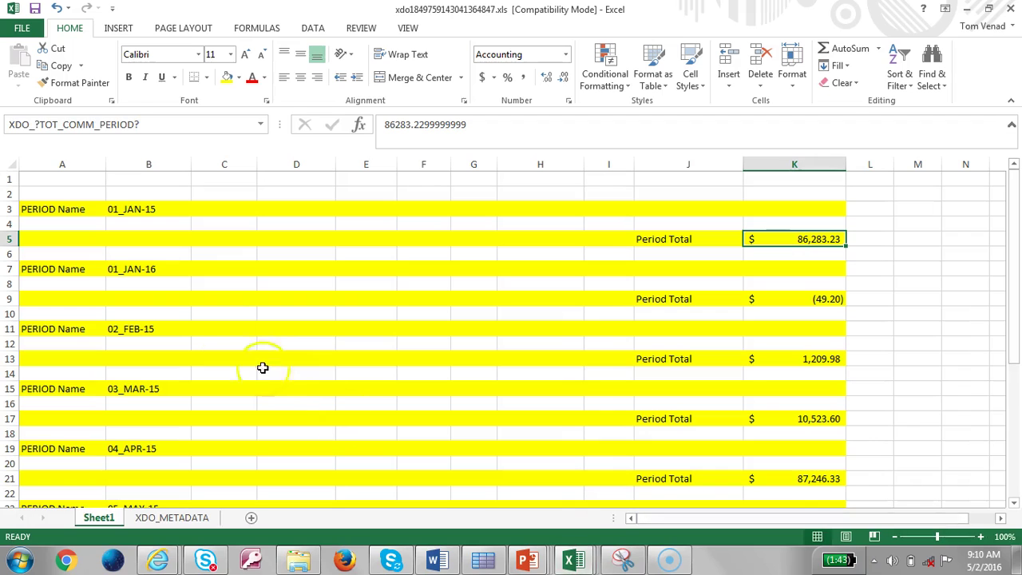
- Compare each period name with its Period Total in the generated Excel report
click(149, 210)
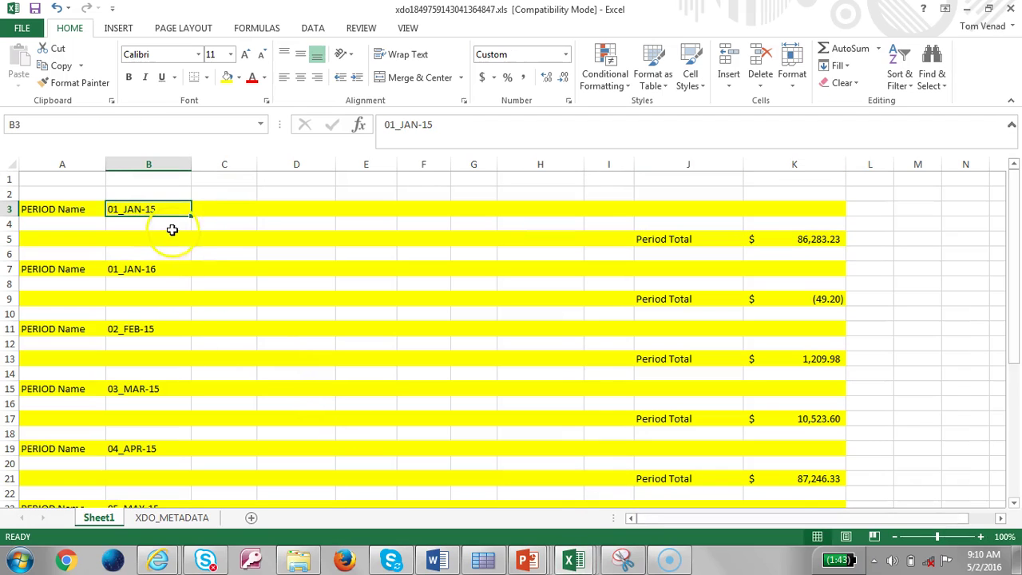
click(827, 239)
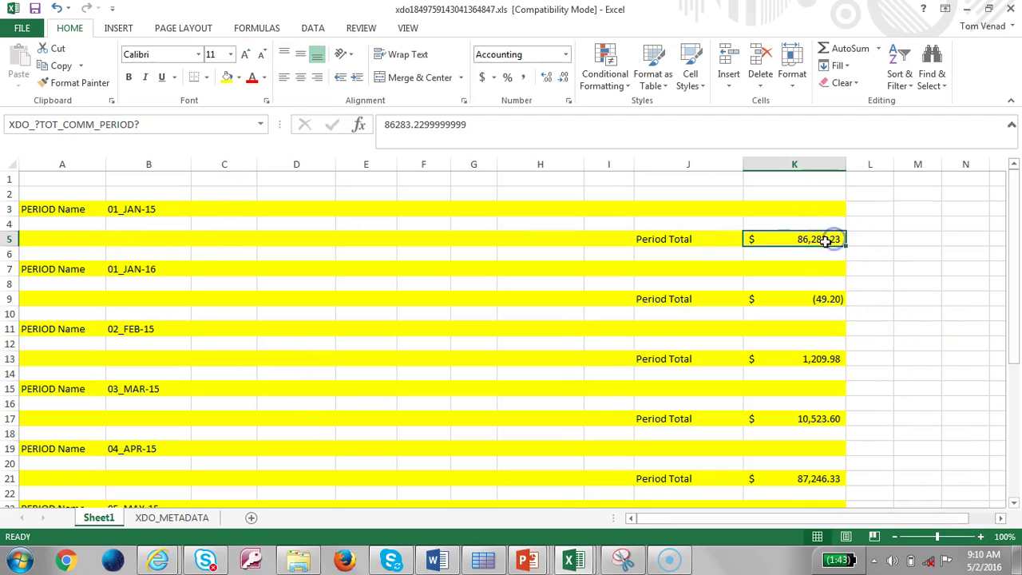
click(119, 212)
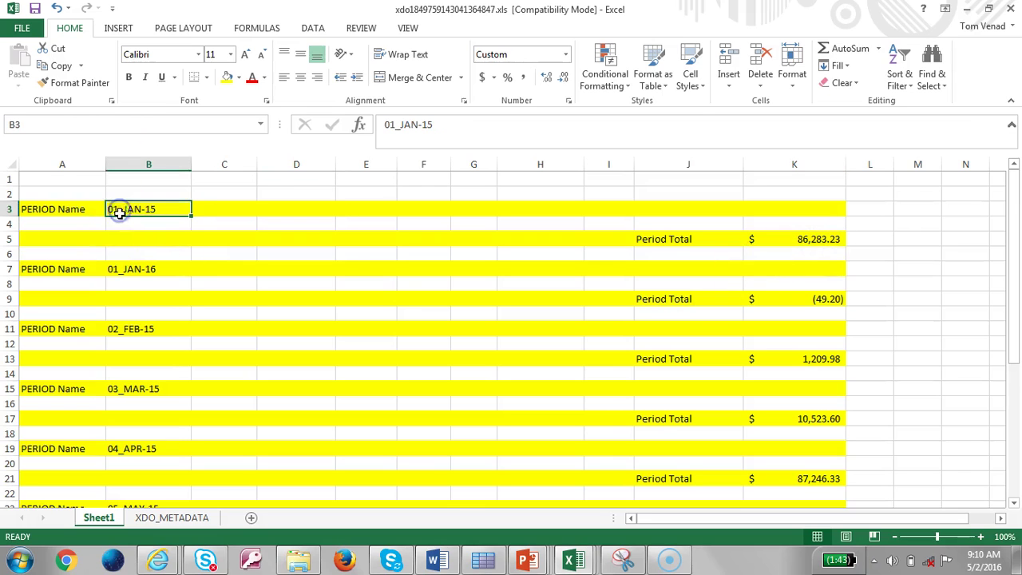
click(126, 269)
click(828, 298)
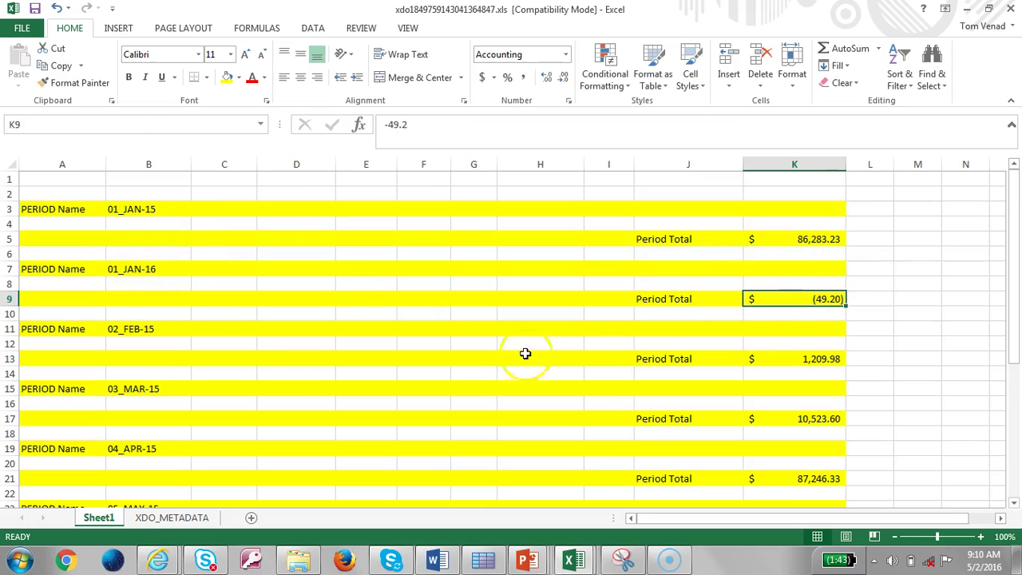
click(142, 328)
click(836, 356)
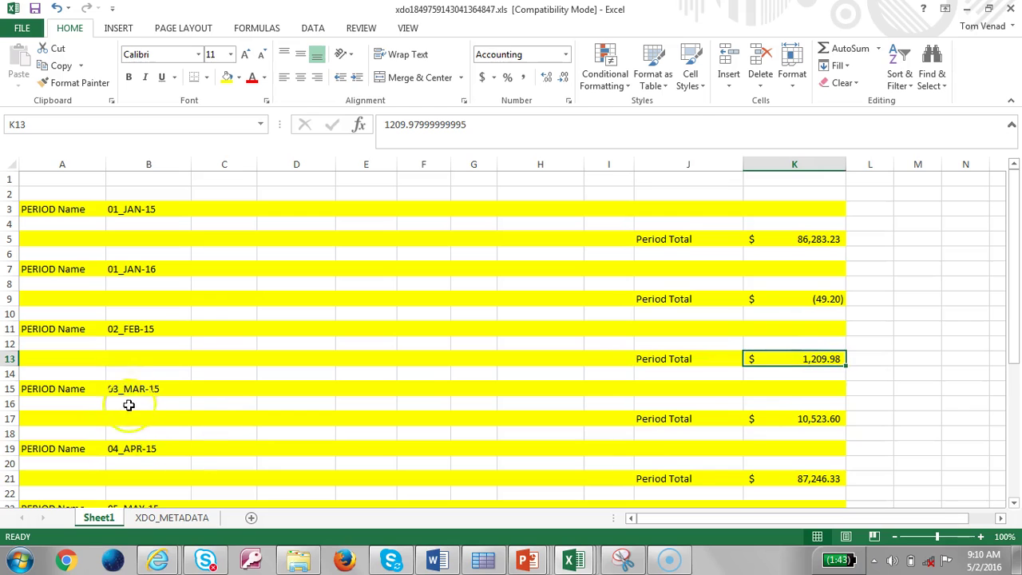
click(135, 447)
scroll(328, 468, down, 1)
scroll(330, 467, up, 1)
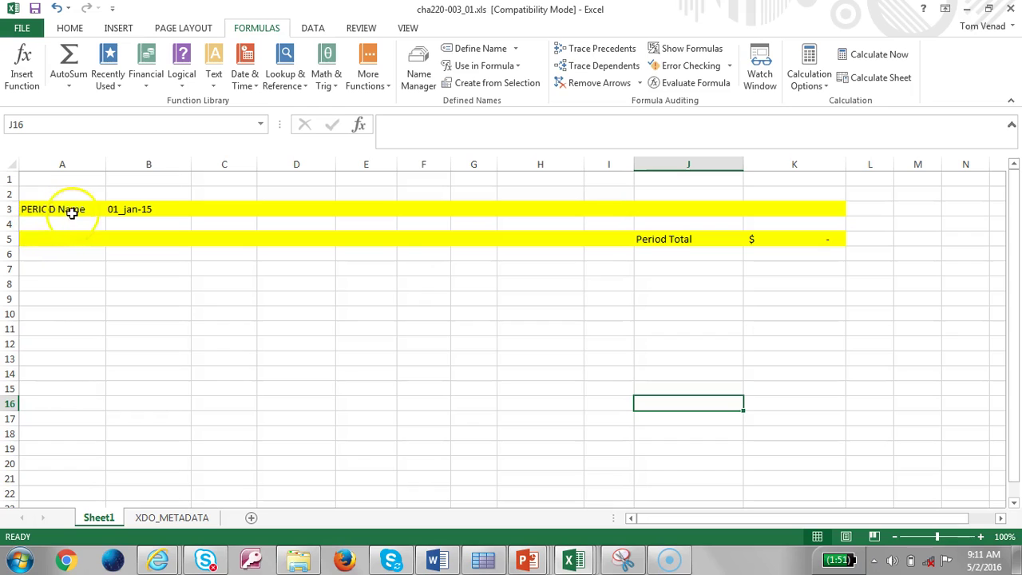
- Insert two rows between the PERIOD Name and Period Total rows on Sheet1 of cha220-003_01.xls
click(13, 228)
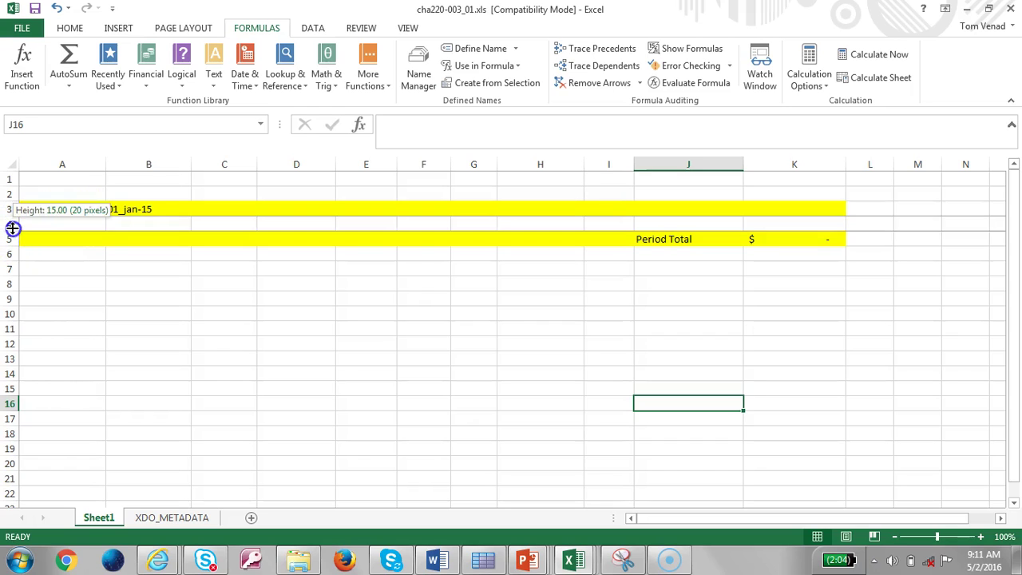
click(13, 227)
right_click(12, 227)
click(51, 325)
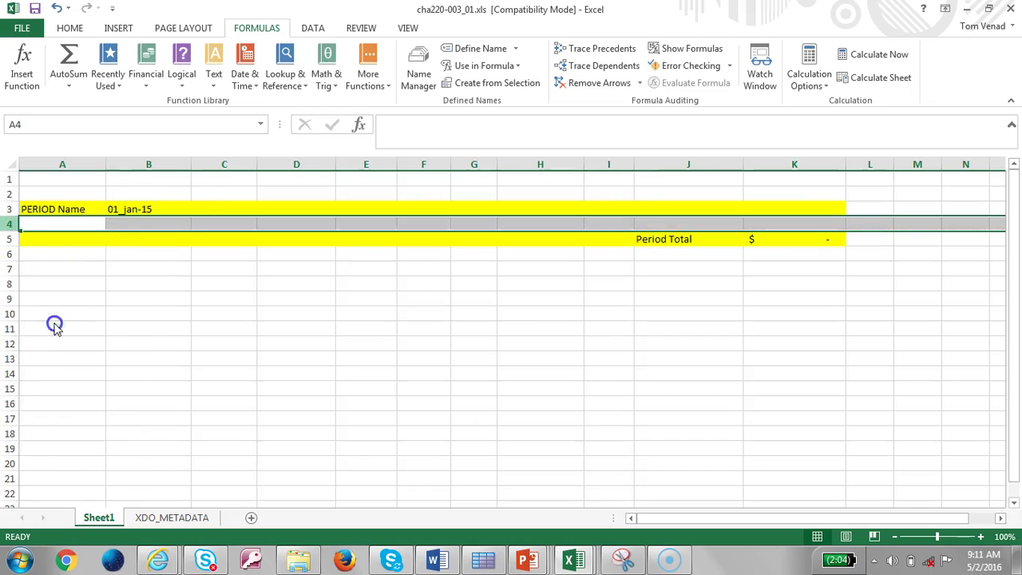
click(9, 238)
right_click(9, 238)
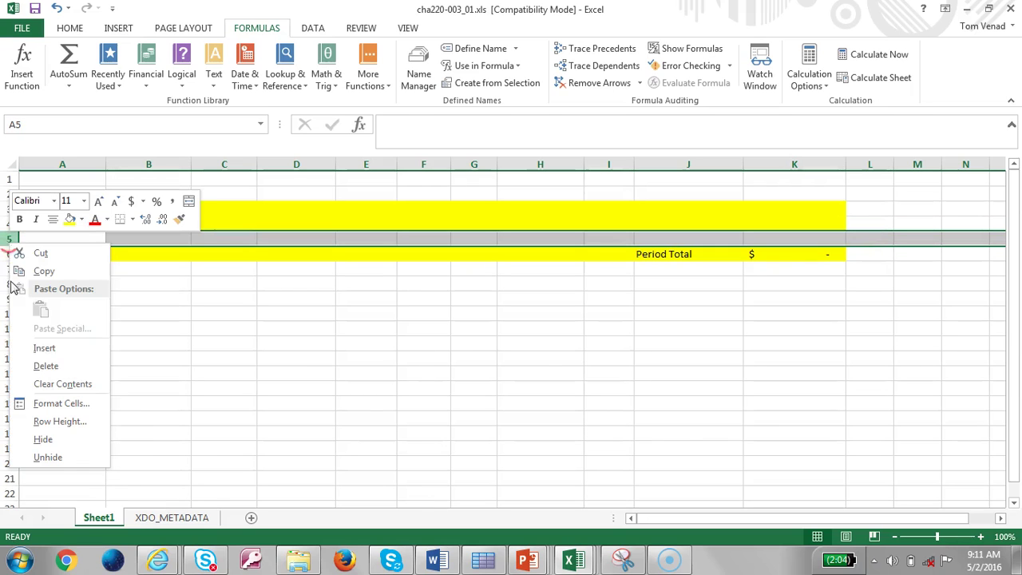
click(42, 347)
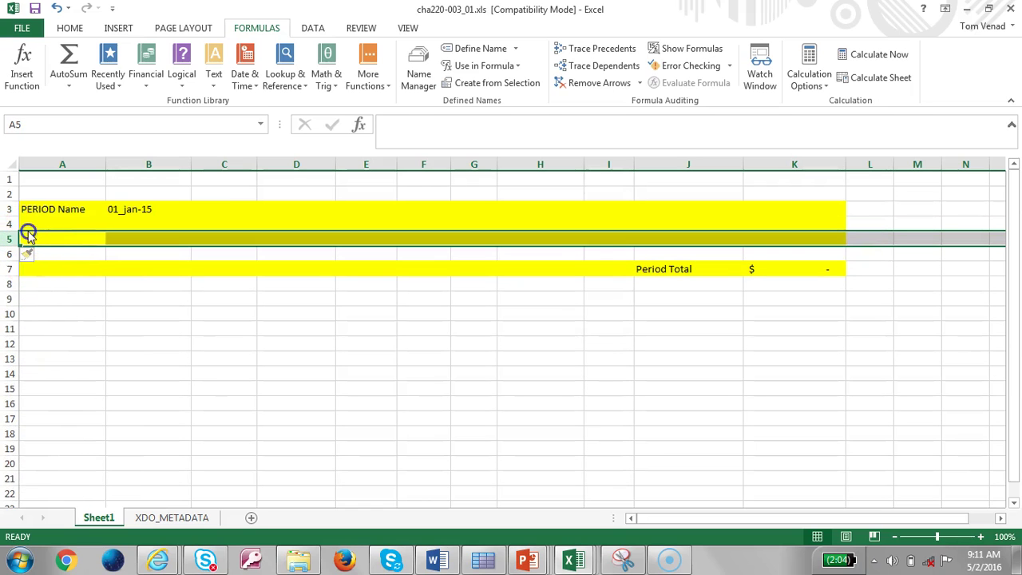
- Fill the range A4:K6 between the period name and period total rows with light blue
click(38, 217)
drag(38, 217, 821, 250)
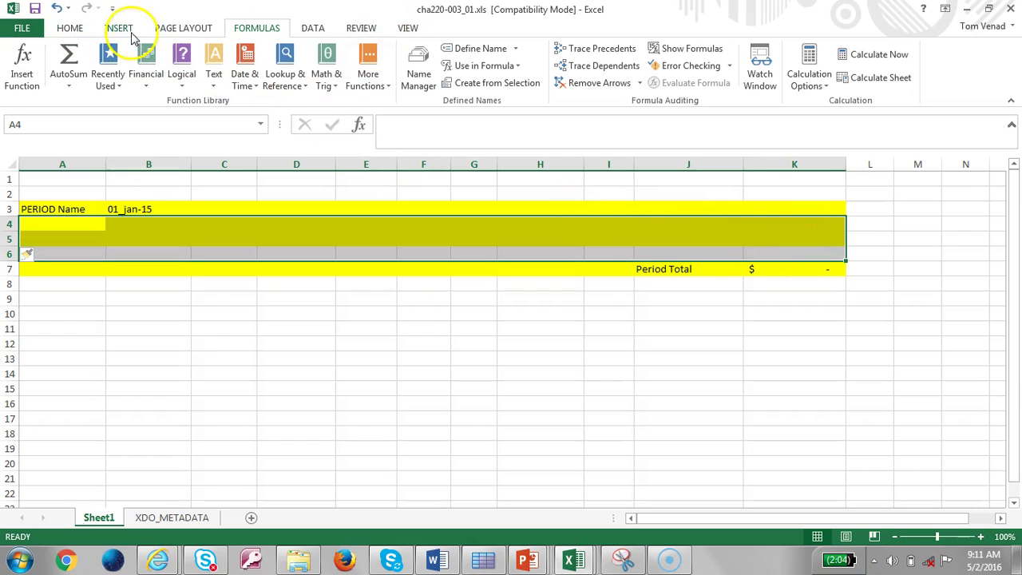
click(74, 28)
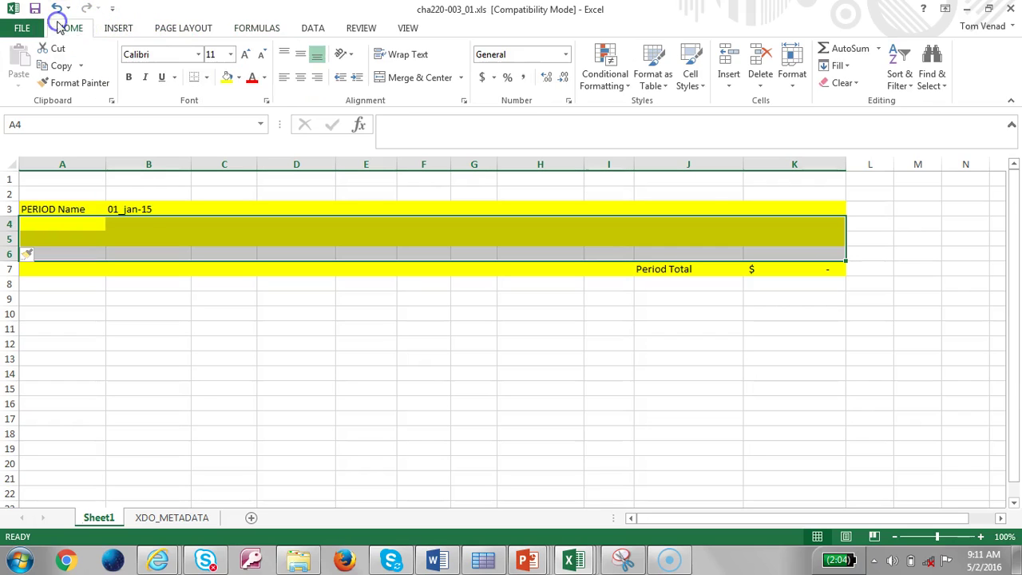
click(237, 77)
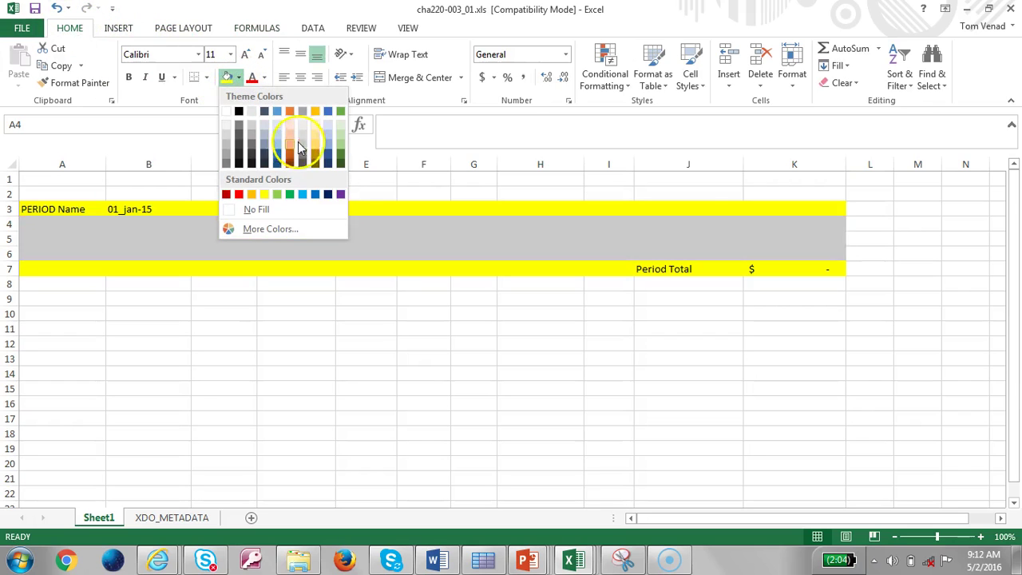
click(275, 141)
- Fill the middle row A5:K5 of the blue block with white
click(73, 248)
drag(35, 237, 846, 239)
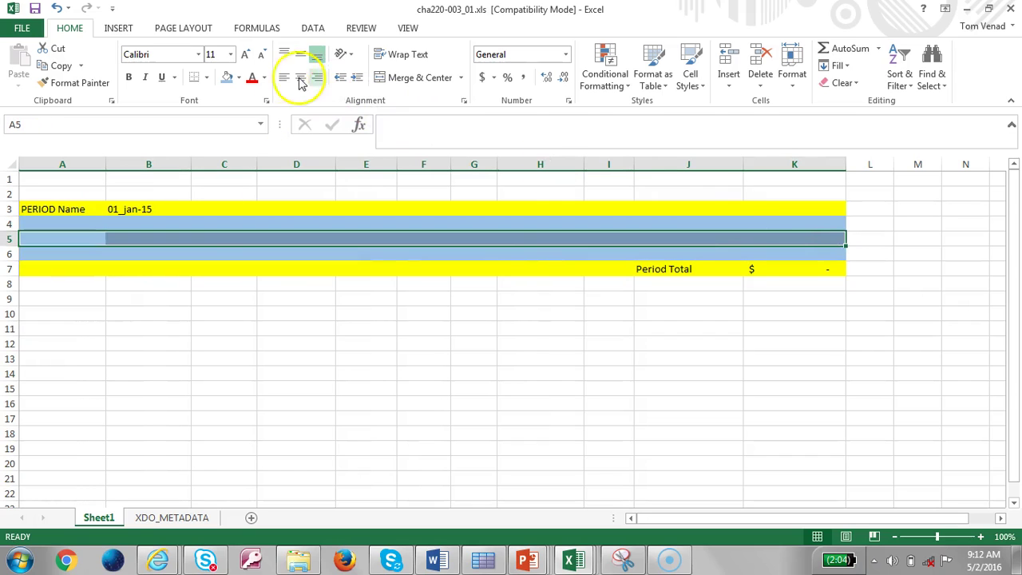
click(237, 78)
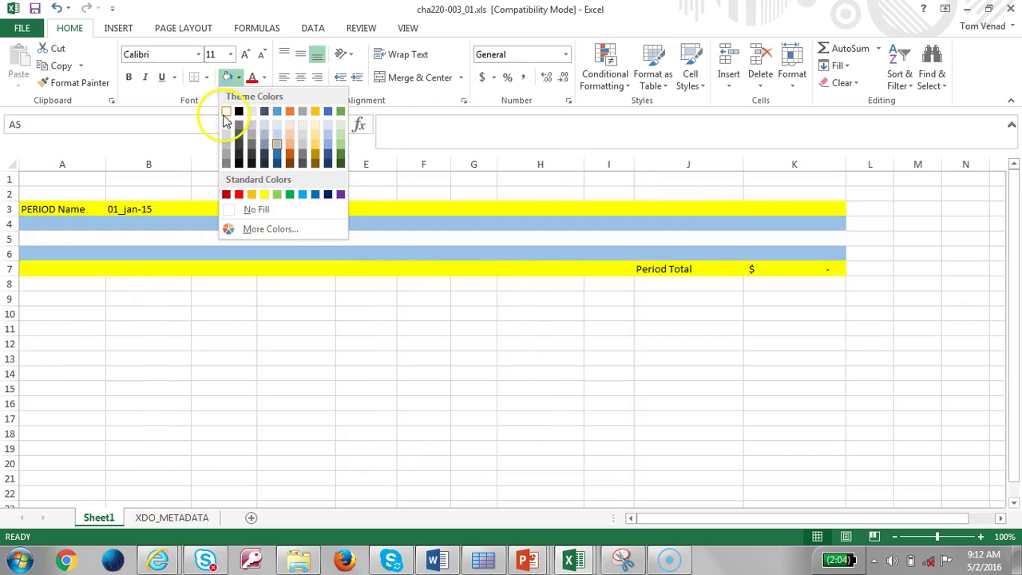
click(227, 112)
- Start entering a supplier label in cell A4 of the upper blue row
click(50, 228)
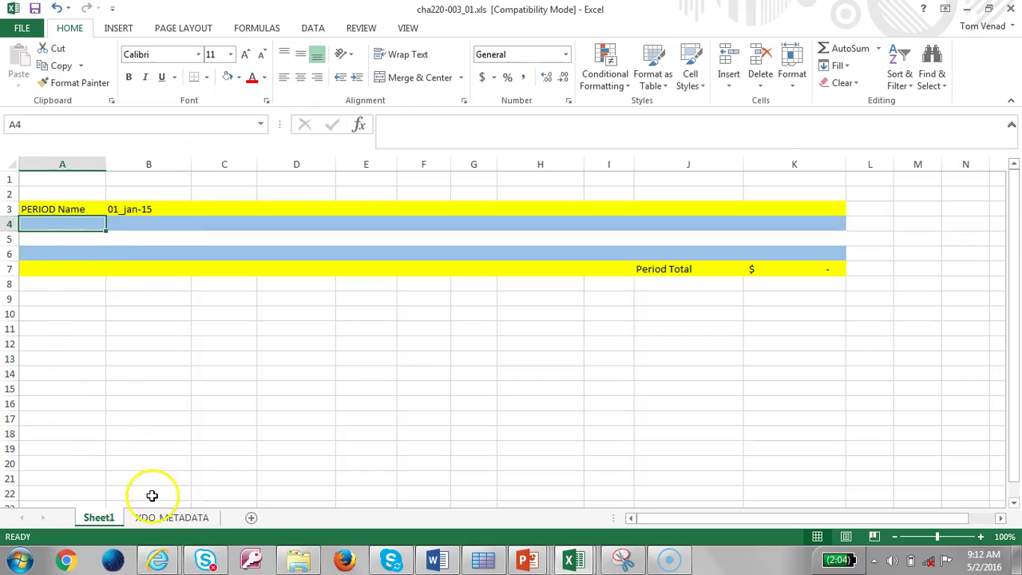
mouse_move(175, 562)
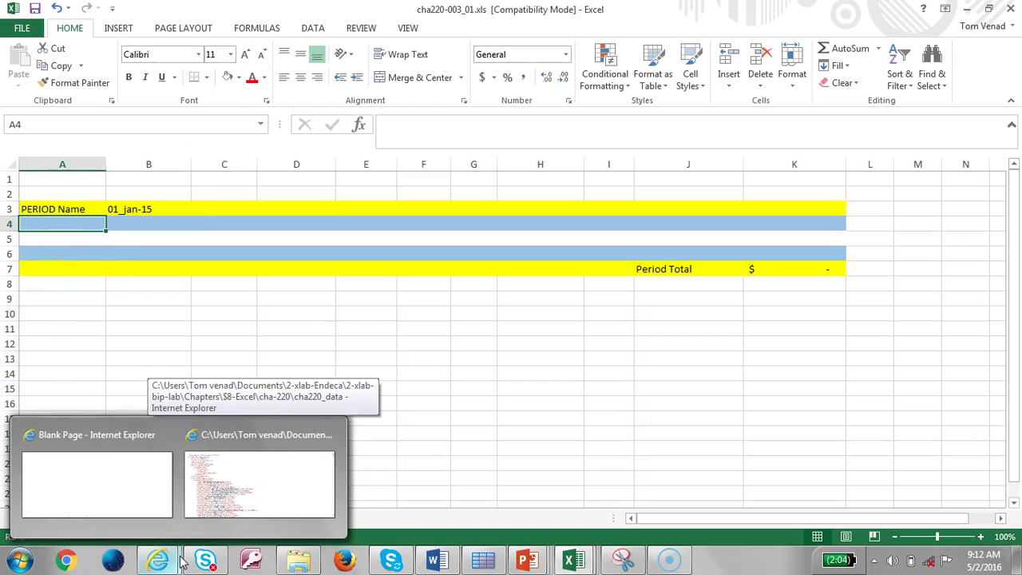
text(sUPP)
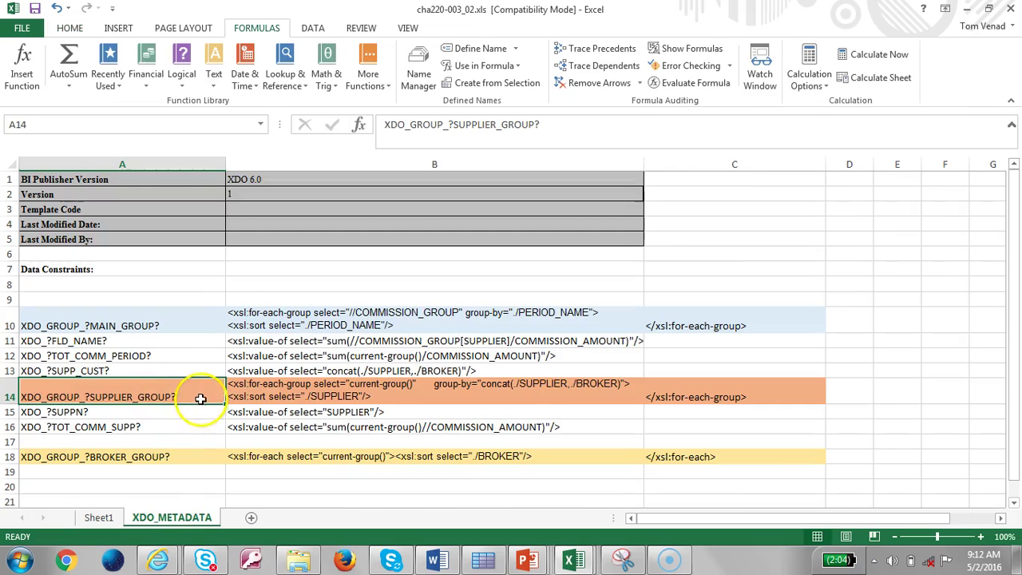
- Examine the XDO_GROUP_?SUPPLIER_GROUP? grouping expression and the XDO_?TOT_COMM_SUPP? sum expression in the XDO_METADATA sheet of cha220-003_02.xls
click(411, 396)
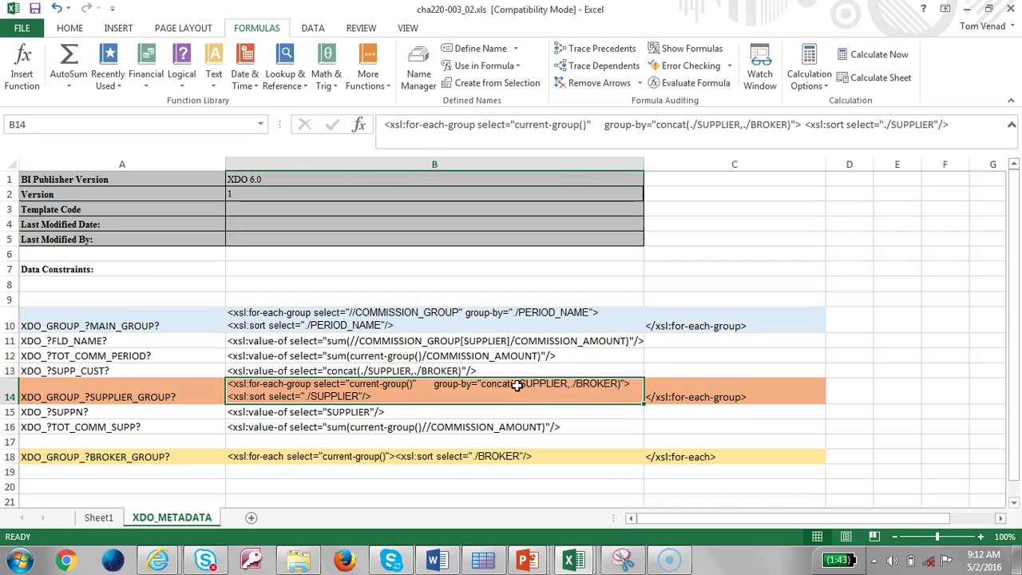
click(460, 390)
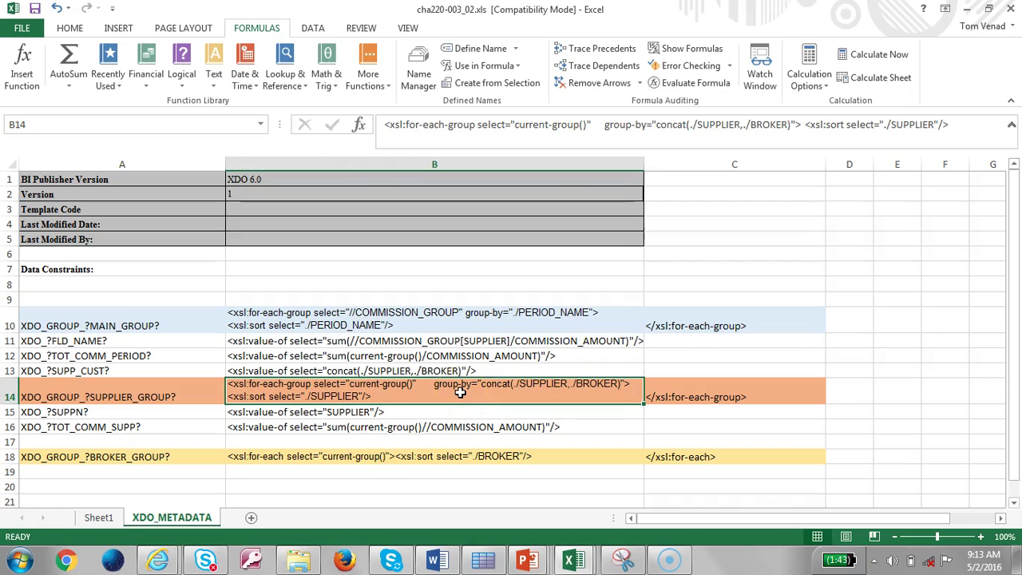
click(159, 429)
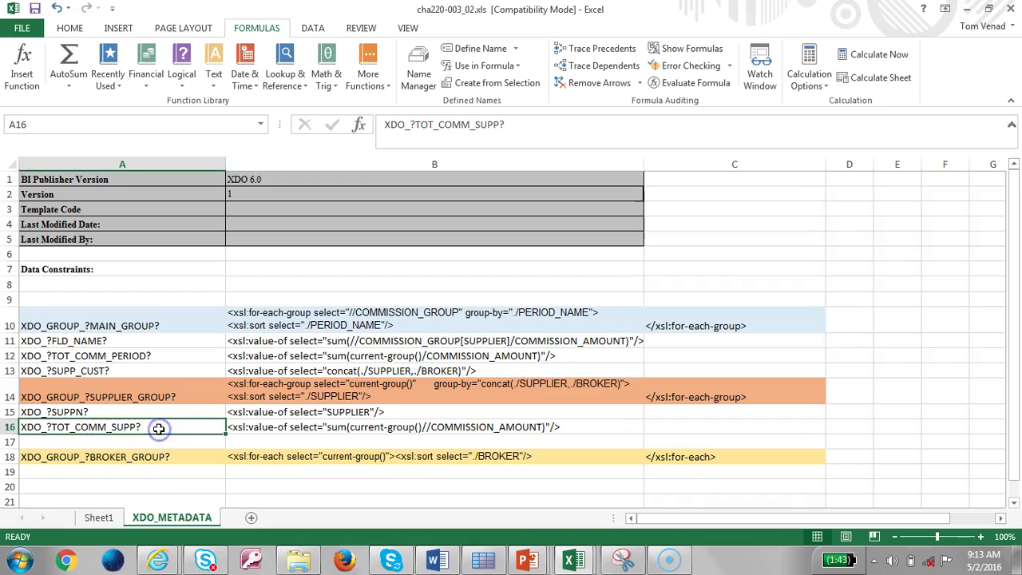
click(366, 427)
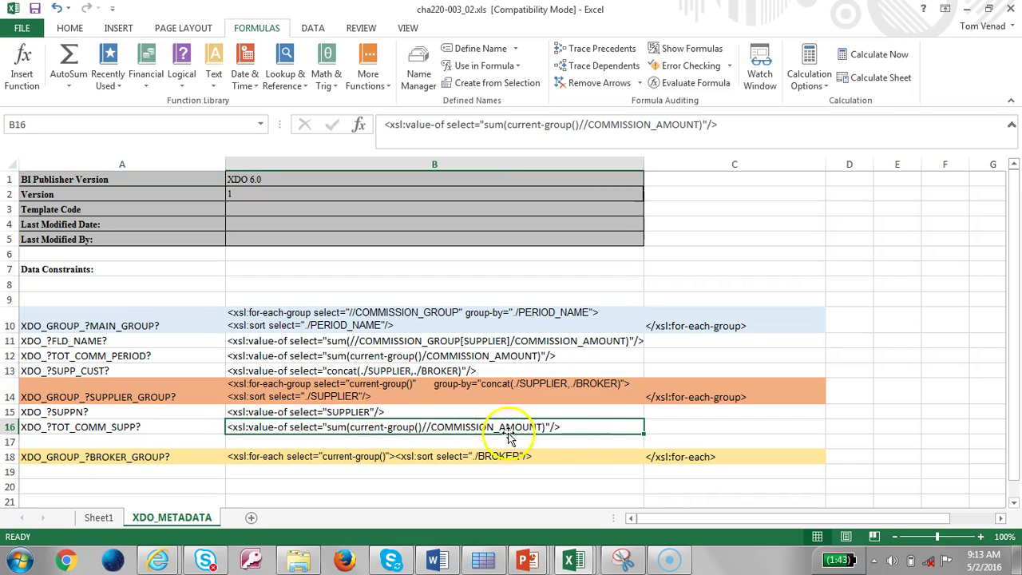
- Check the defined name of the Supplier Name value cell B4 on Sheet1
click(102, 518)
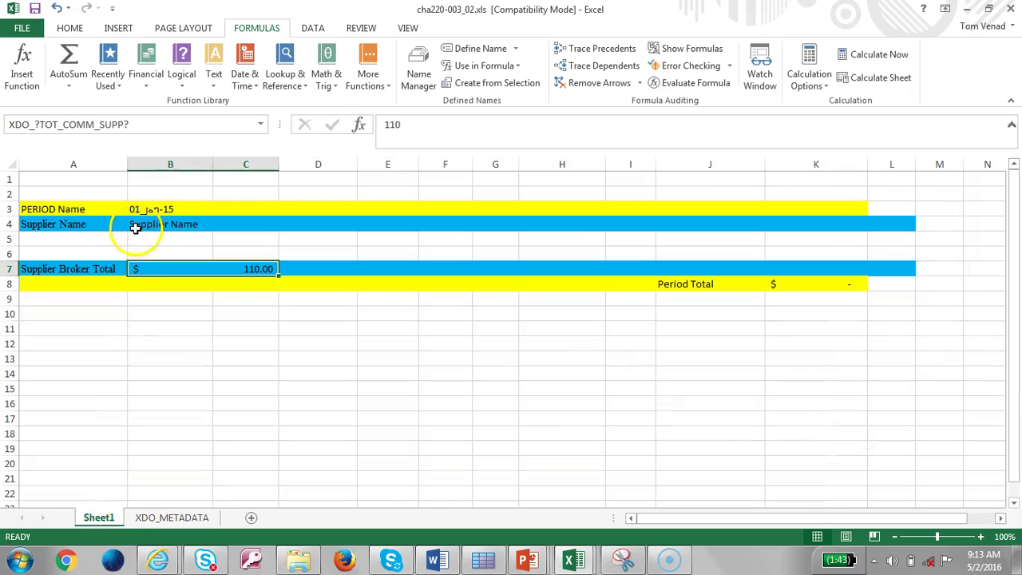
click(53, 225)
click(147, 223)
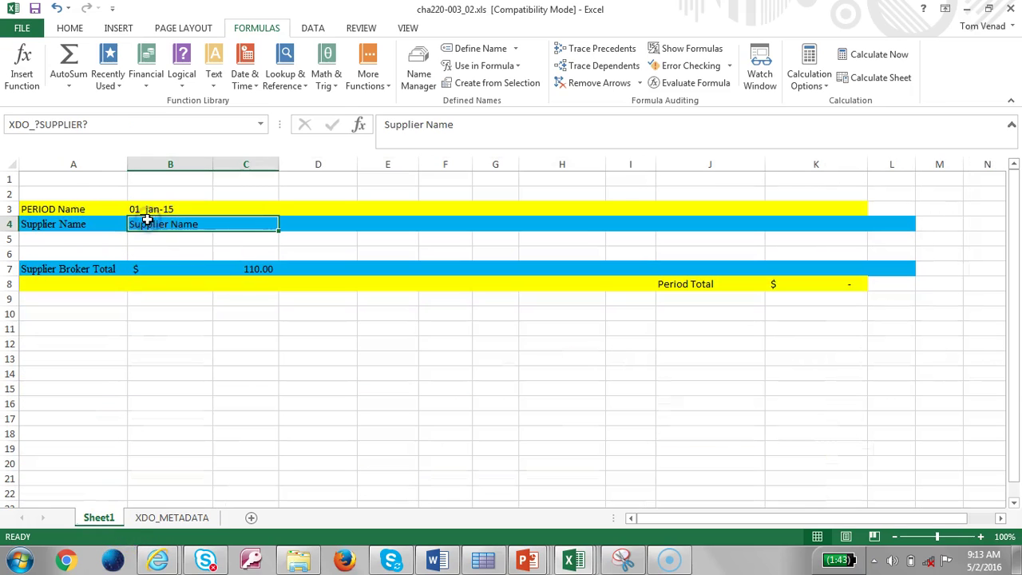
click(102, 124)
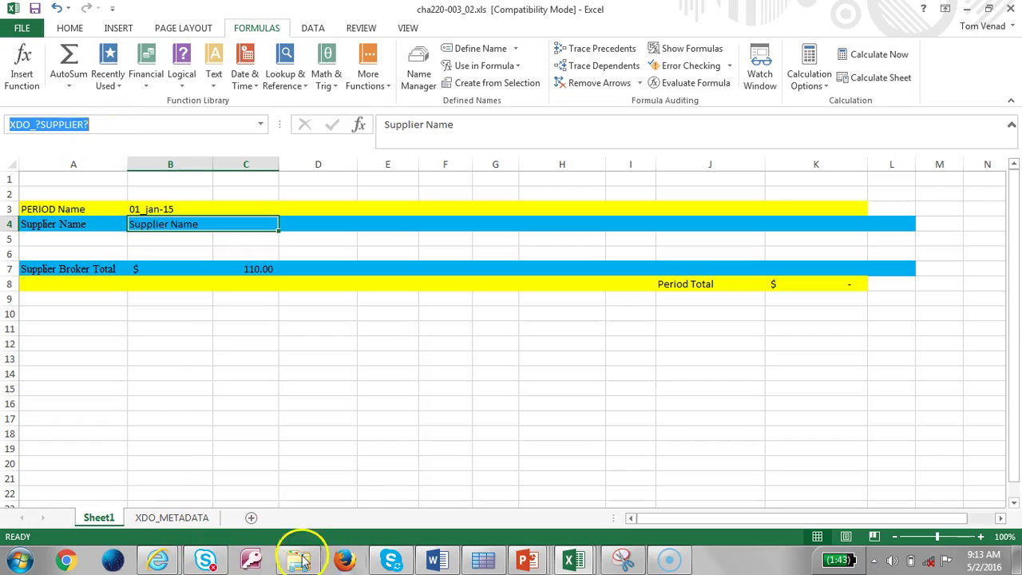
- Switch to Internet Explorer and locate the SUPPLIER element within COMMISSION_GROUP in the cha220_data XML file
mouse_move(168, 563)
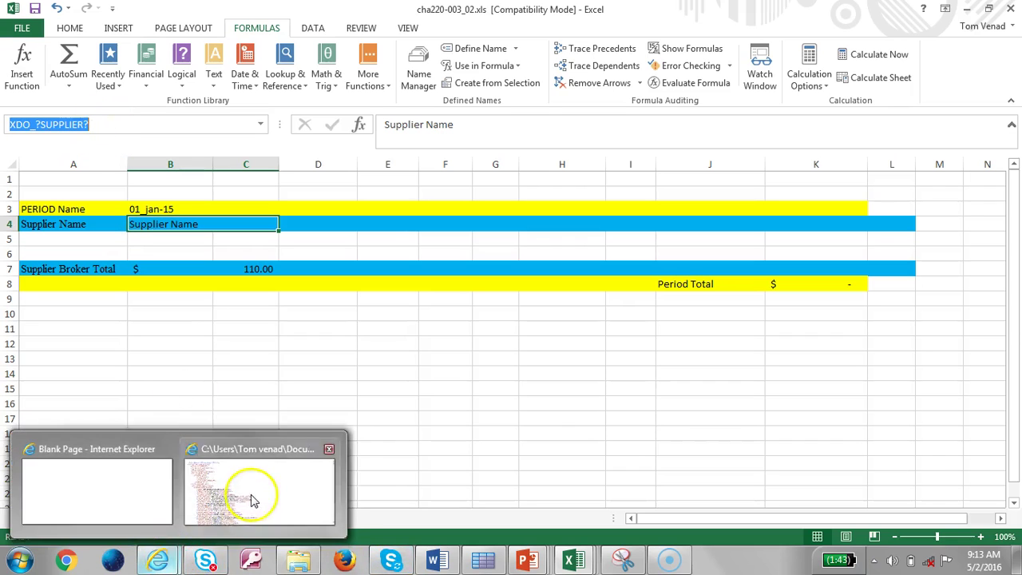
click(257, 502)
click(168, 563)
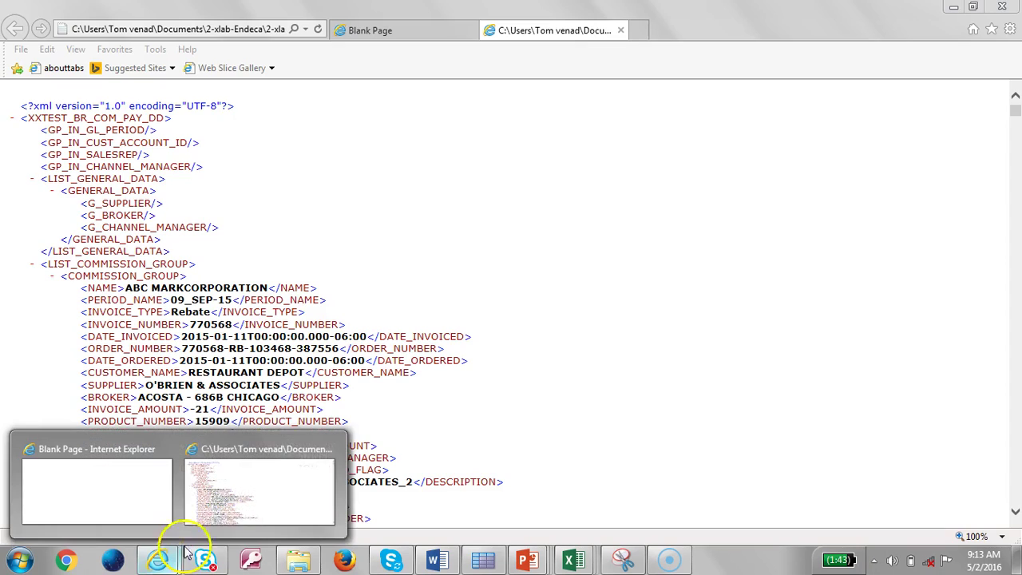
click(262, 406)
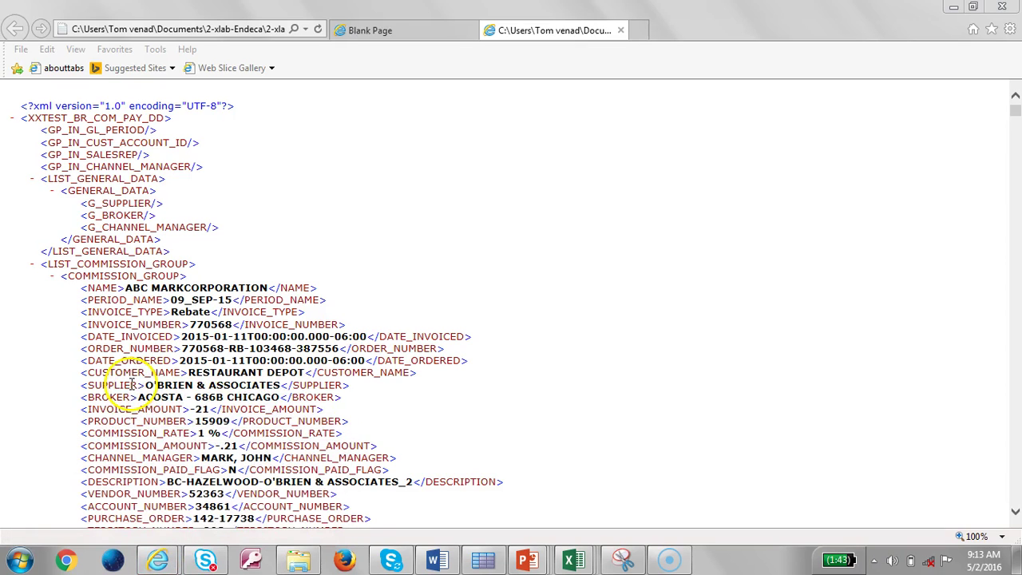
click(130, 384)
- Switch back to Excel and check the defined name of the Supplier Broker Total value cell B7 on Sheet1
key(alt+Tab)
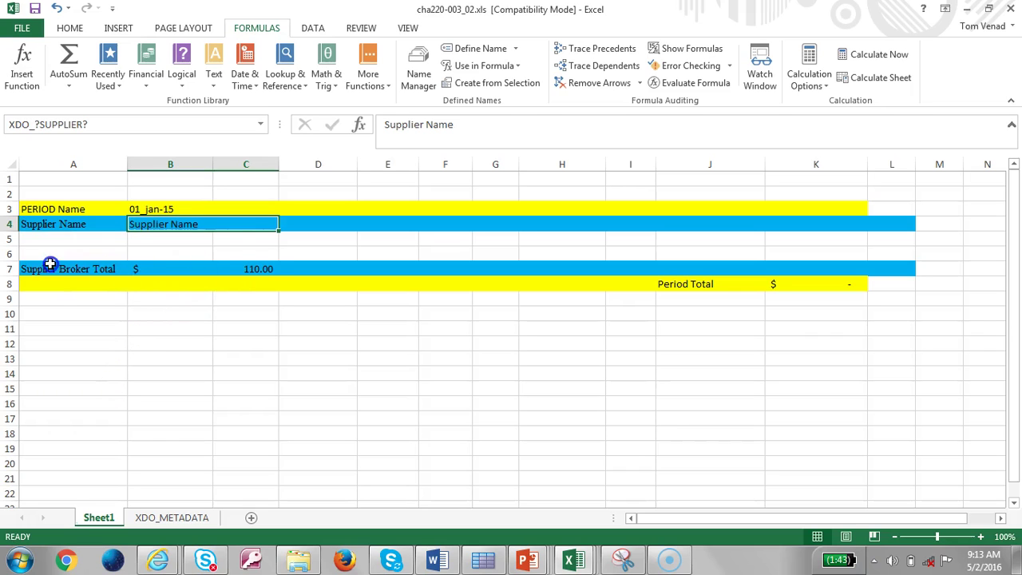
key(Down)
key(Down)
key(Down)
click(152, 124)
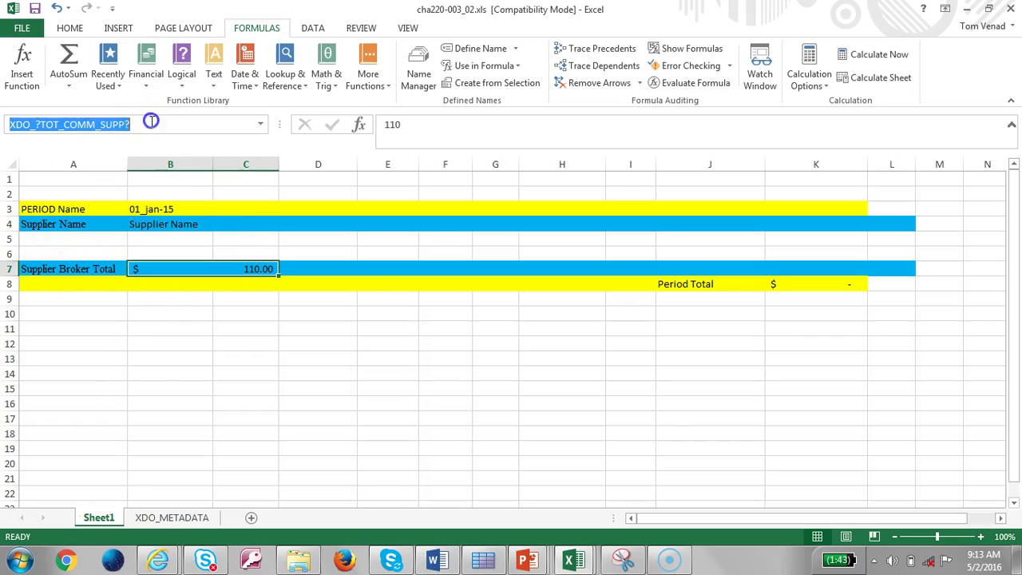
- Check the sum expression for XDO_?TOT_COMM_SUPP? in the XDO_METADATA sheet
click(172, 517)
click(126, 430)
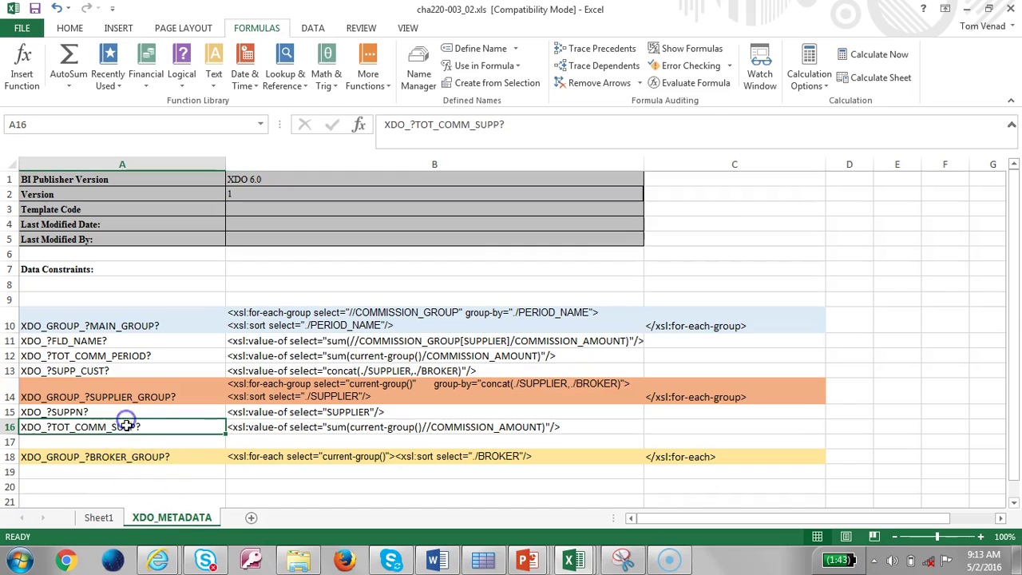
click(389, 425)
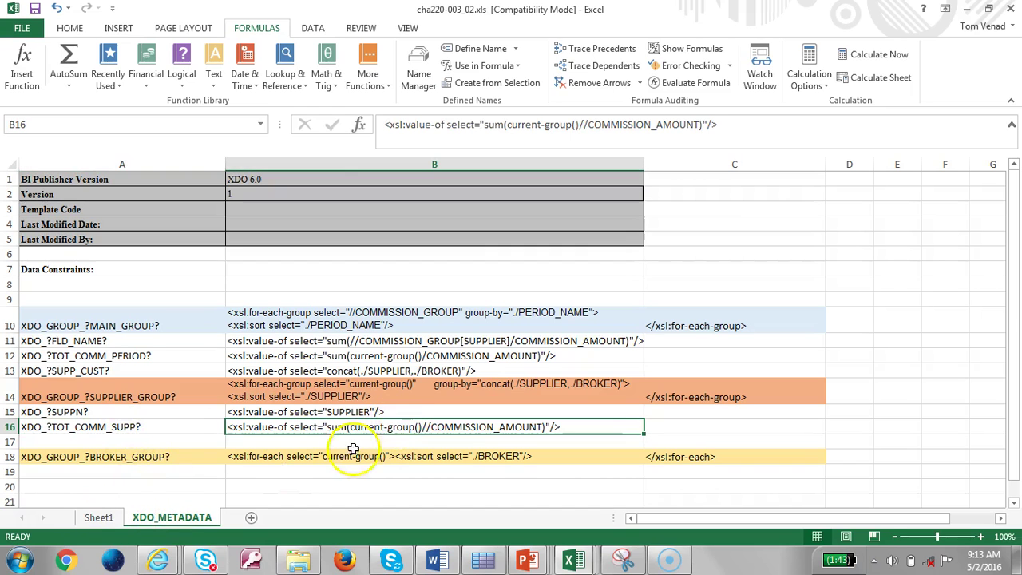
- Inspect the cell range that the defined name XDO_GROUP_?SUPPLIER_GROUP? refers to on Sheet1 and close it without changes
click(99, 518)
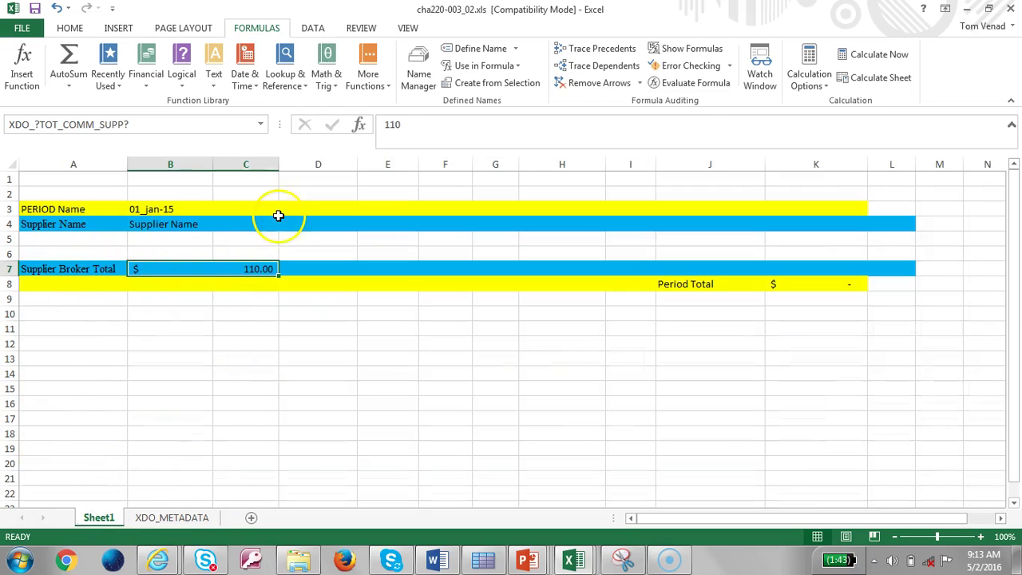
drag(37, 224, 873, 263)
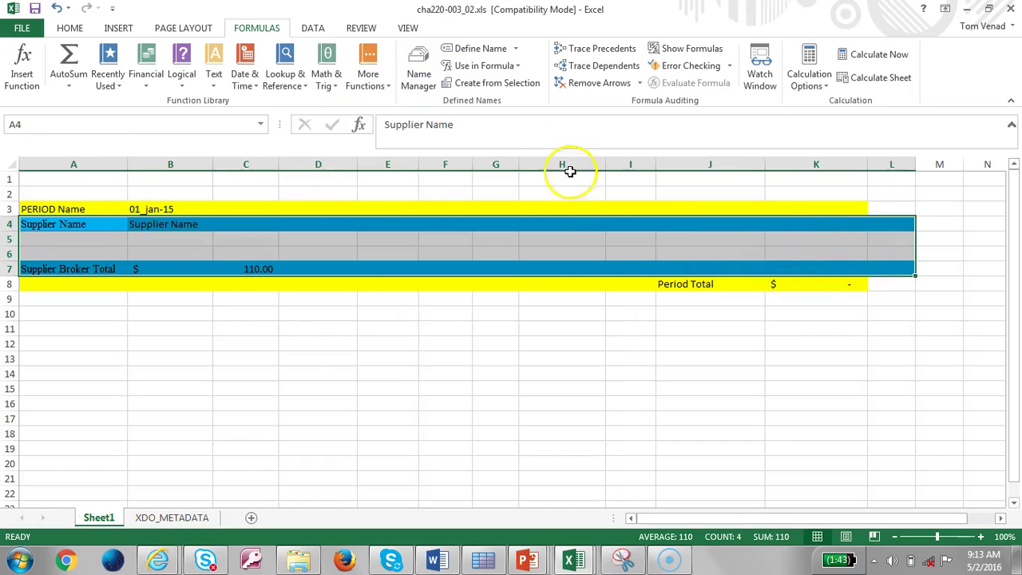
click(418, 73)
click(462, 221)
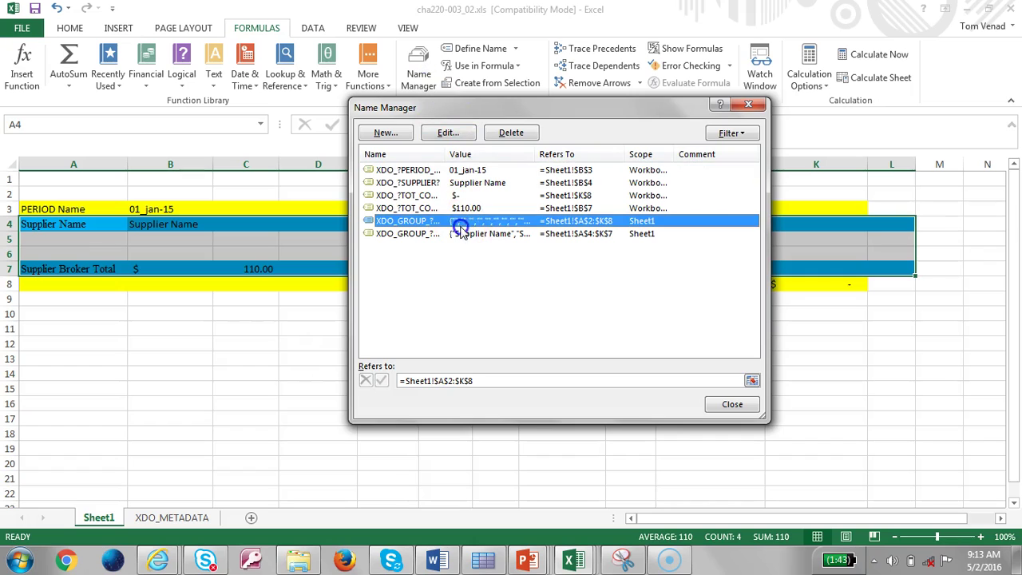
click(458, 233)
click(460, 131)
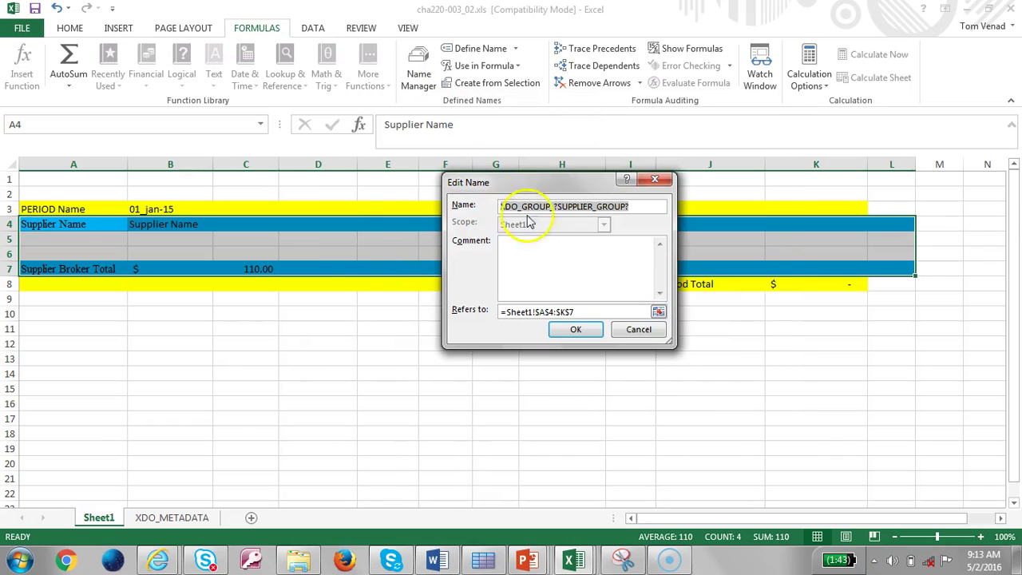
click(610, 311)
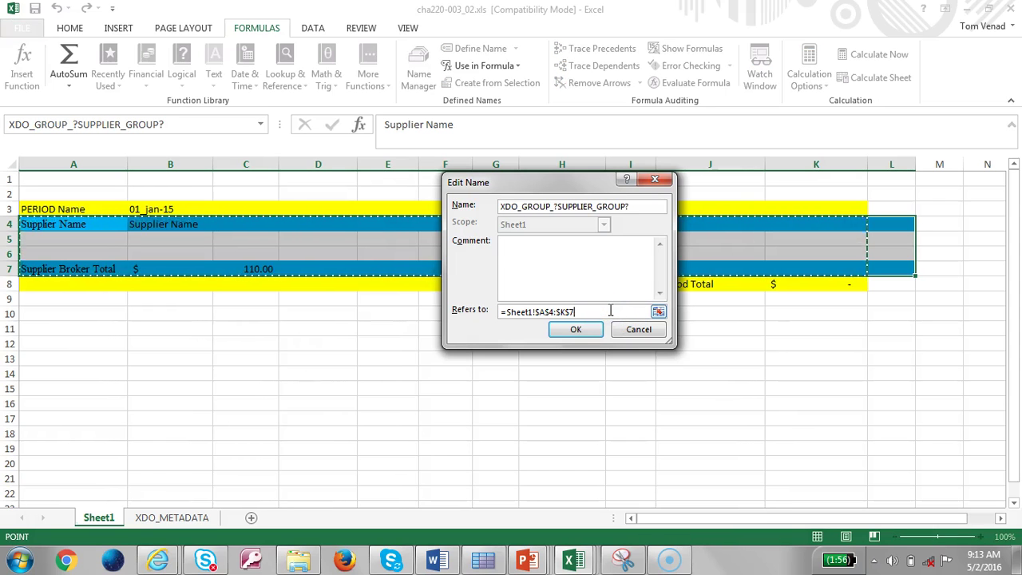
click(649, 335)
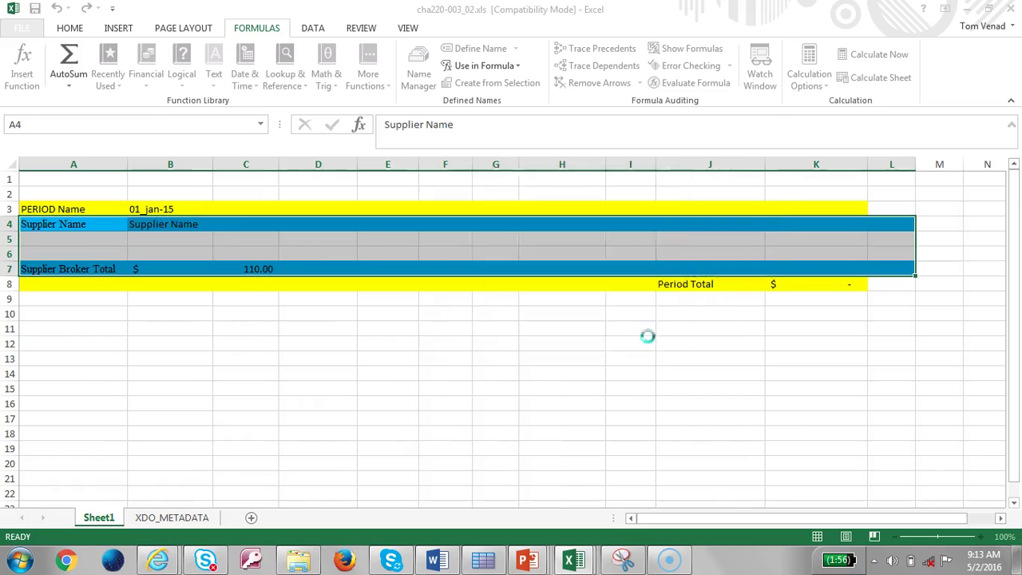
key(Escape)
- Review the period block in rows 3 to 9 and the Supplier Broker Total value cell inside it
drag(61, 210, 904, 294)
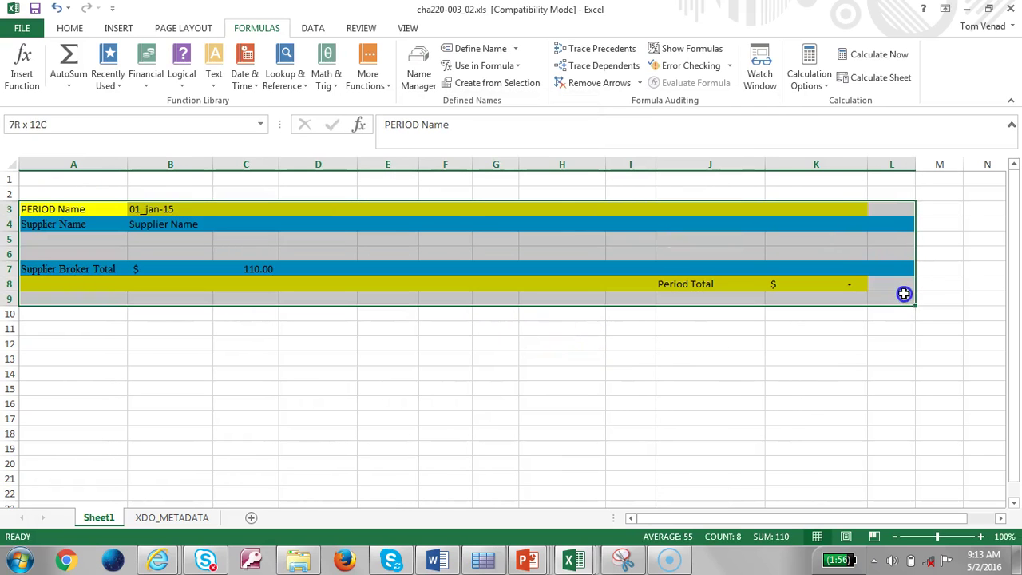
click(126, 270)
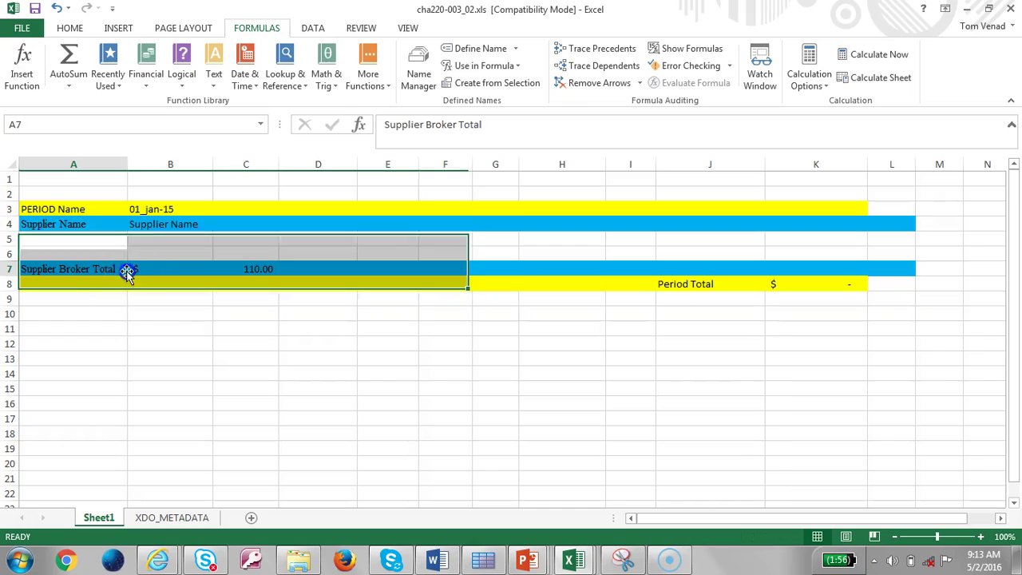
click(266, 268)
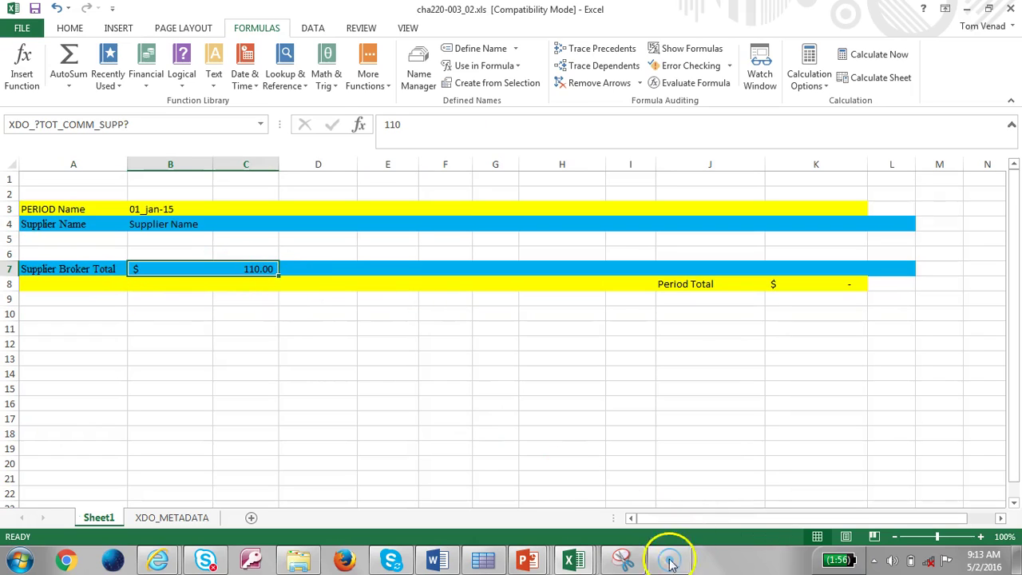
- Switch to BI Publisher Template Viewer, refresh the file list, and process cha220-003_02.xls with cha220_data.xml to Excel output
mouse_move(548, 566)
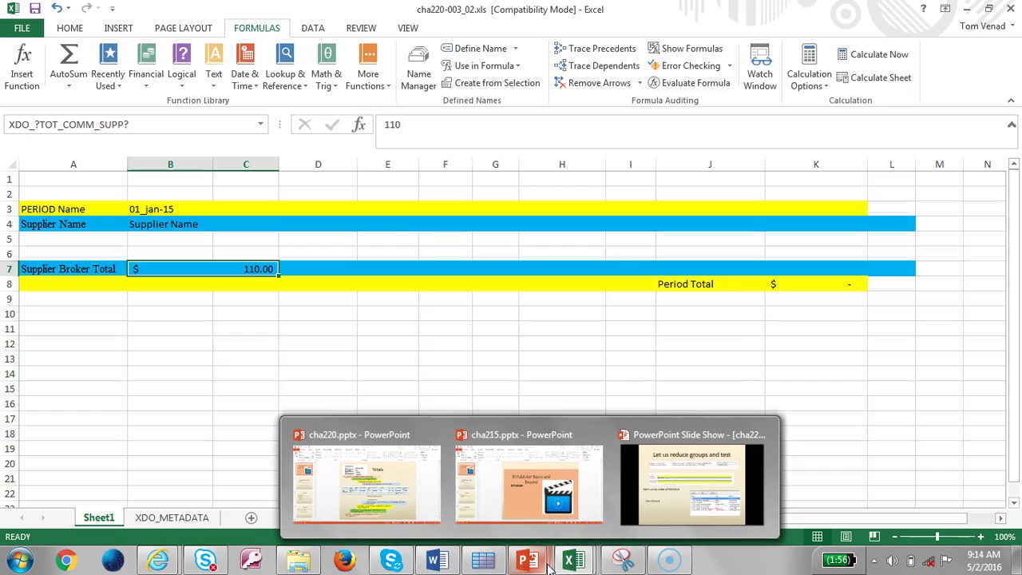
click(482, 559)
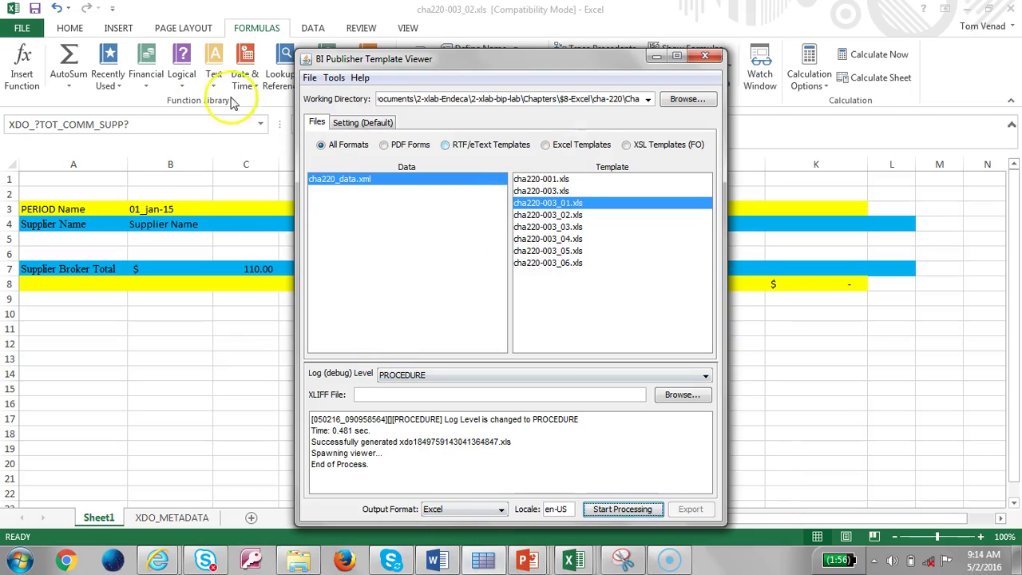
click(308, 79)
click(328, 99)
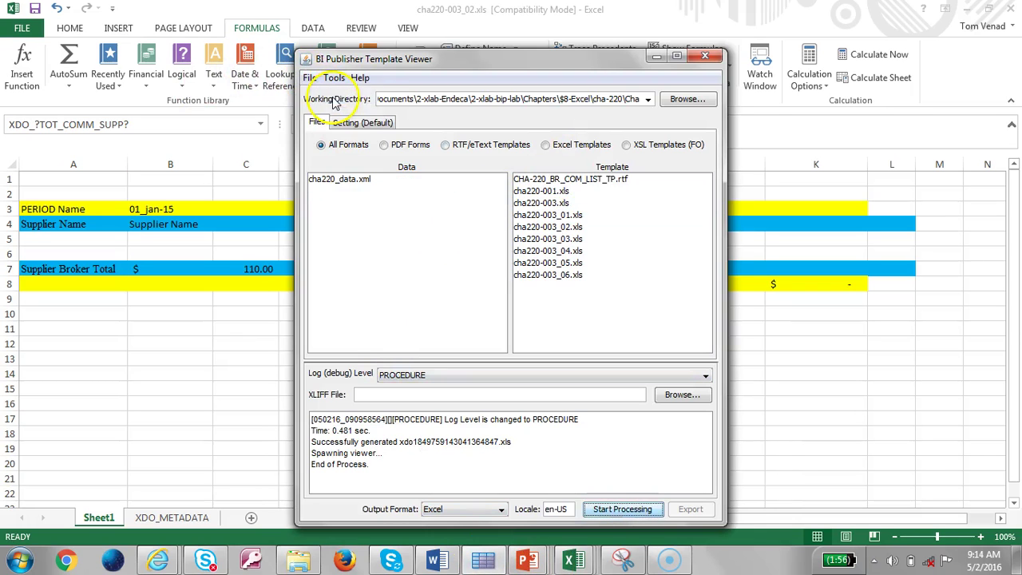
click(393, 179)
click(529, 228)
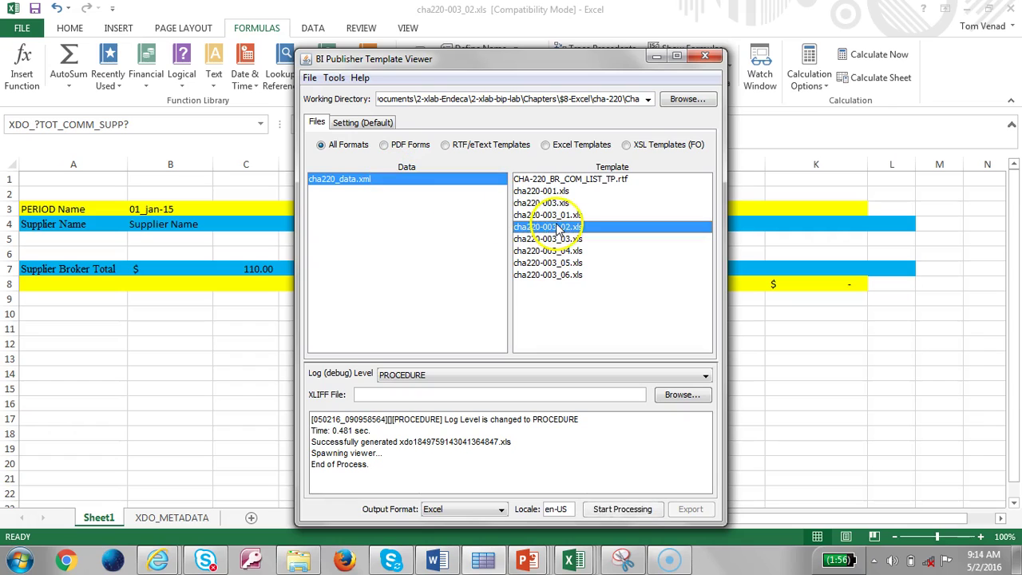
click(604, 512)
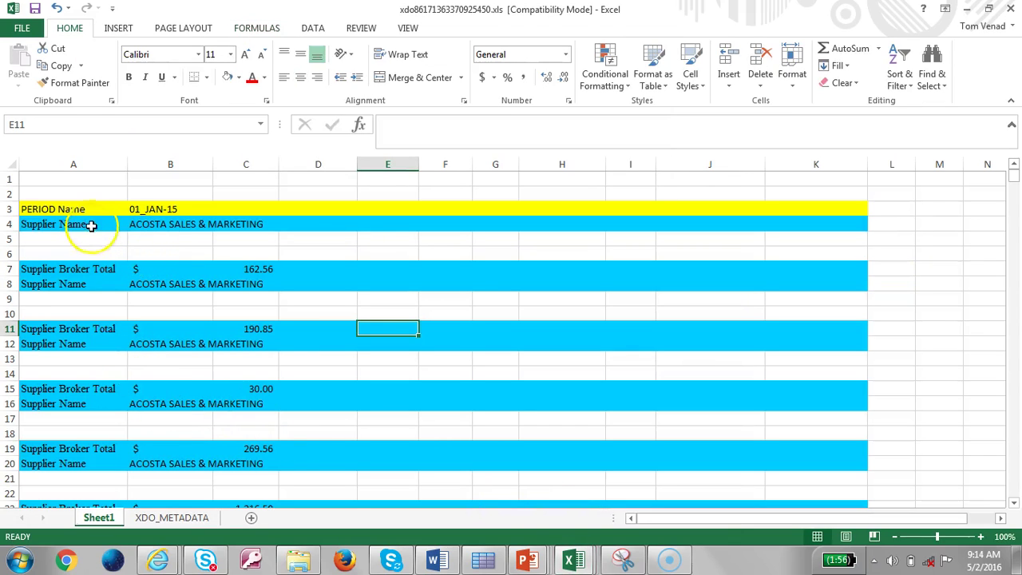
- Examine the supplier names and Supplier Broker Total rows under period 01_JAN-15 in the generated workbook
click(146, 208)
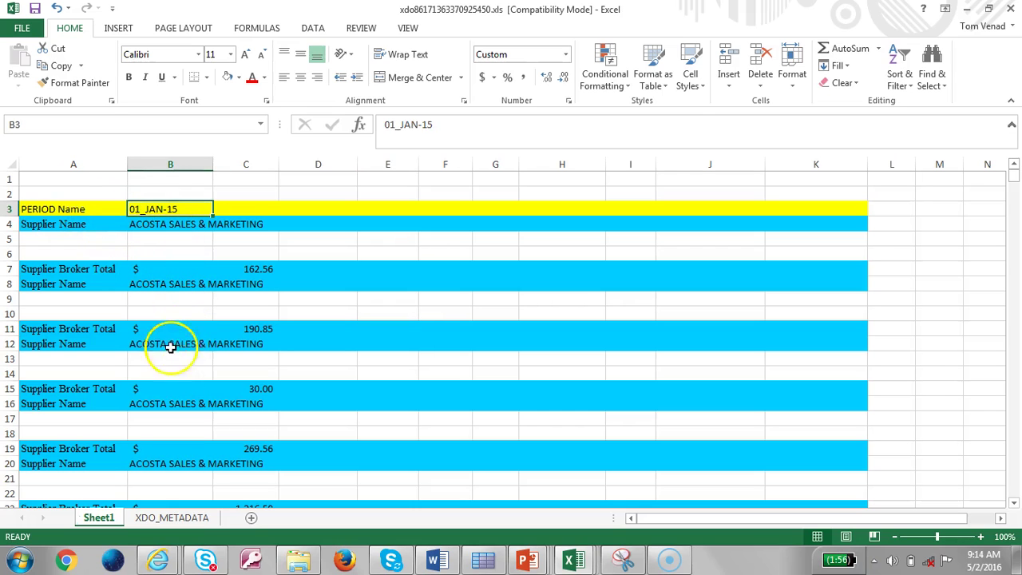
scroll(94, 438, down, 1)
scroll(93, 437, down, 3)
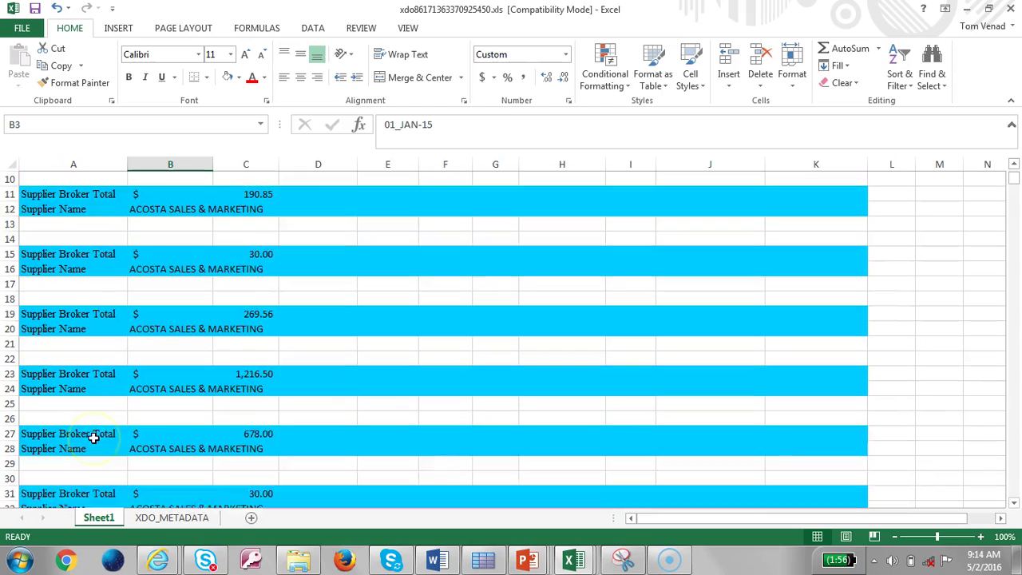
scroll(93, 437, up, 4)
scroll(93, 438, down, 9)
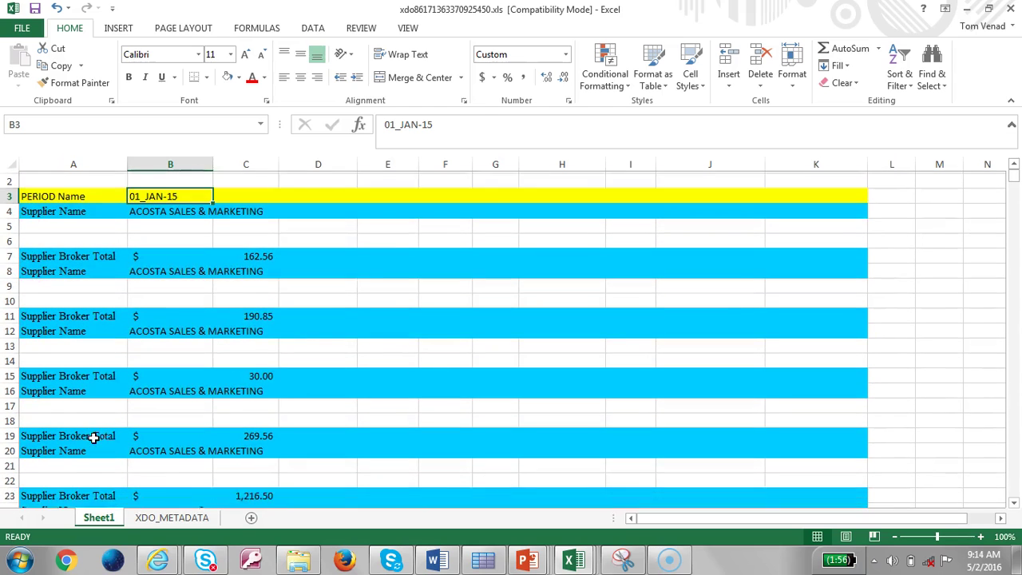
scroll(94, 437, down, 8)
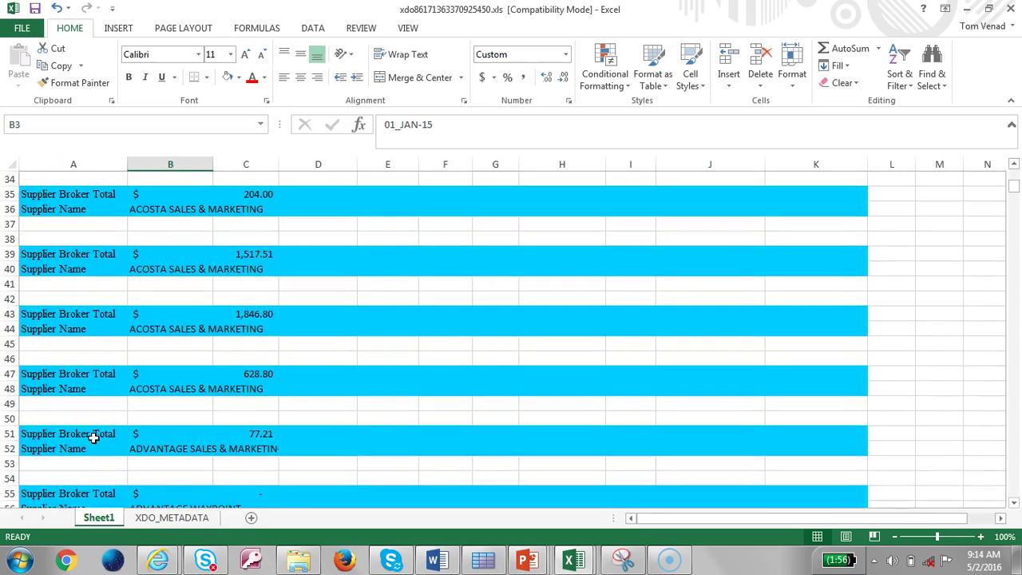
scroll(94, 438, down, 9)
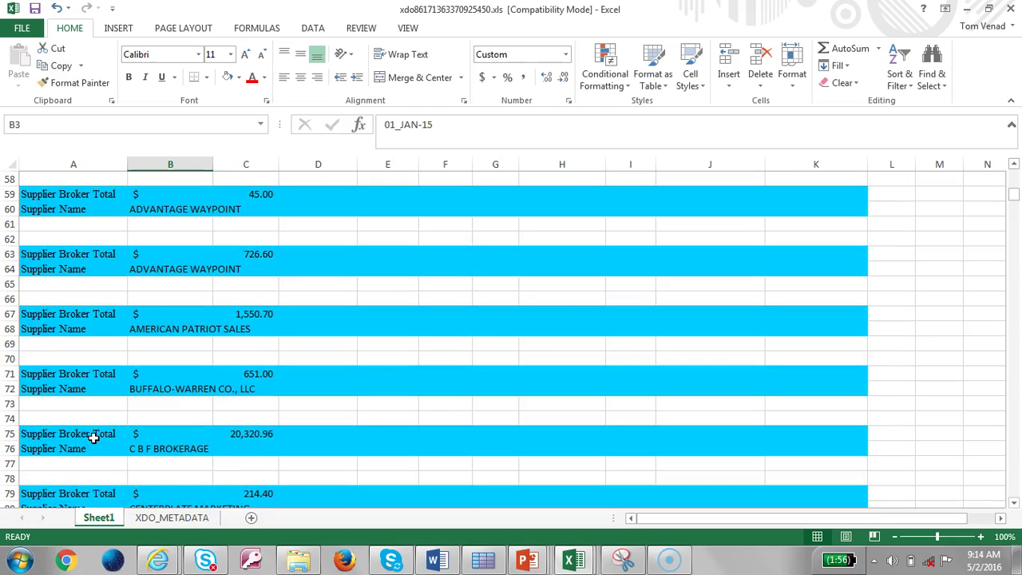
scroll(94, 437, down, 7)
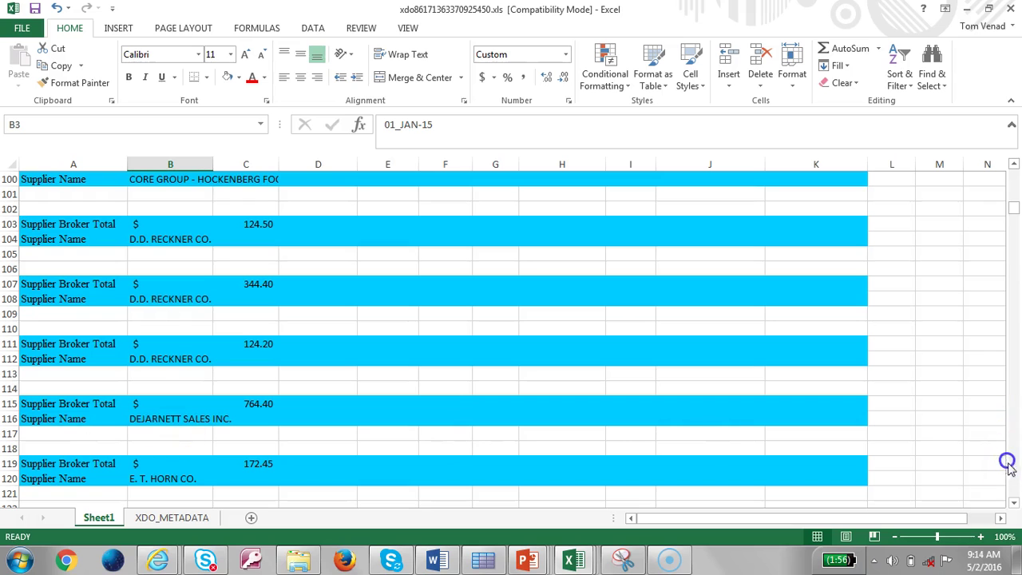
- Locate the 01_JAN-15 Period Total in K264 and check the Supplier Broker Total of period 01_JAN-16
click(1016, 477)
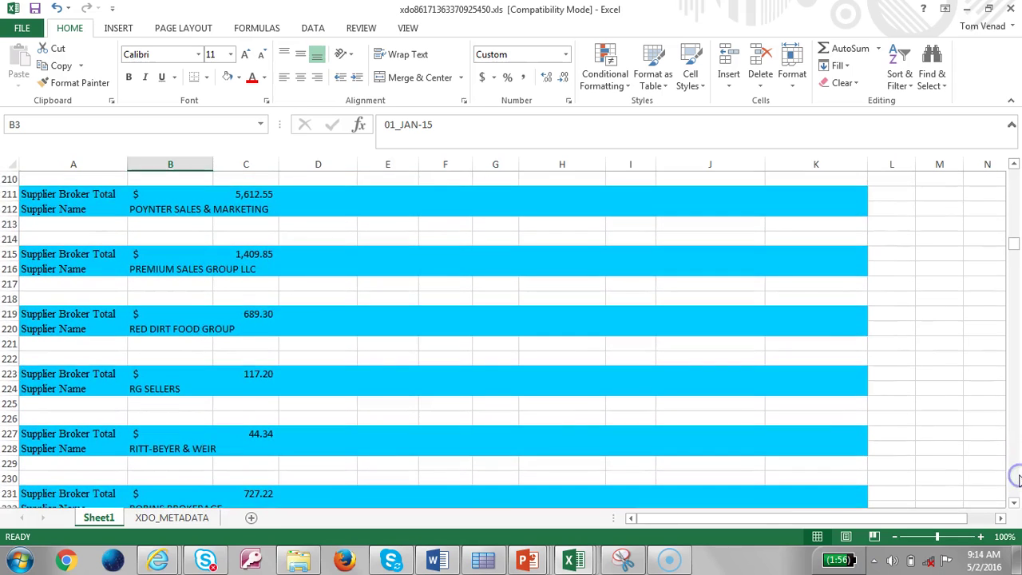
click(1016, 478)
click(1015, 478)
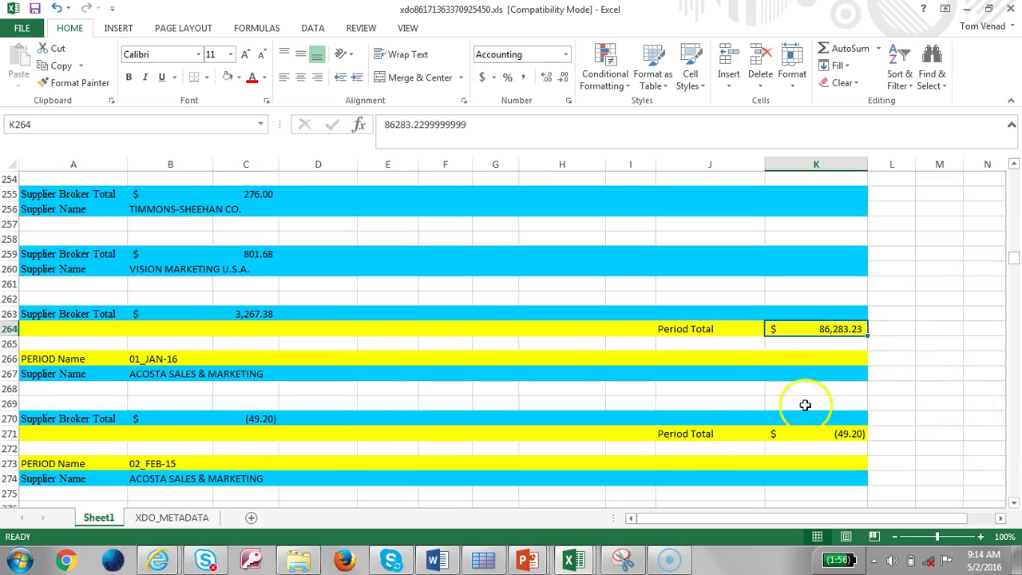
click(262, 417)
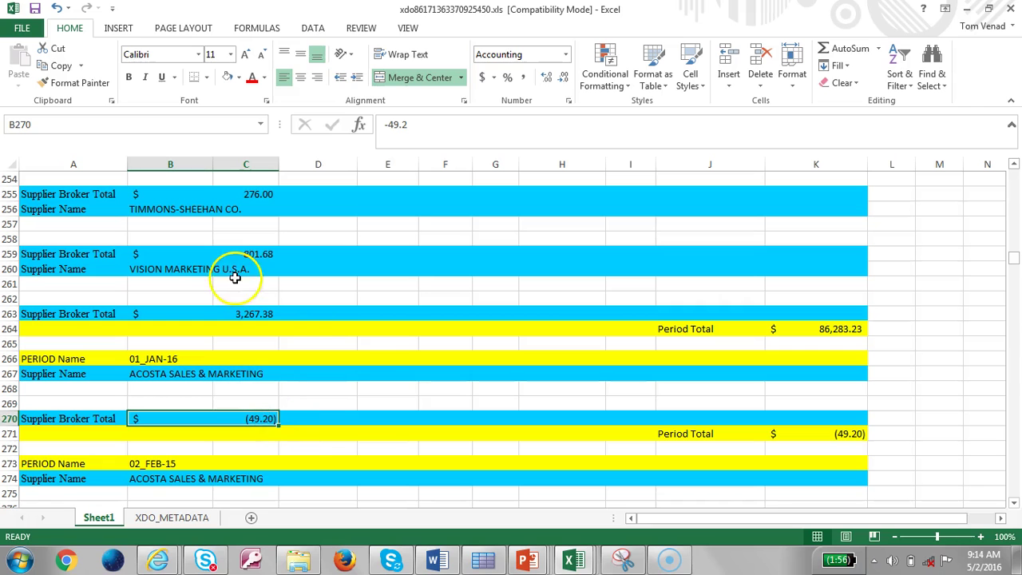
- Select the 01_JAN-15 supplier totals from B263 up to B5 to check their sum, and review the period and supplier cells
drag(270, 194, 254, 237)
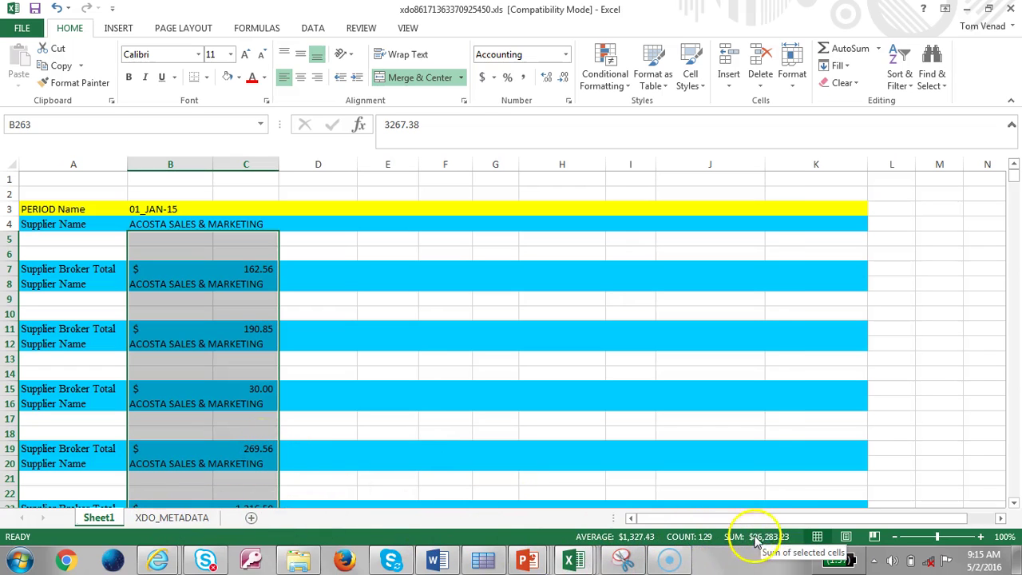
click(458, 406)
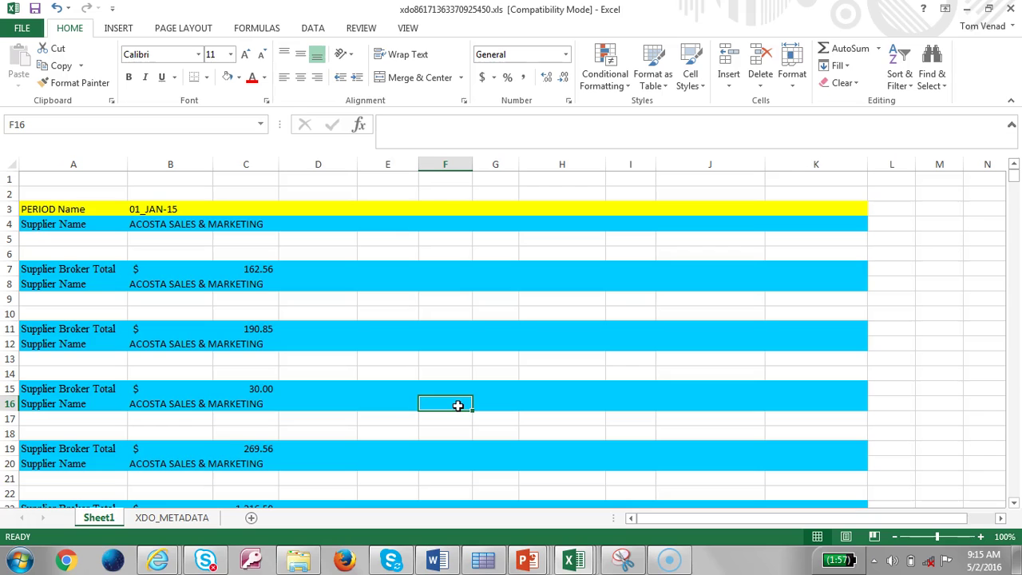
click(574, 560)
click(165, 209)
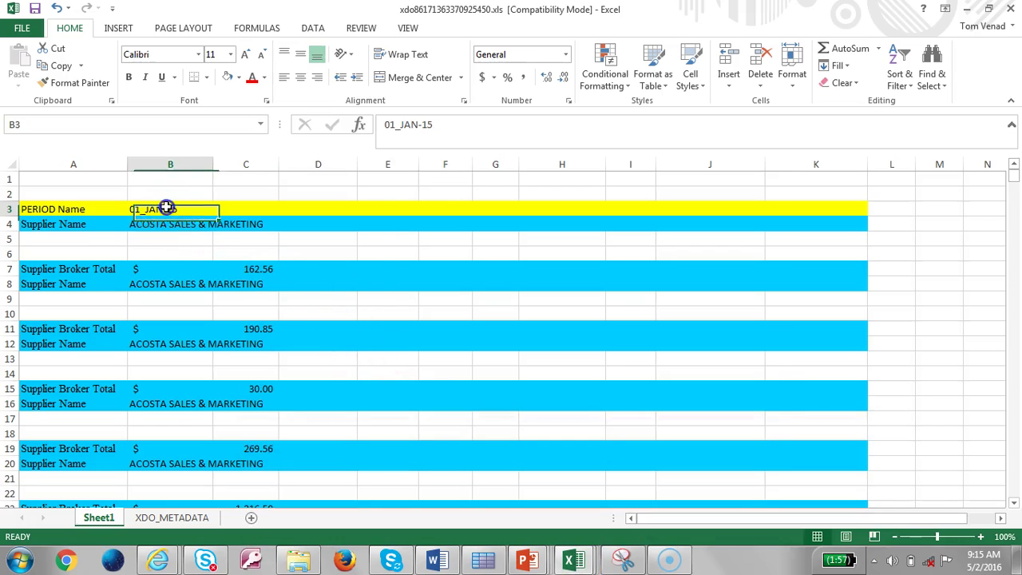
click(31, 223)
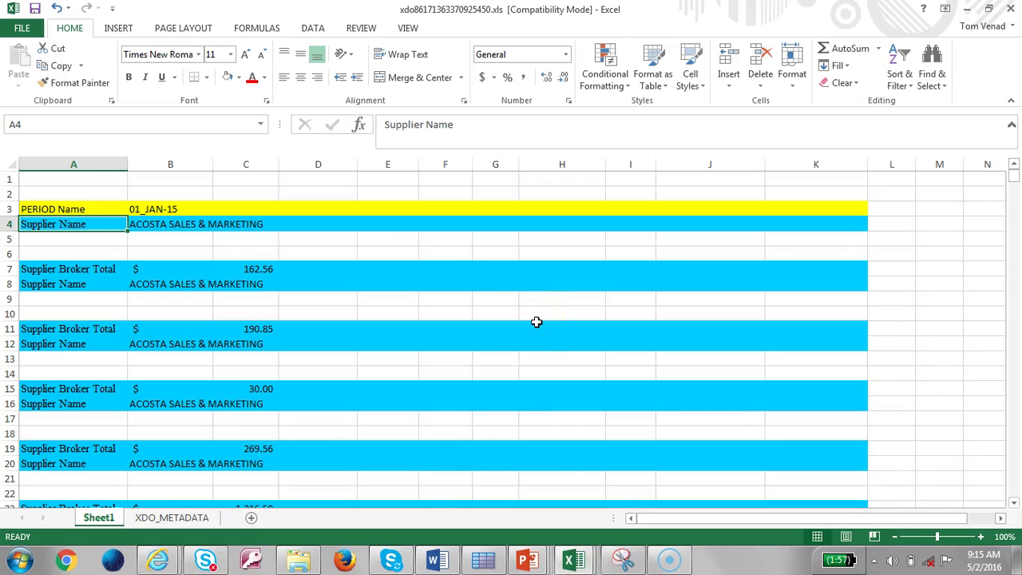
- Switch to the cha220-003_03.xls template and review the invoice column headings in row 5 of Sheet1
key(alt+Tab)
drag(36, 237, 96, 250)
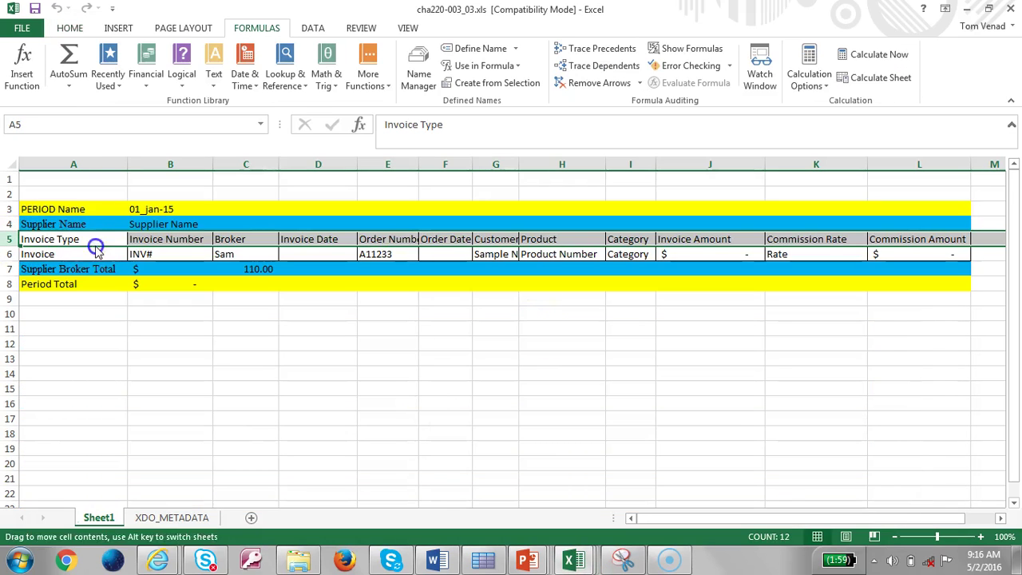
click(96, 244)
click(234, 244)
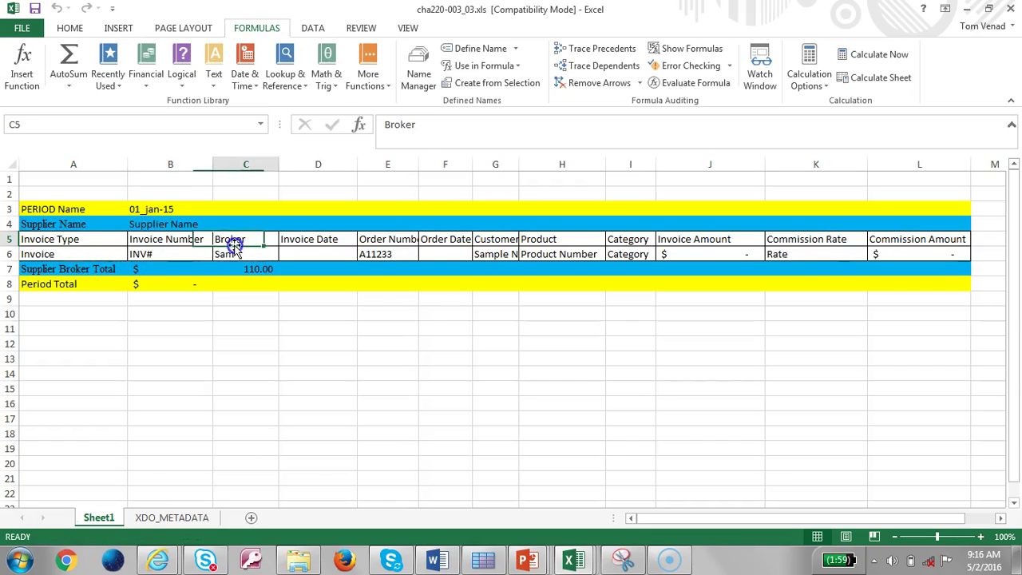
click(97, 251)
click(68, 239)
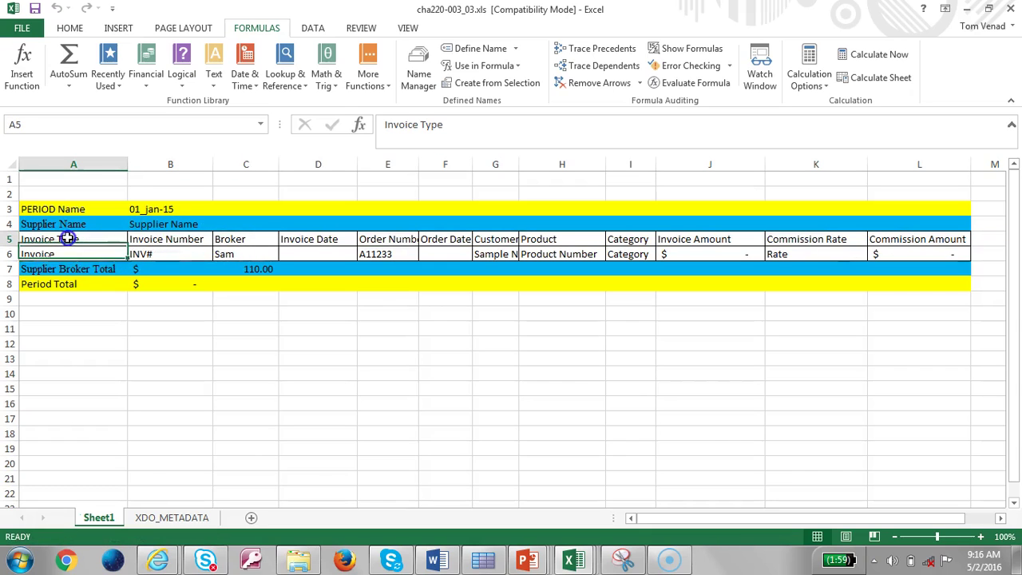
click(178, 239)
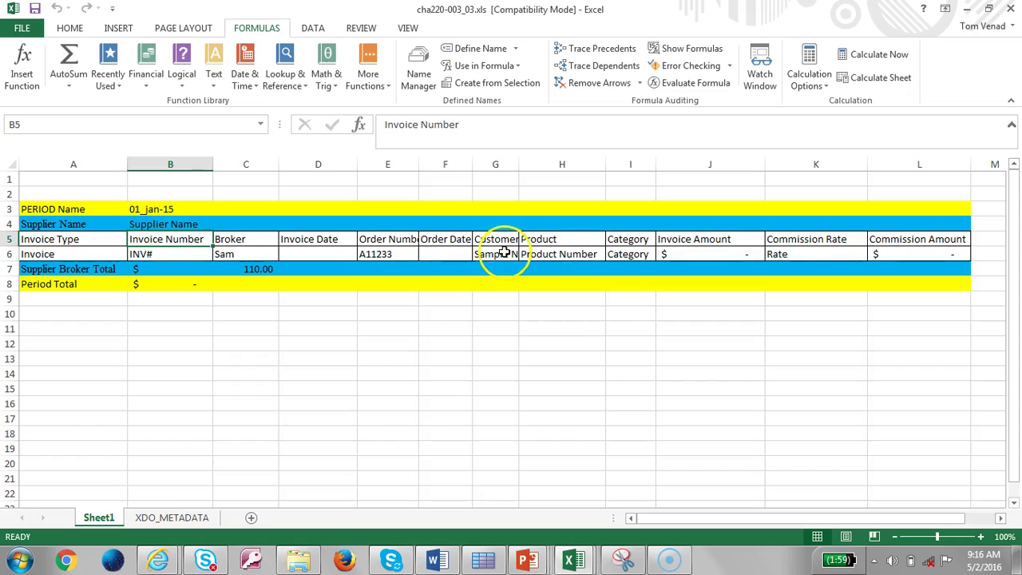
- Check the invoice detail cells in row 6, including Commission Amount, Commission Rate, Category and Invoice Number, for defined names
click(957, 248)
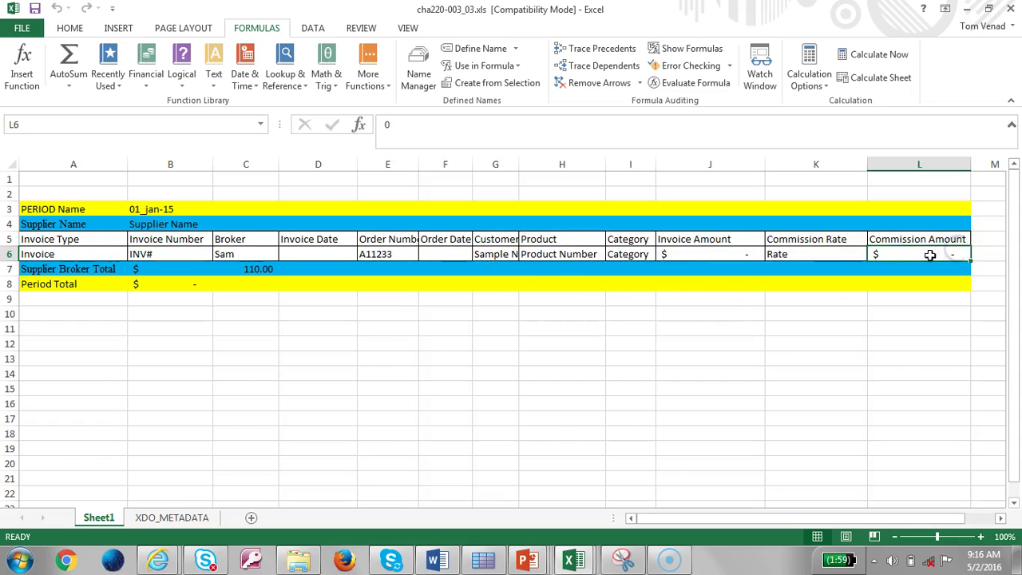
click(829, 251)
click(630, 252)
click(27, 121)
click(194, 255)
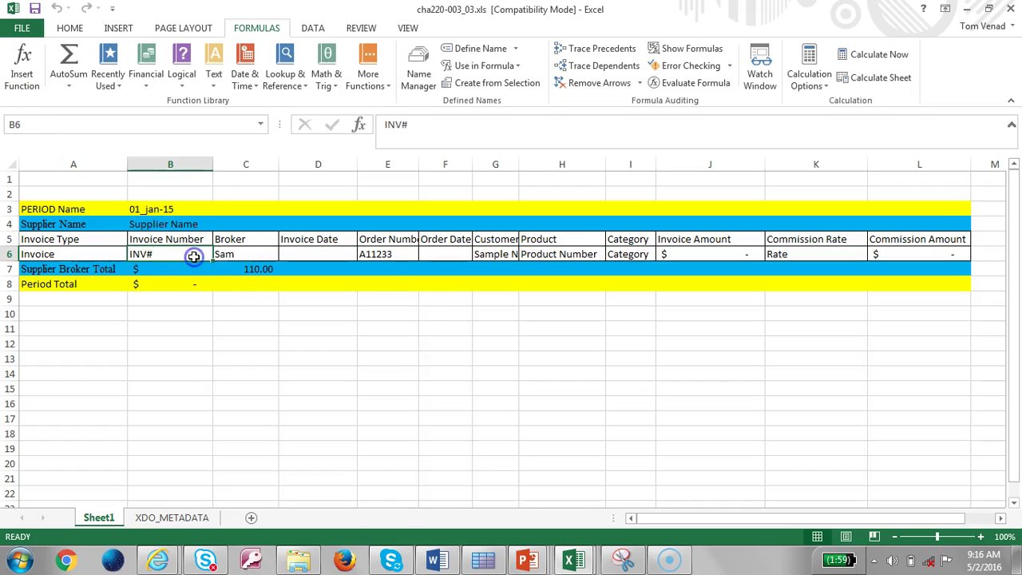
- Open the cha220-003_04.xls template and examine the XDO_GROUP_?BROKER_GROUP? name and its for-each expression in row 18 of XDO_METADATA
click(89, 267)
click(93, 256)
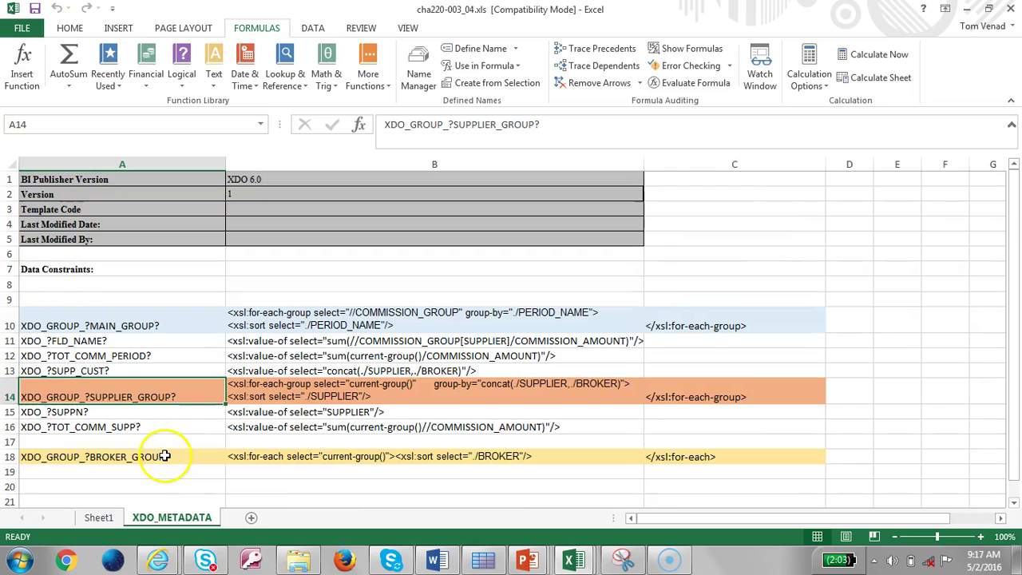
click(164, 456)
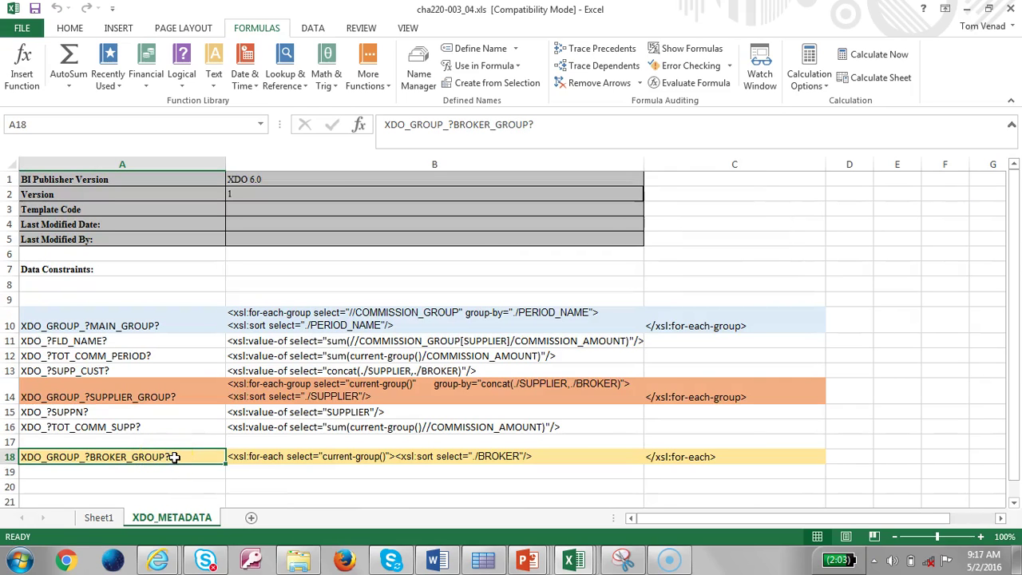
click(266, 457)
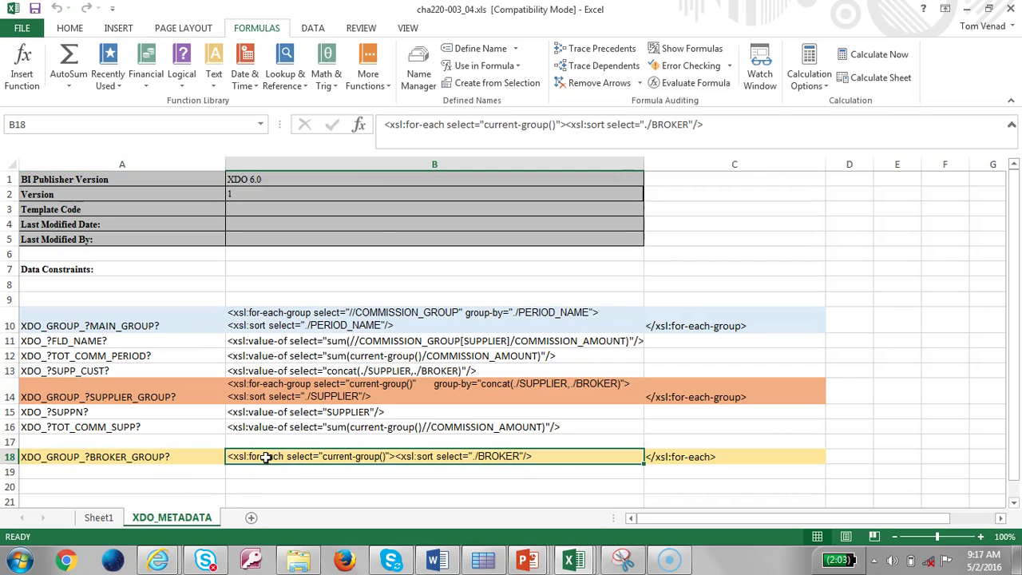
click(534, 463)
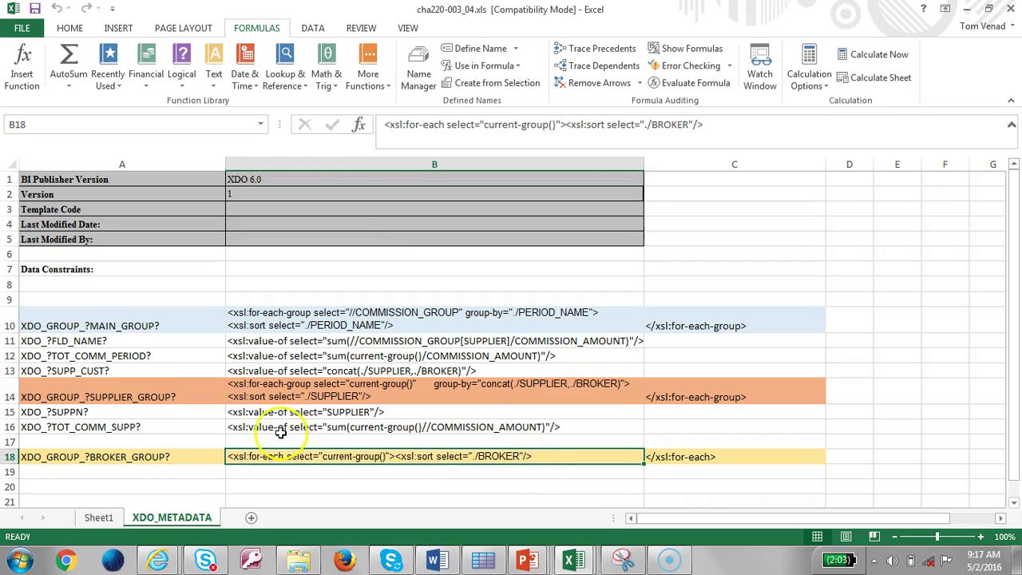
- Compare the main group definition in row 10 and the supplier group in row 14 with the broker group in row 18
click(167, 322)
click(359, 325)
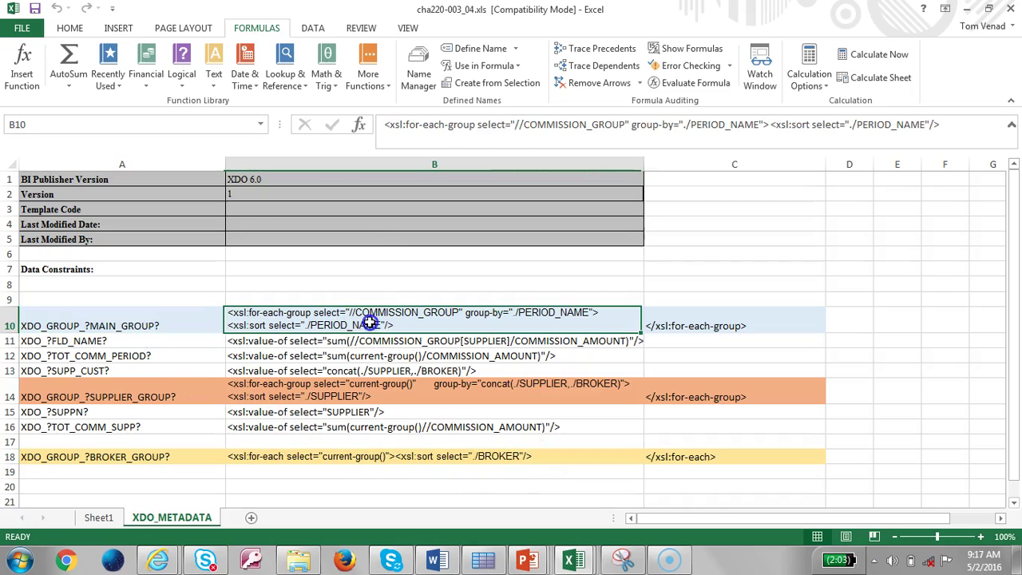
click(180, 384)
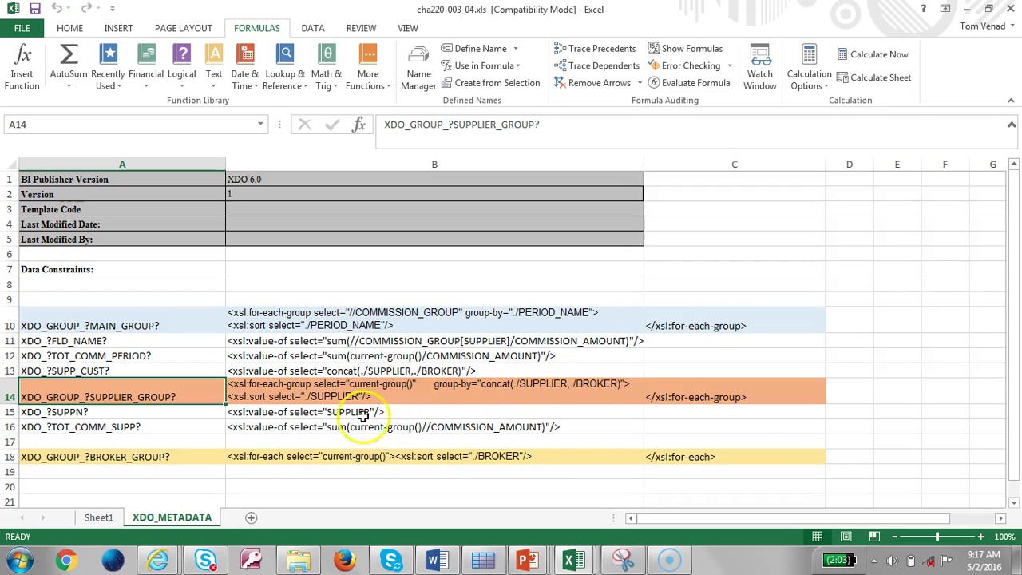
click(103, 460)
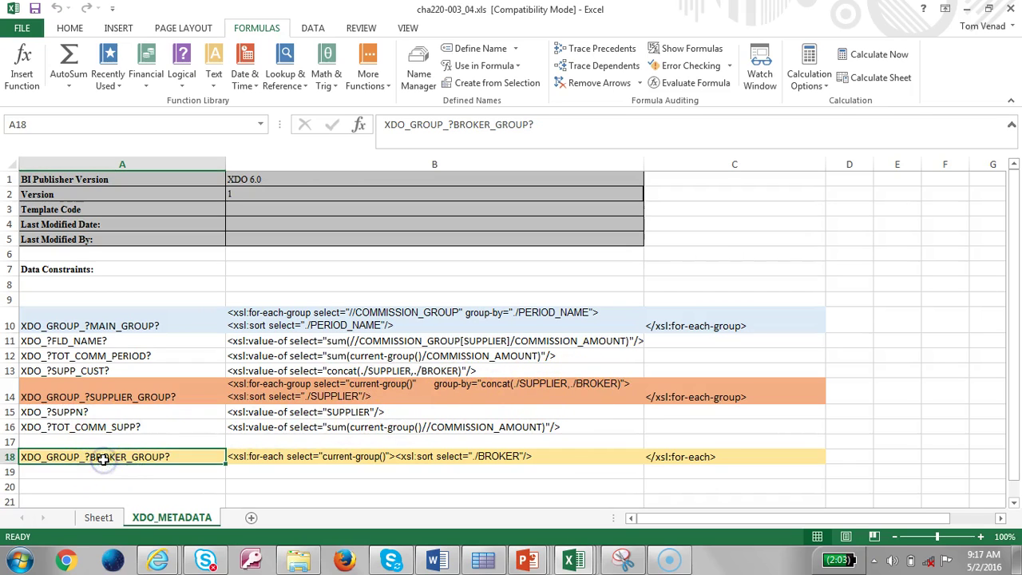
- Select the invoice detail cells A6:L6 on Sheet1 to check the range of the broker group
click(101, 515)
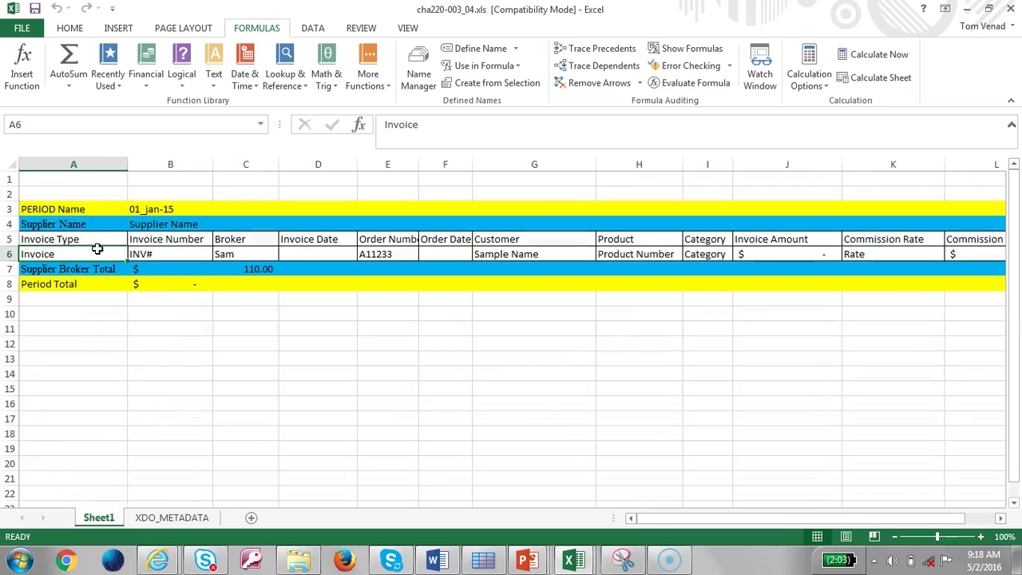
key(shift+Right)
key(shift+Right)
key(shift+Right)
key(shift+Right)
key(shift+Right)
key(shift+Right)
key(shift+Right)
key(shift+Right)
key(shift+Right)
key(shift+Right)
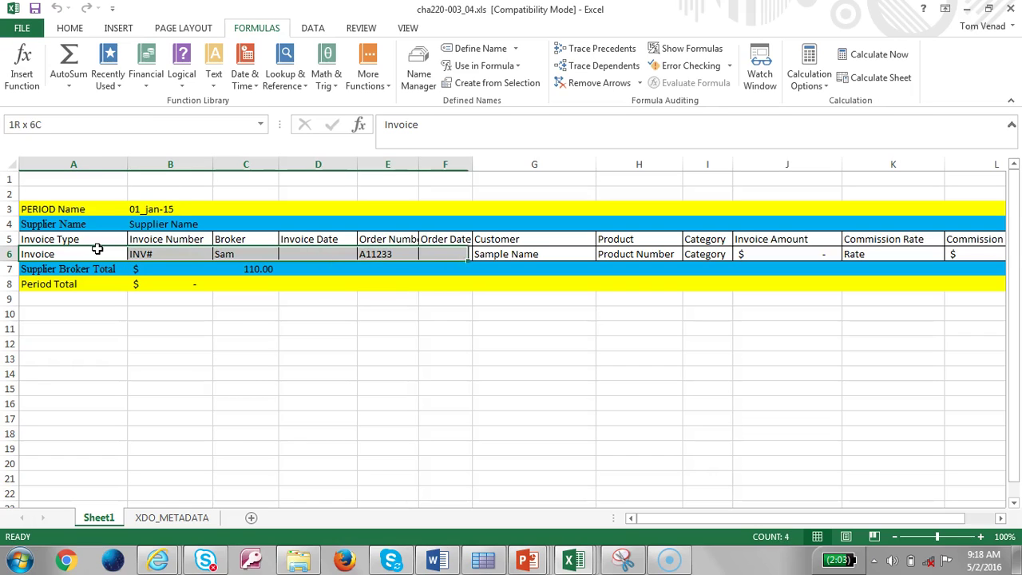
key(shift+Right)
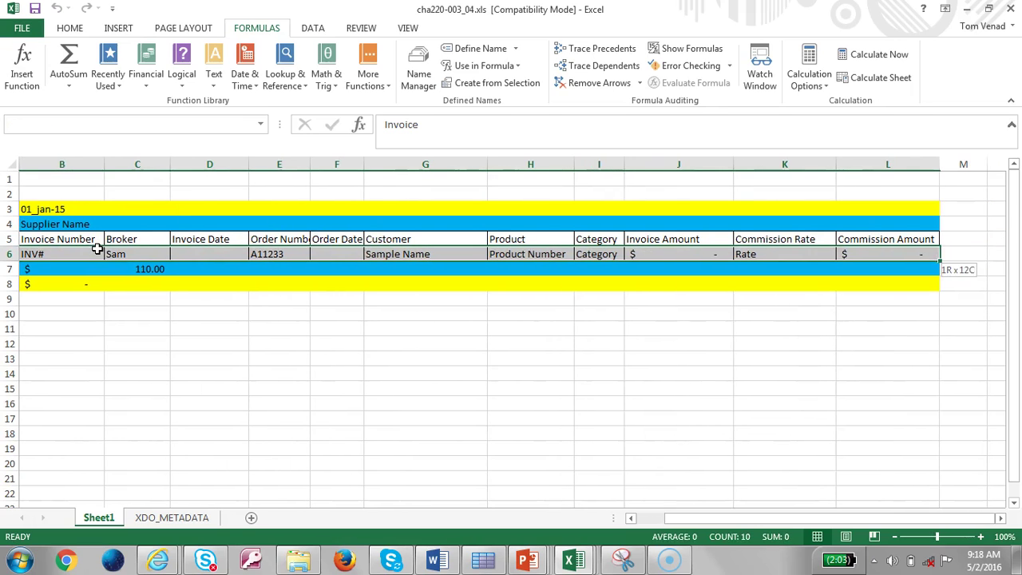
- Inspect the name and cell reference of XDO_GROUP_?BROKER_GROUP? in the Name Manager, leaving its definition as it is
click(419, 72)
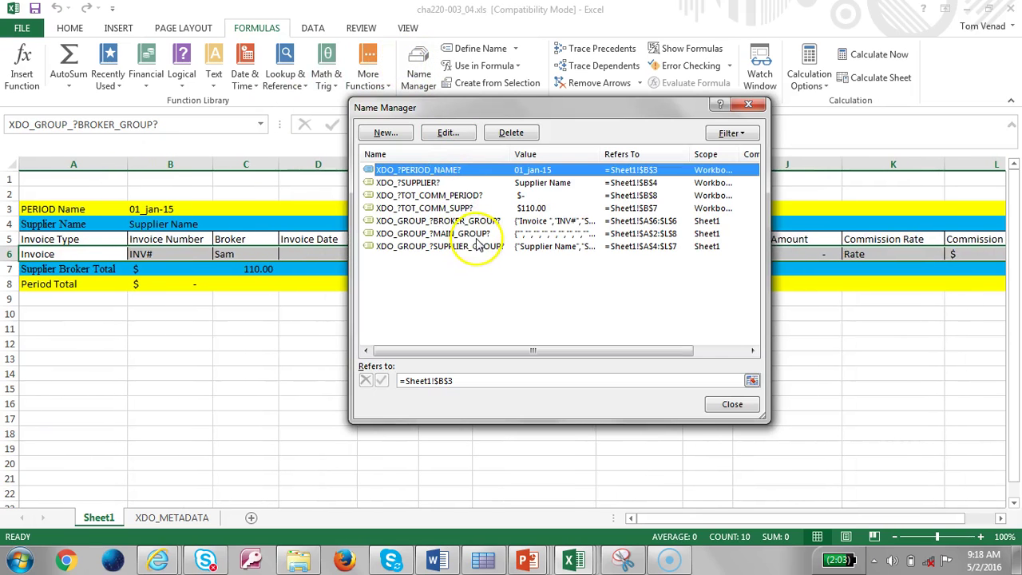
click(474, 221)
click(448, 133)
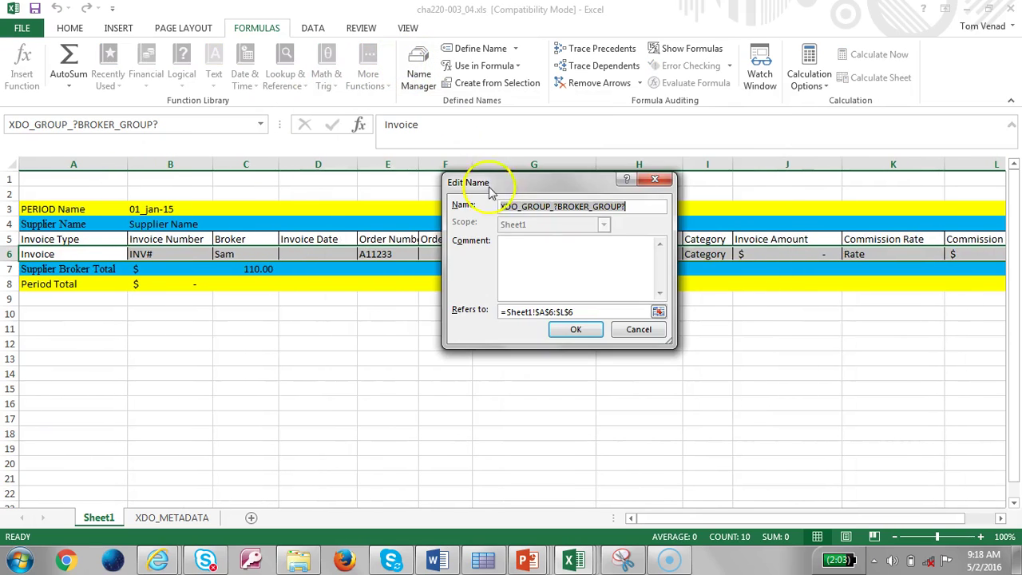
click(627, 206)
click(619, 314)
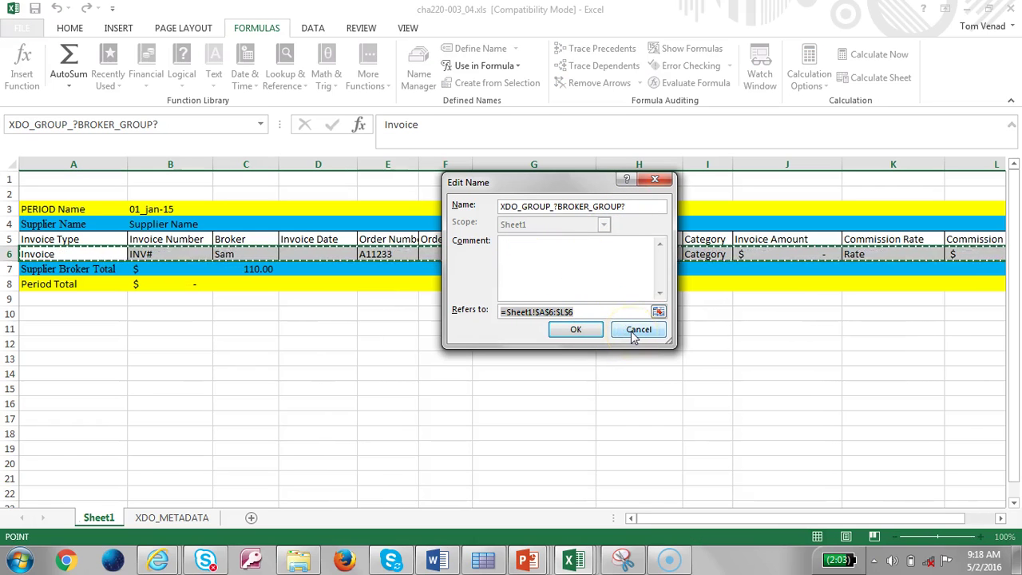
click(632, 333)
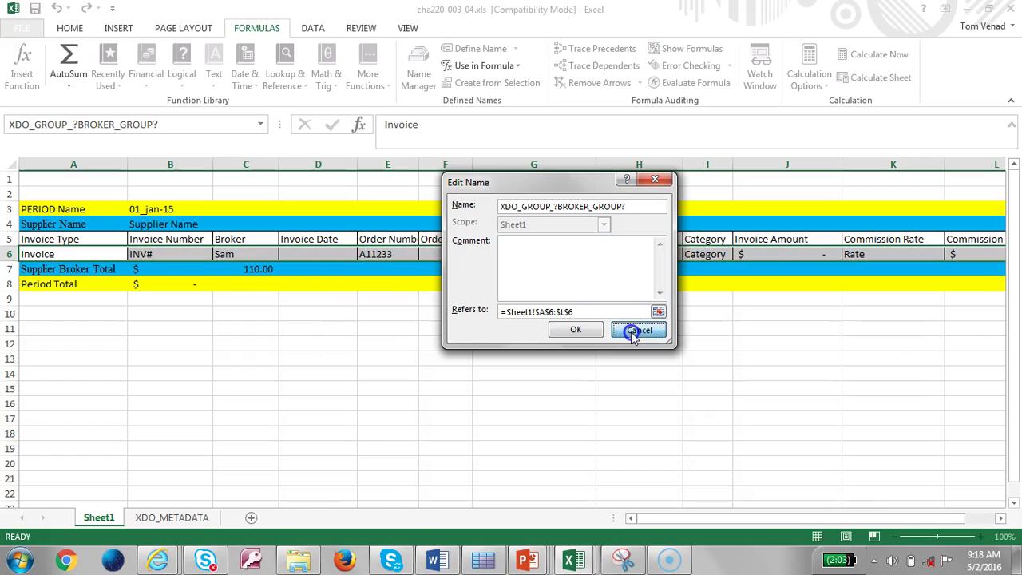
click(632, 331)
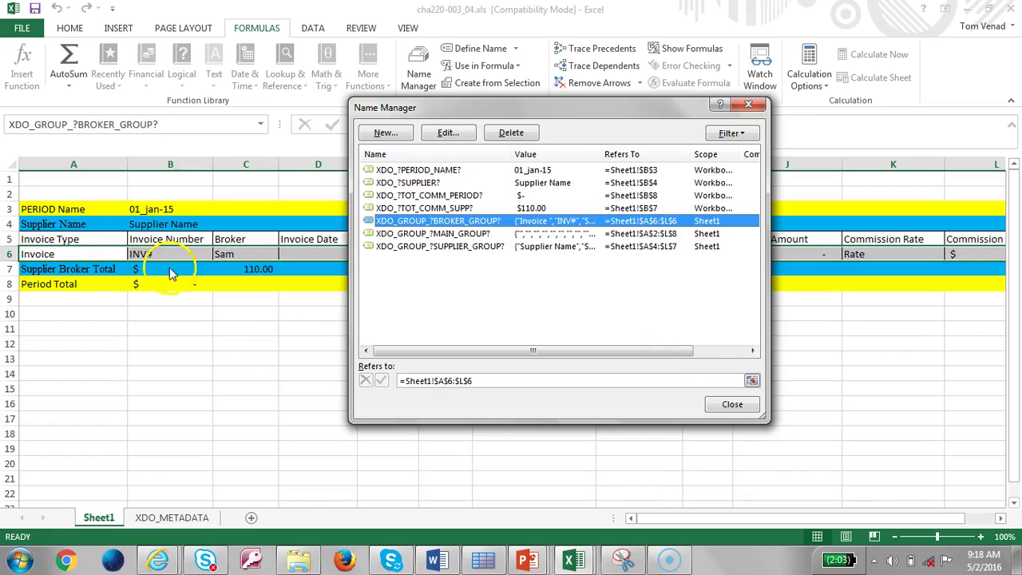
click(714, 406)
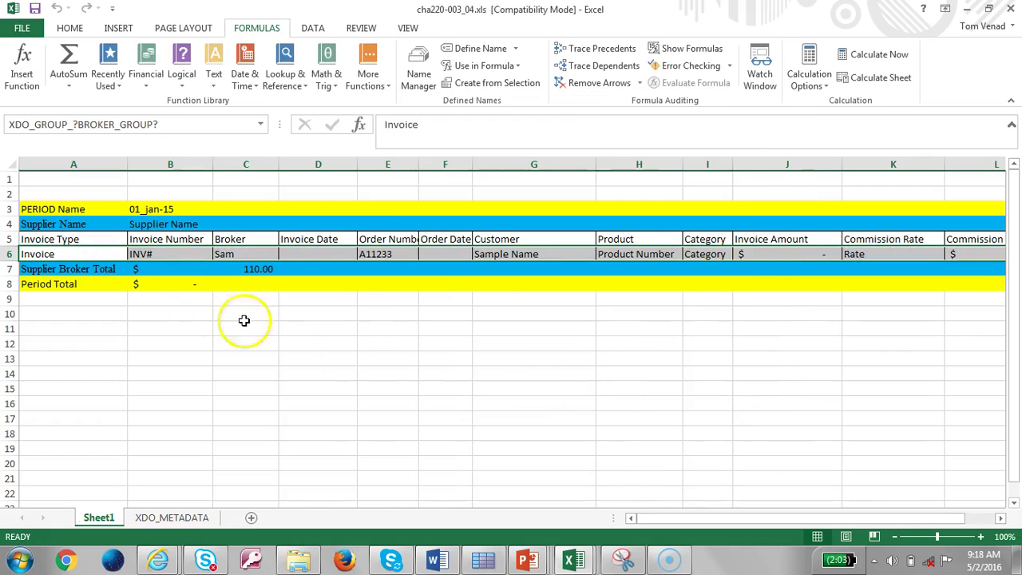
- Check the Invoice Type, Invoice Number and Broker cells in row 6 for defined names
click(104, 254)
click(170, 258)
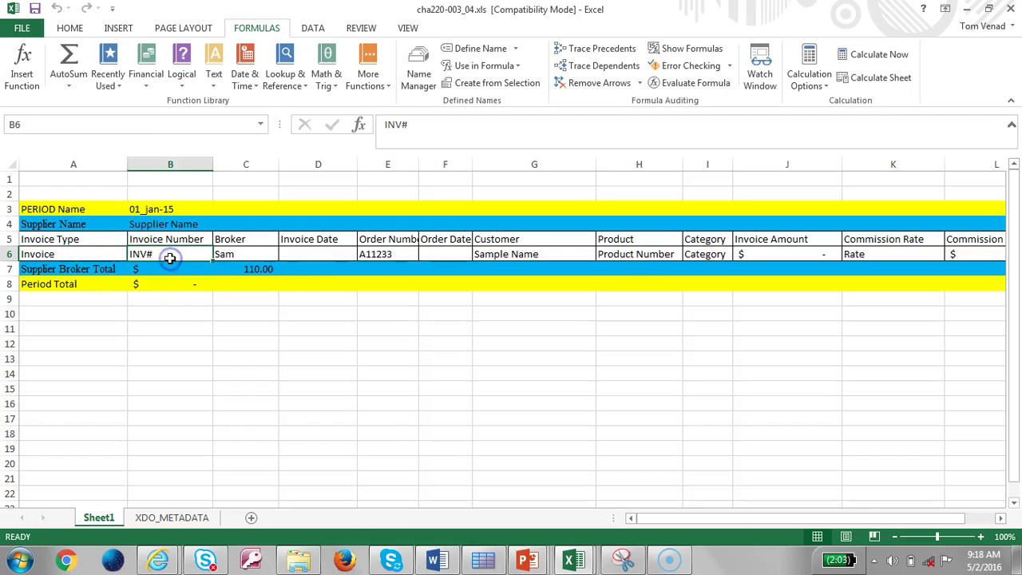
click(260, 258)
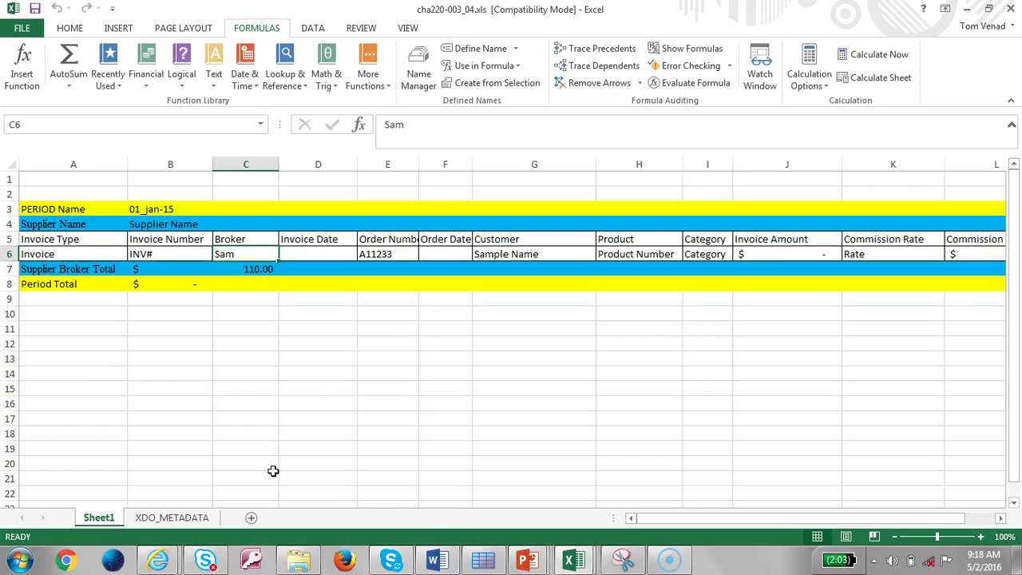
- Switch to BI Publisher Template Viewer and generate Excel output from cha220_data.xml with the cha220-003_04.xls template
click(483, 559)
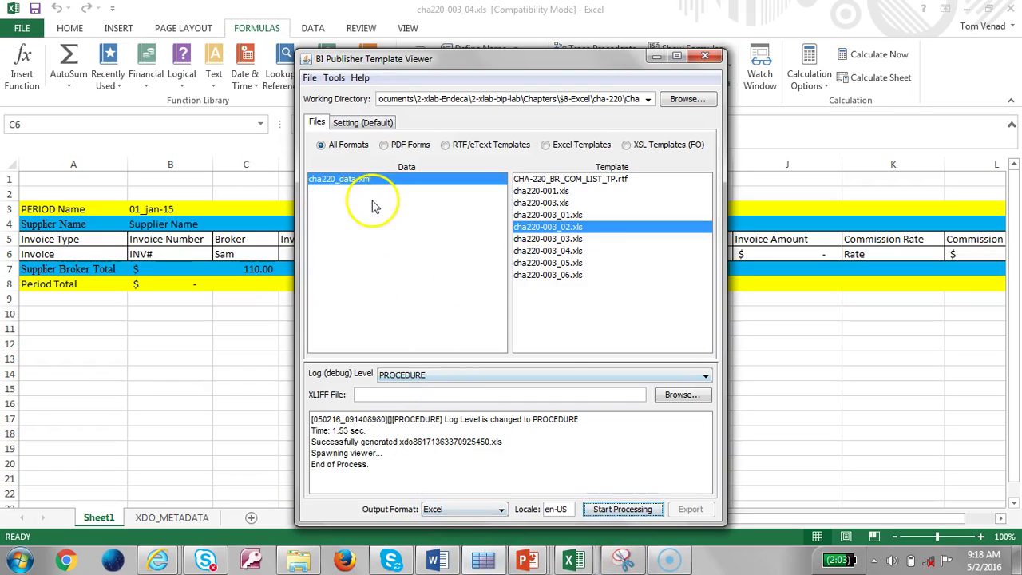
click(584, 251)
click(622, 515)
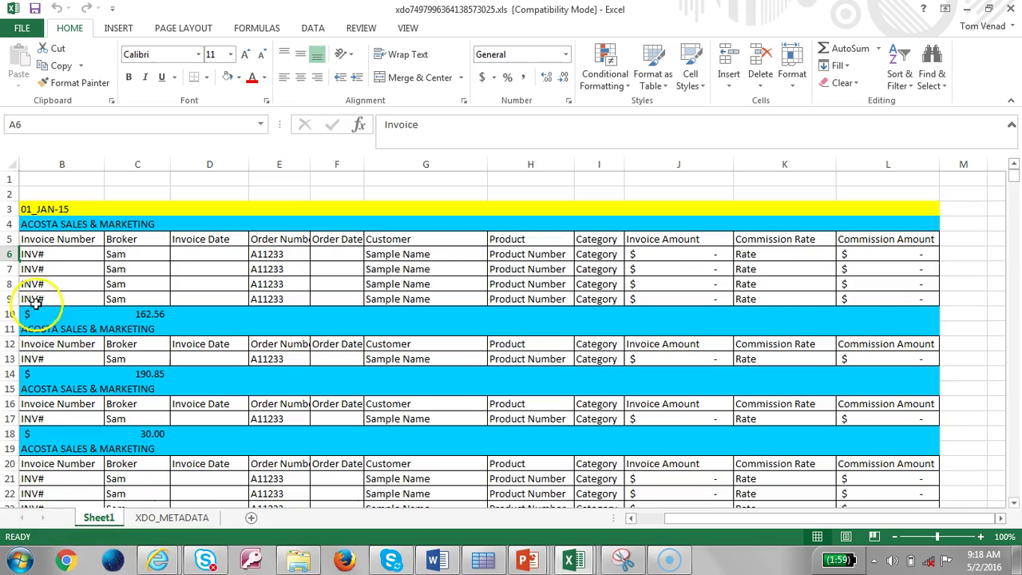
- Review the repeated invoice detail rows under each supplier in the generated output, including rows 13 and 62, and close the workbook
click(87, 356)
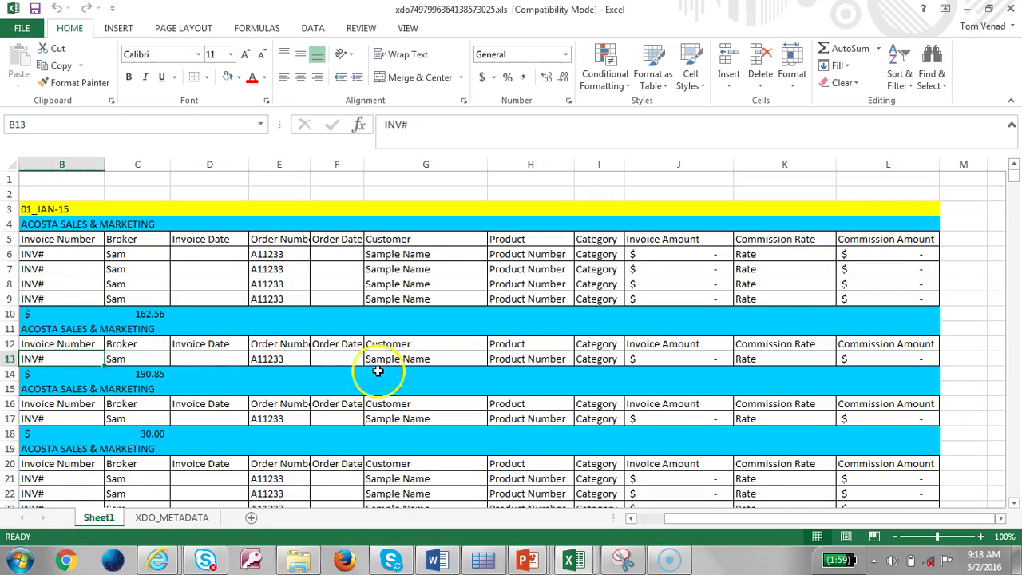
click(519, 358)
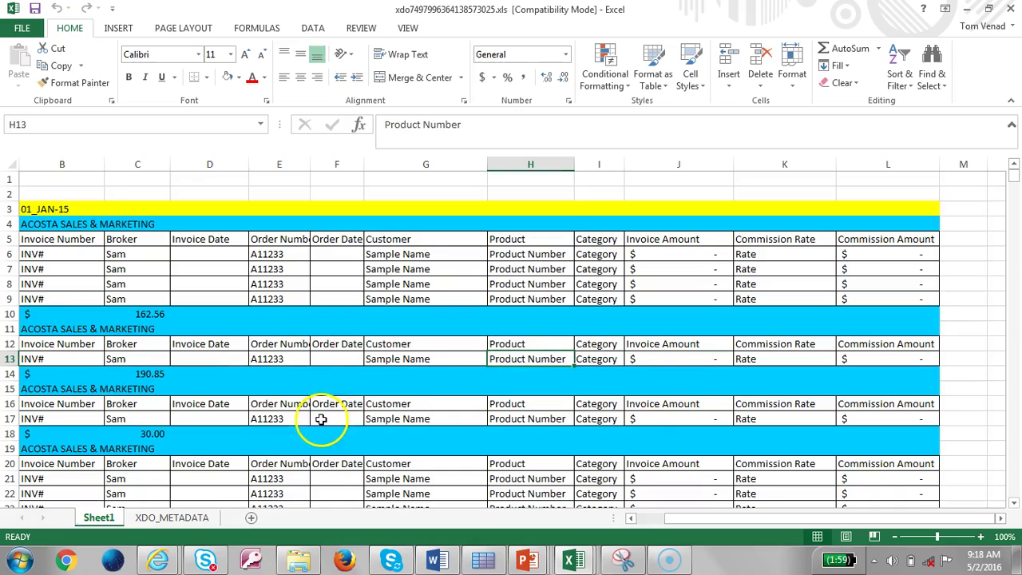
scroll(338, 444, down, 4)
scroll(78, 422, down, 12)
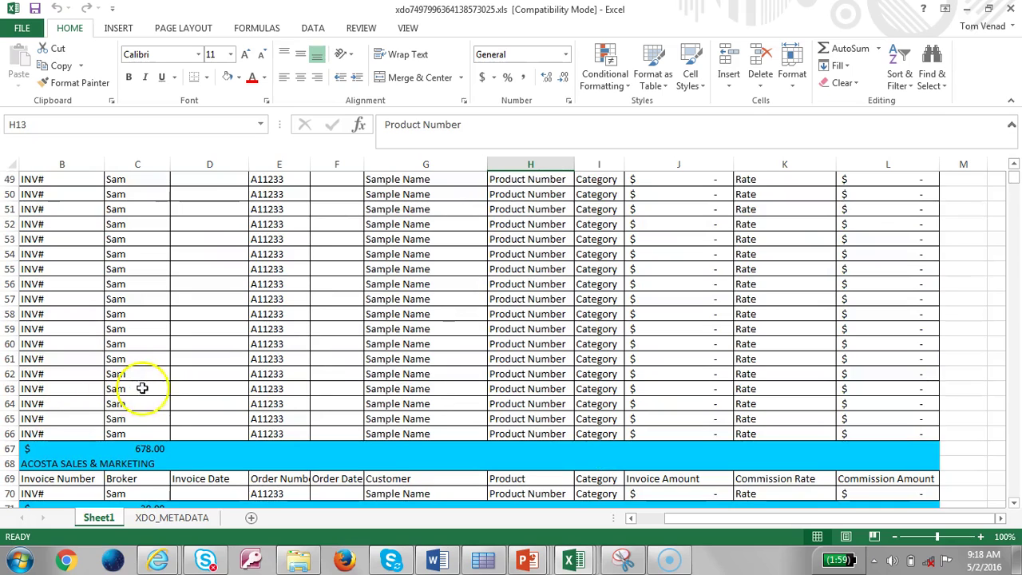
click(566, 374)
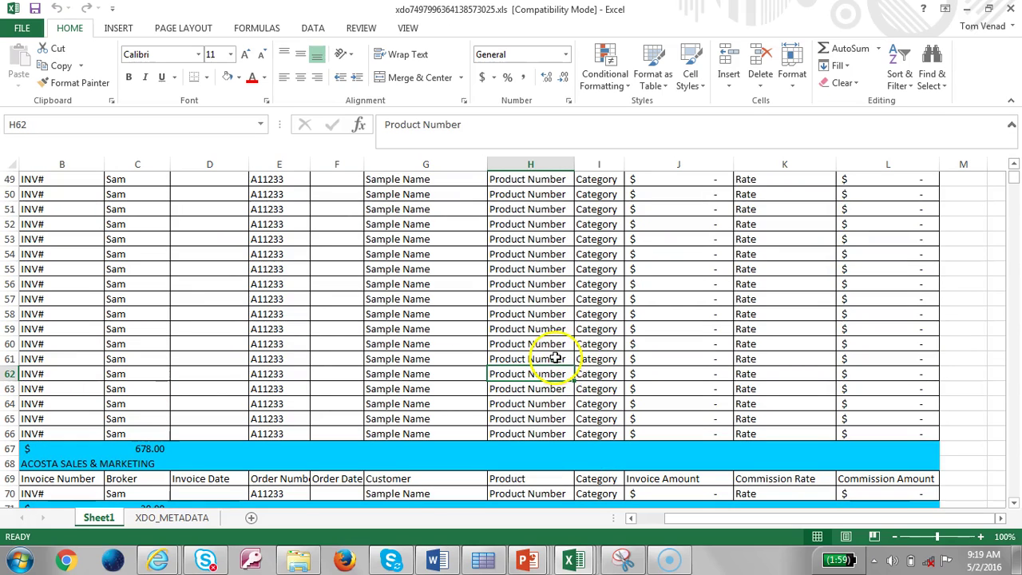
click(1010, 8)
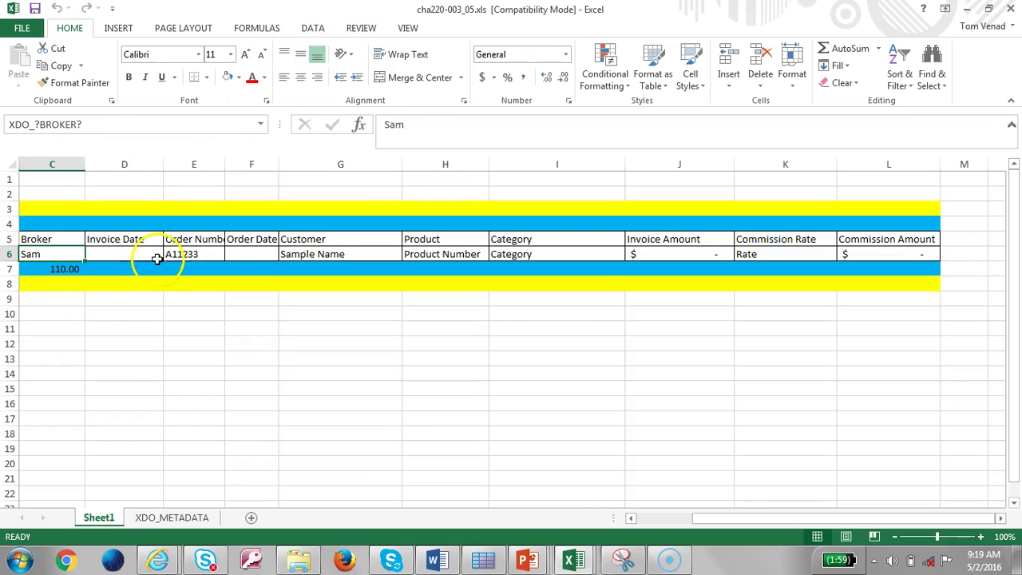
- Try to define the name XDO_?BROKER? for the Broker cell C6 in cha220-003_05.xls, comparing it with the XML data's BROKER element
click(257, 29)
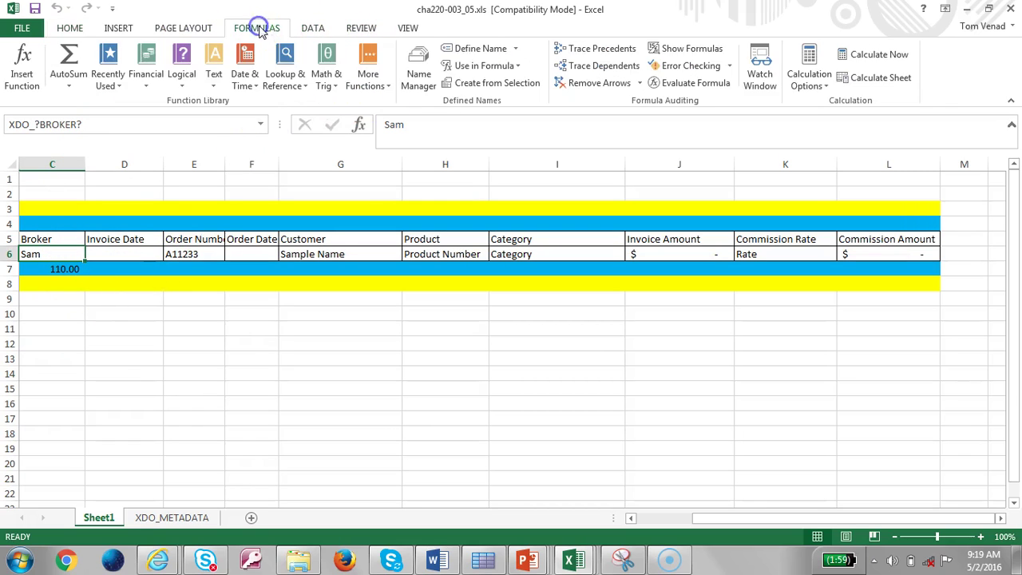
click(489, 48)
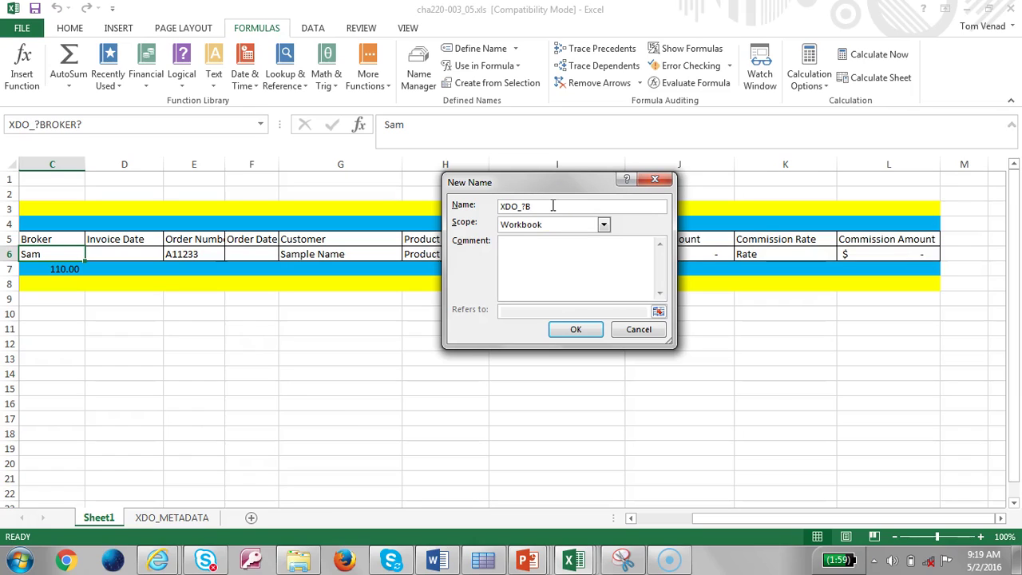
click(537, 206)
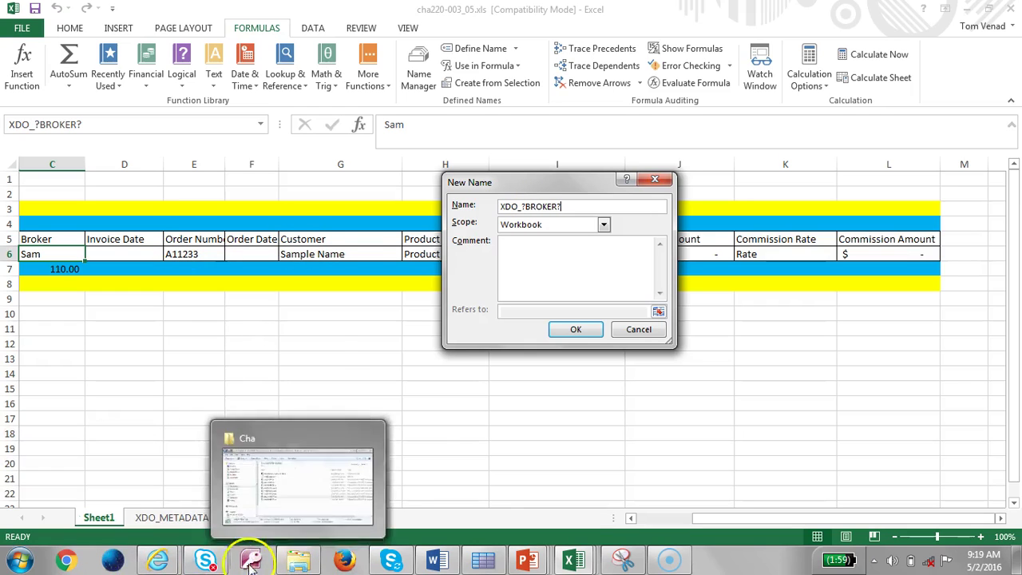
mouse_move(182, 534)
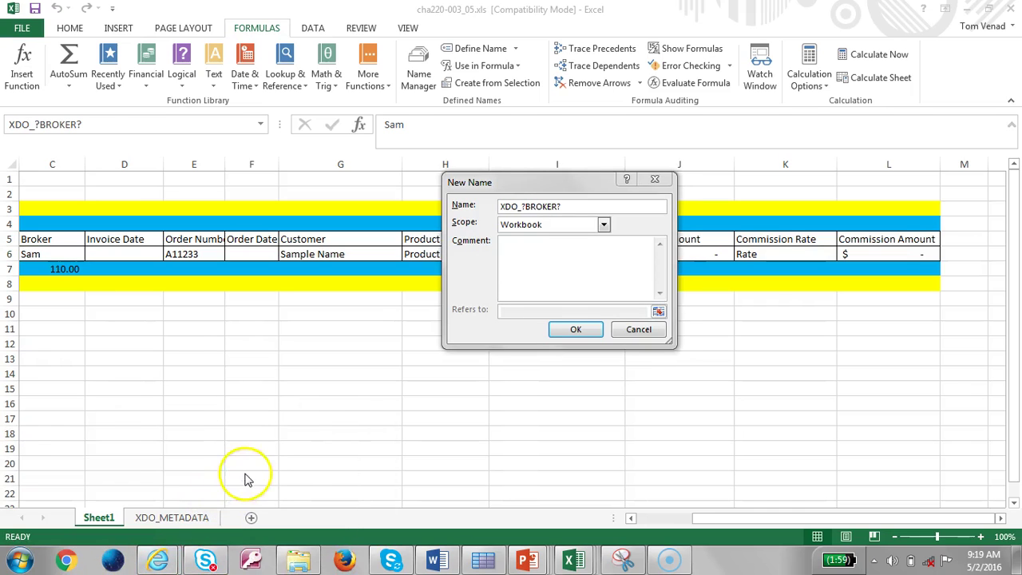
click(162, 564)
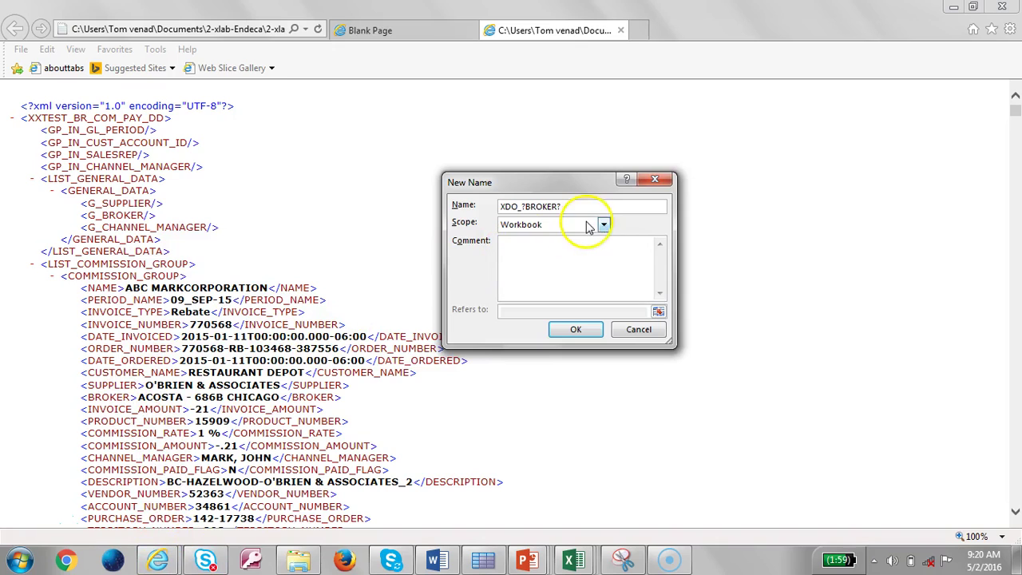
click(605, 226)
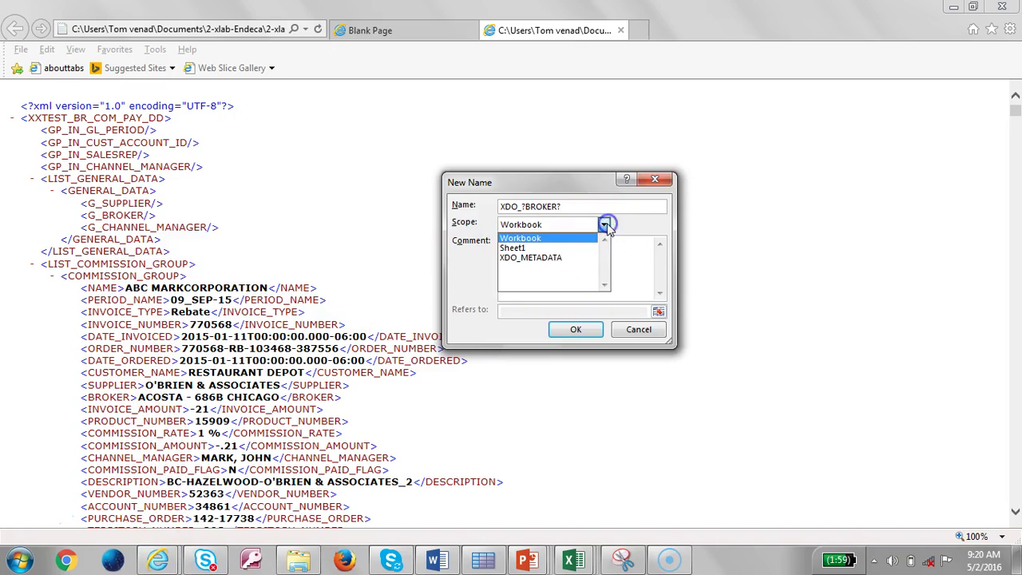
click(543, 254)
click(639, 329)
- Return to cha220-003_05.xls and check the defined names of the row 6 cells from Broker across to Commission Amount
click(594, 563)
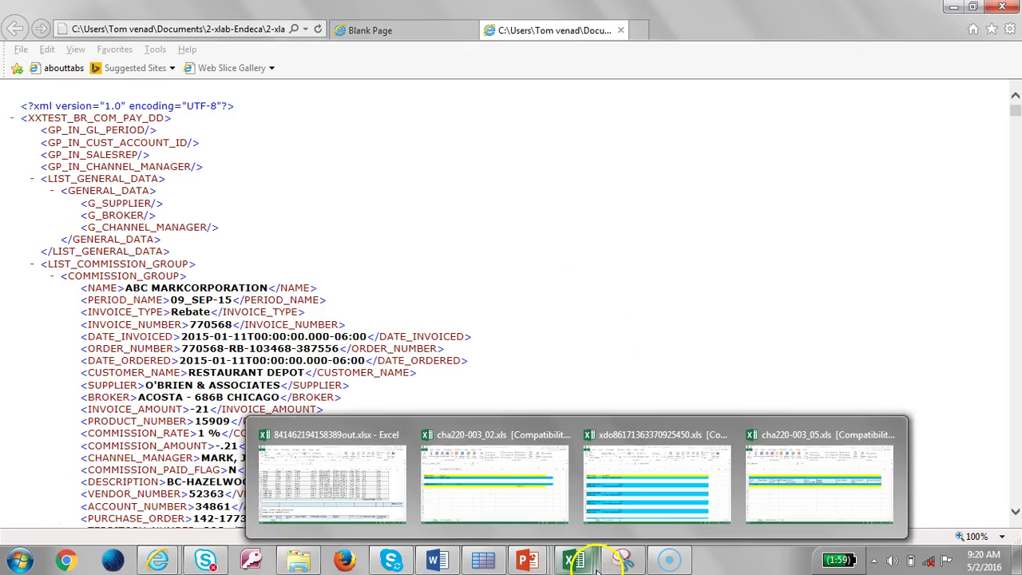
click(787, 473)
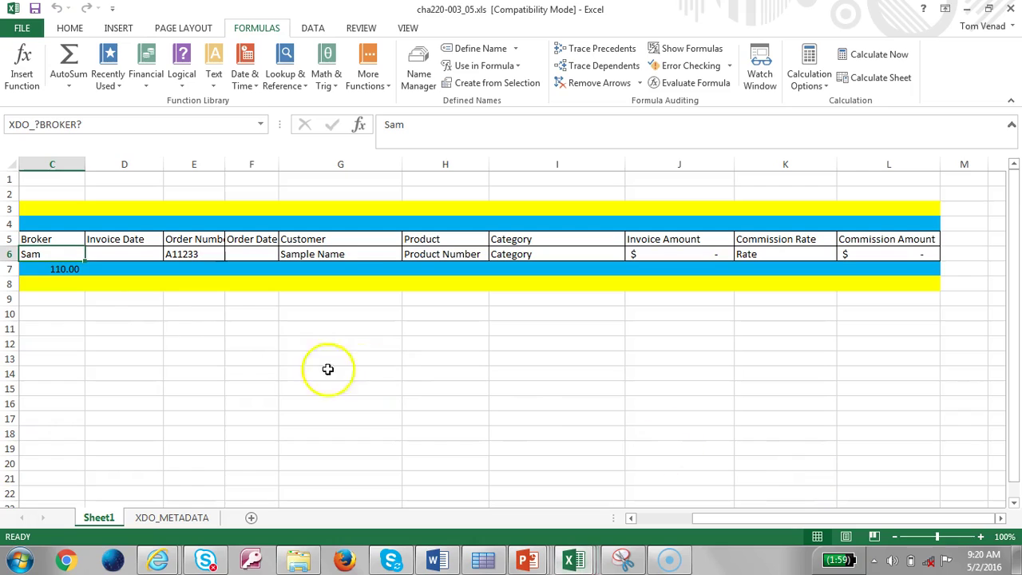
key(Right)
key(Right)
key(Right)
key(Right)
key(Right)
key(Right)
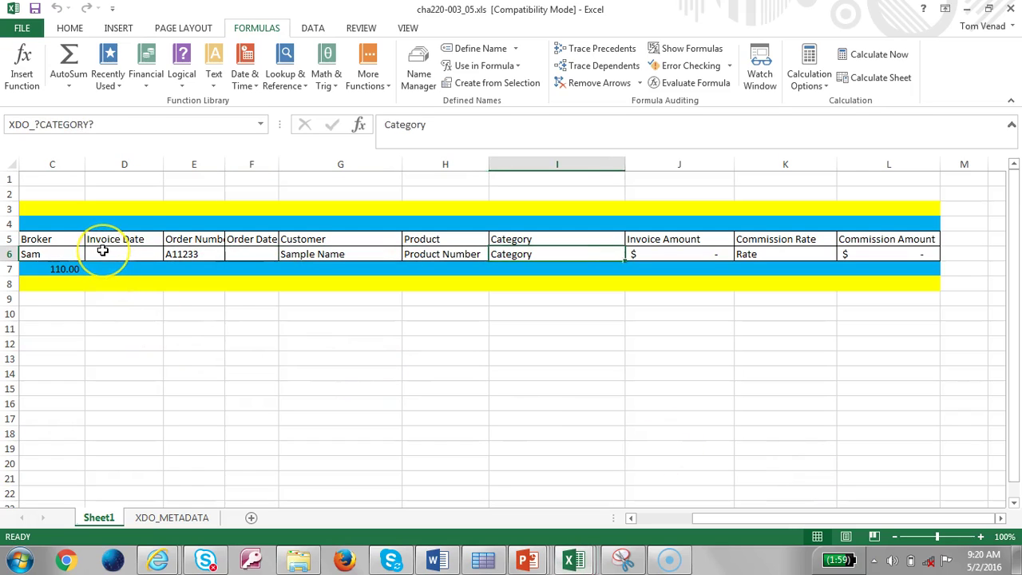
key(Right)
key(Right)
key(Right)
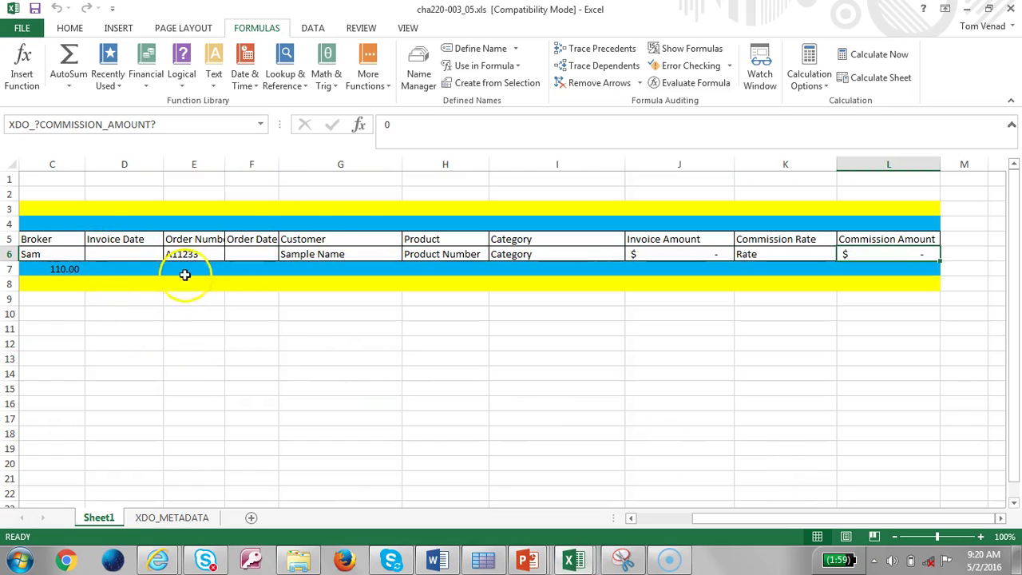
- Switch to BI Publisher Template Viewer and generate Excel output from cha220_data.xml with the cha220-003_05.xls template
click(182, 526)
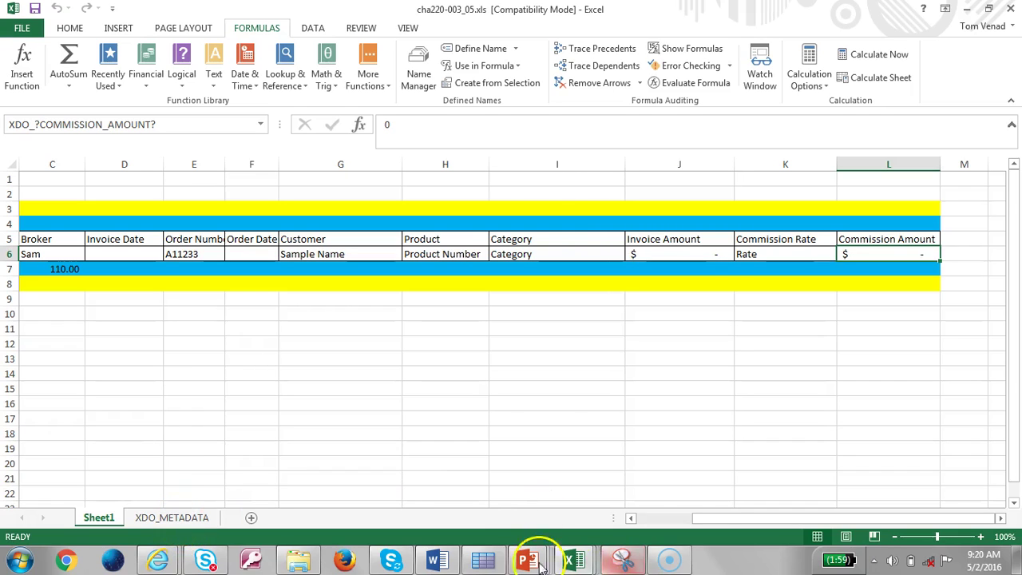
click(484, 558)
click(585, 265)
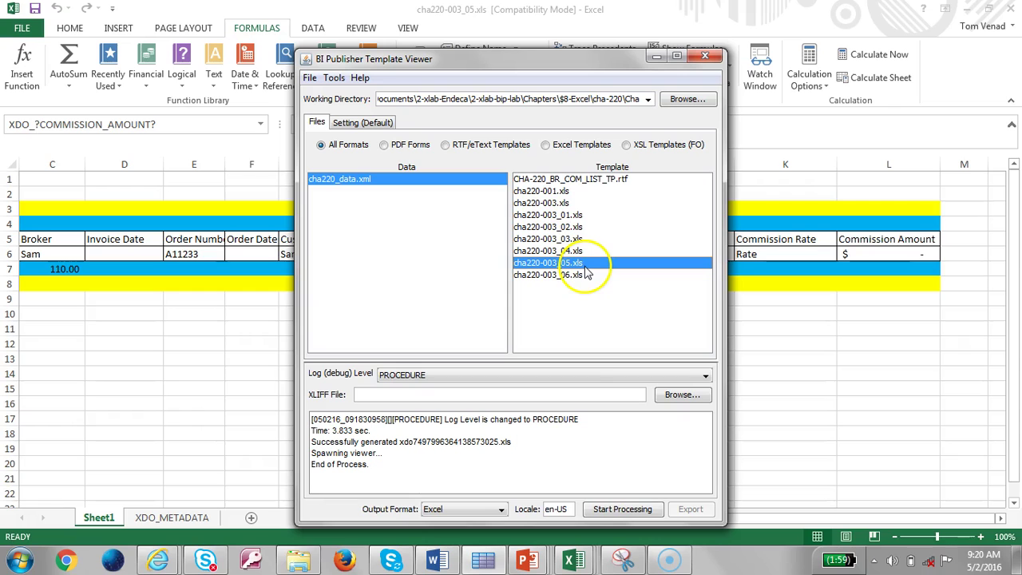
click(619, 513)
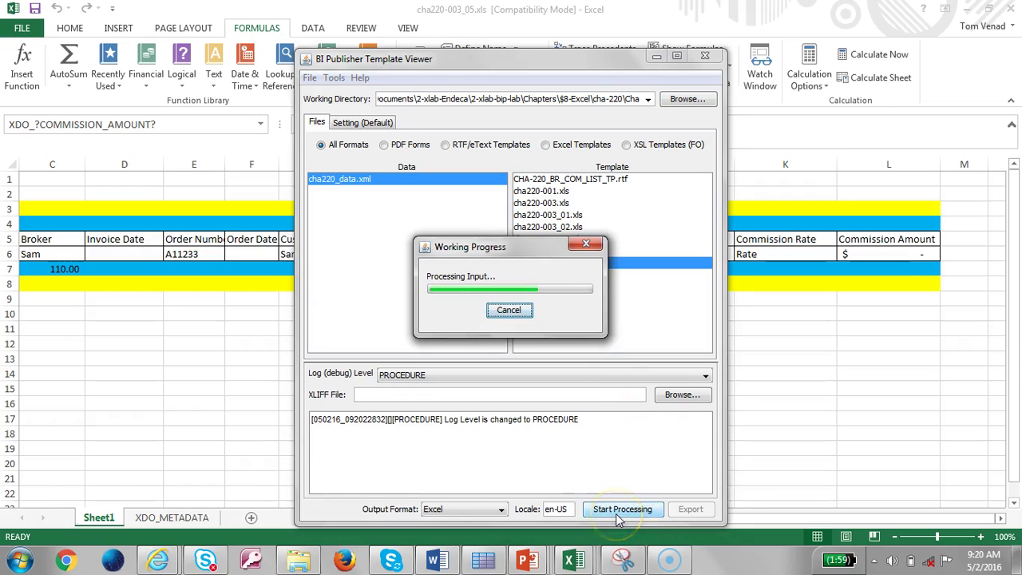
- Review the invoice detail rows and supplier broker totals in the output generated from cha220-003_05.xls
key(Home)
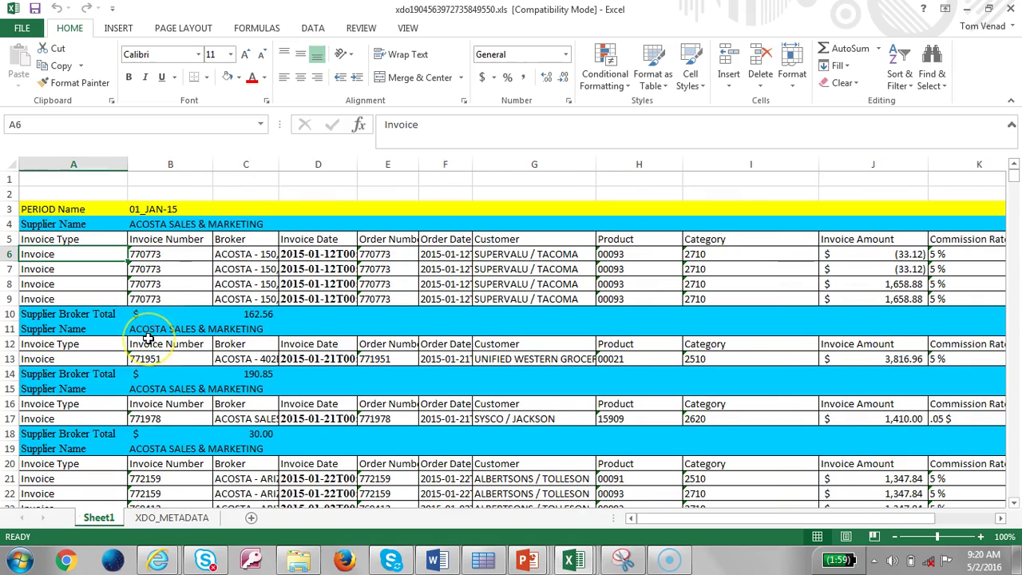
scroll(148, 339, down, 2)
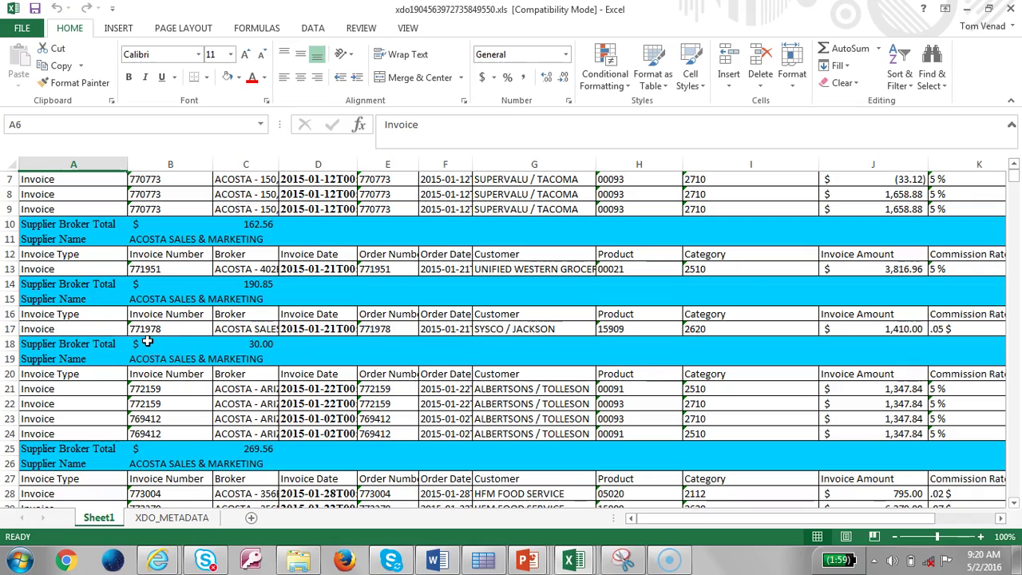
scroll(147, 343, down, 12)
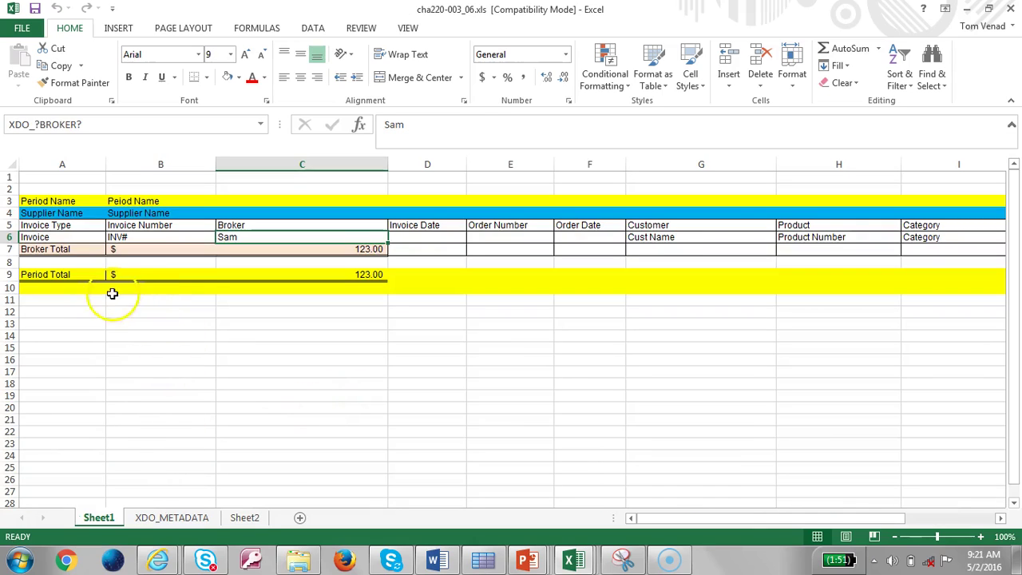
- Check the period rows in cha220-003_06.xls, then generate its Excel output in BI Publisher Template Viewer and review the broker groups
click(97, 281)
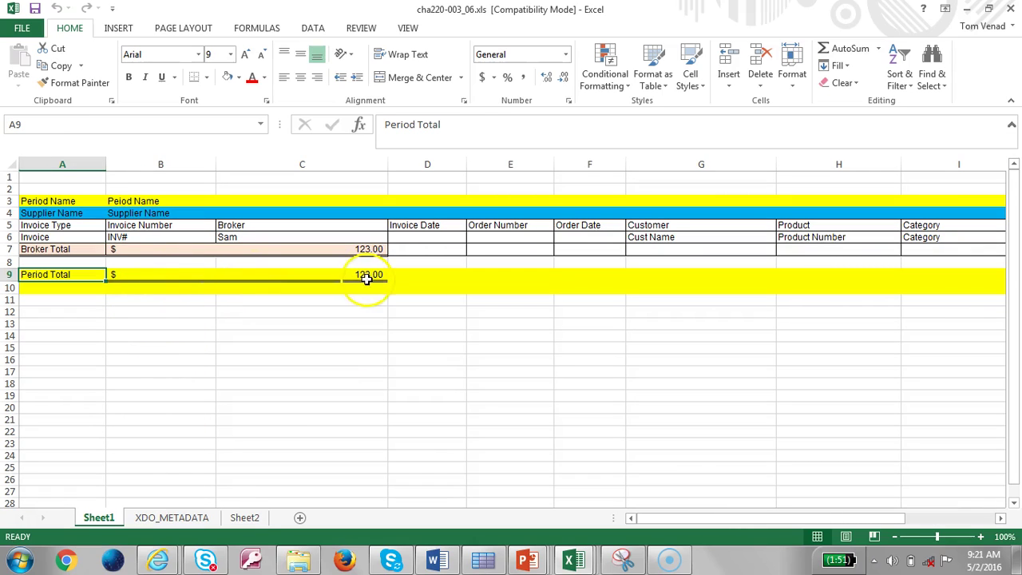
click(44, 201)
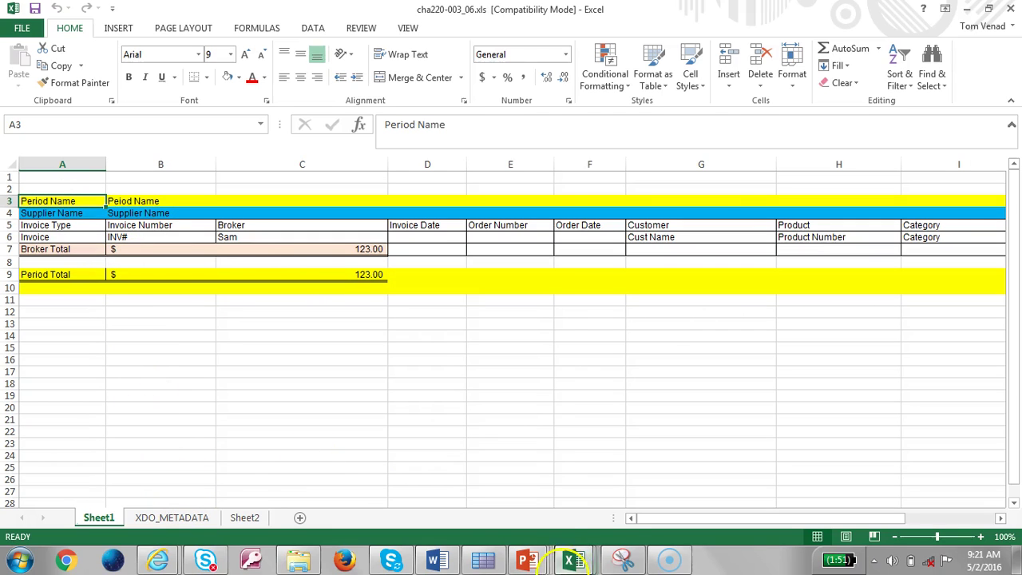
click(497, 557)
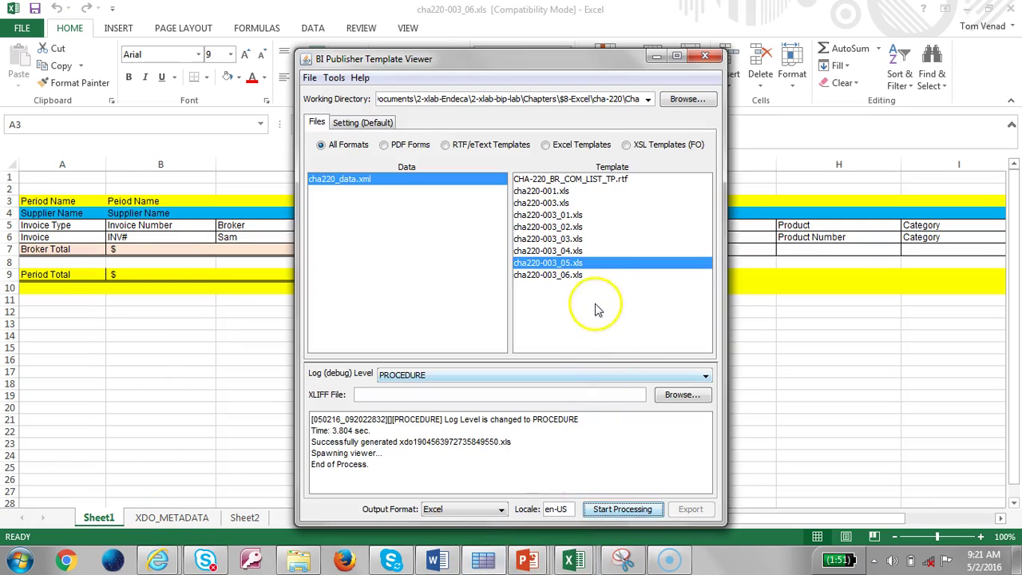
click(589, 276)
click(623, 509)
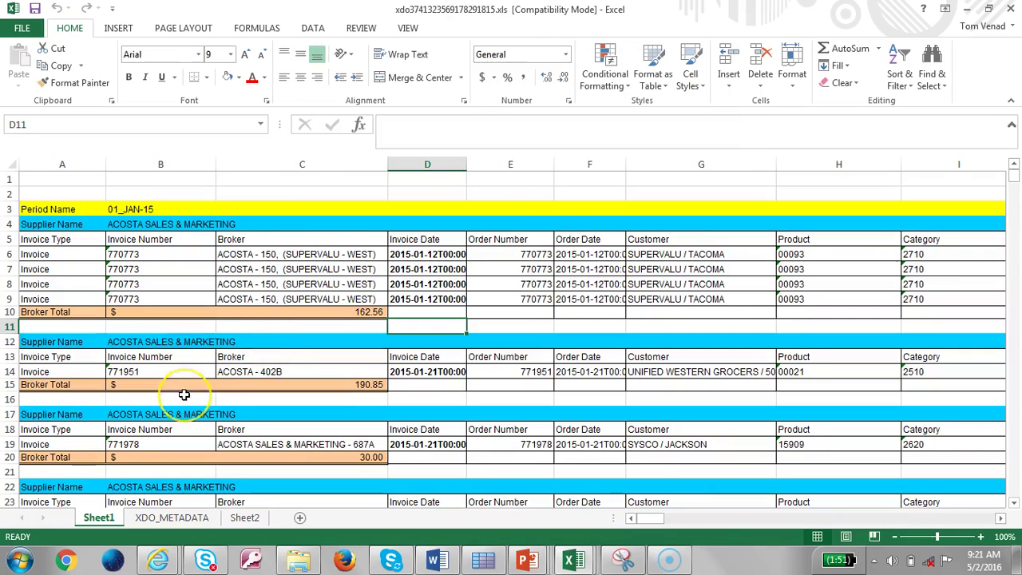
scroll(183, 389, down, 4)
scroll(184, 394, down, 18)
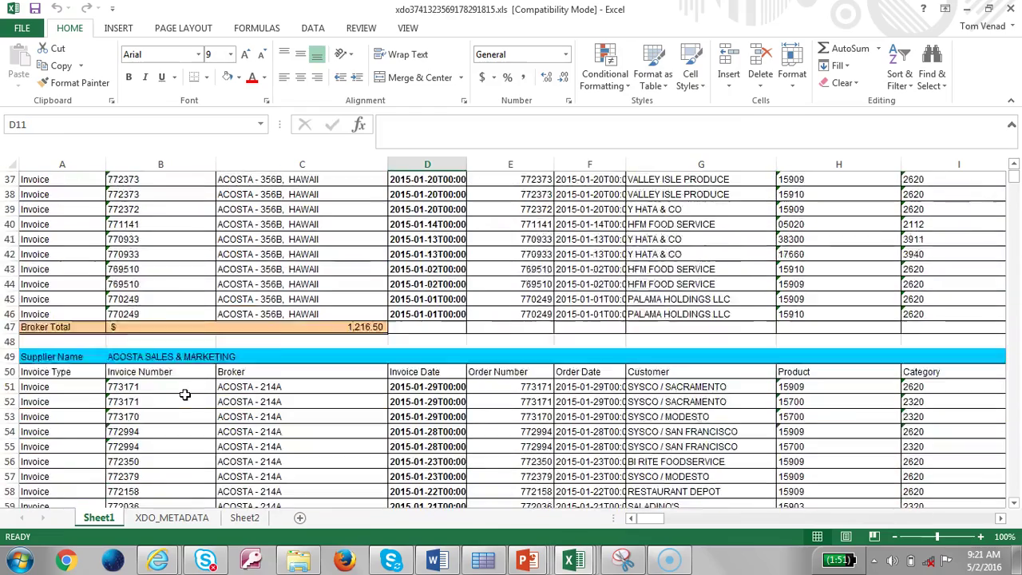